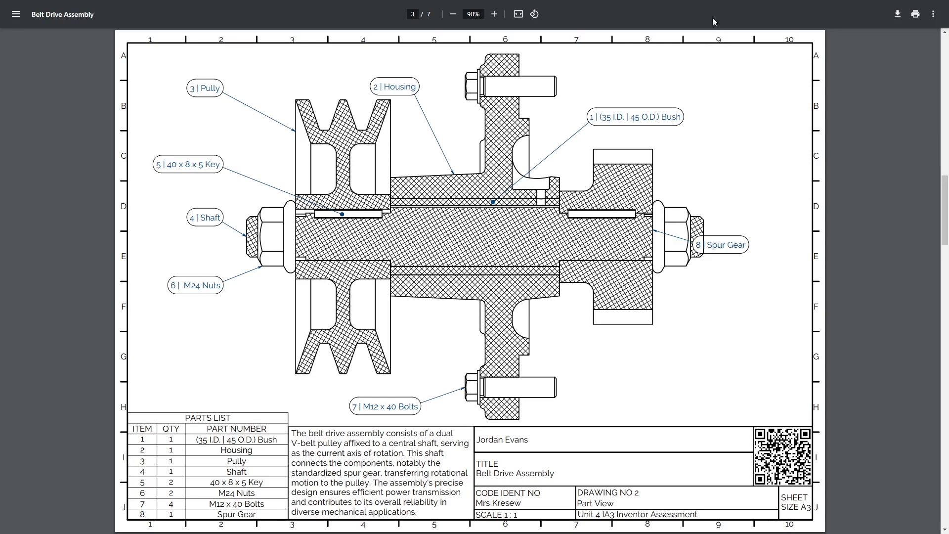
- Create a new metric part file from the Standard (mm).ipt template
key(Return)
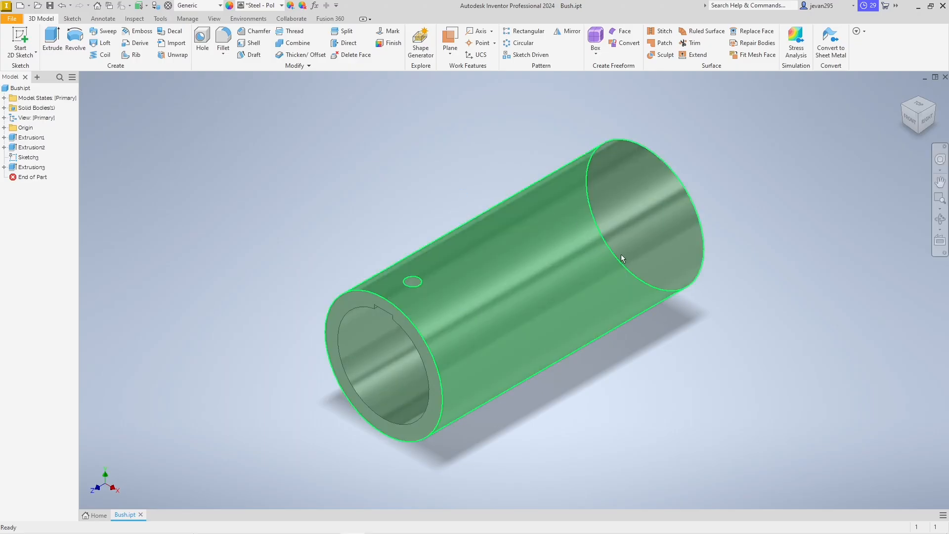
click(19, 7)
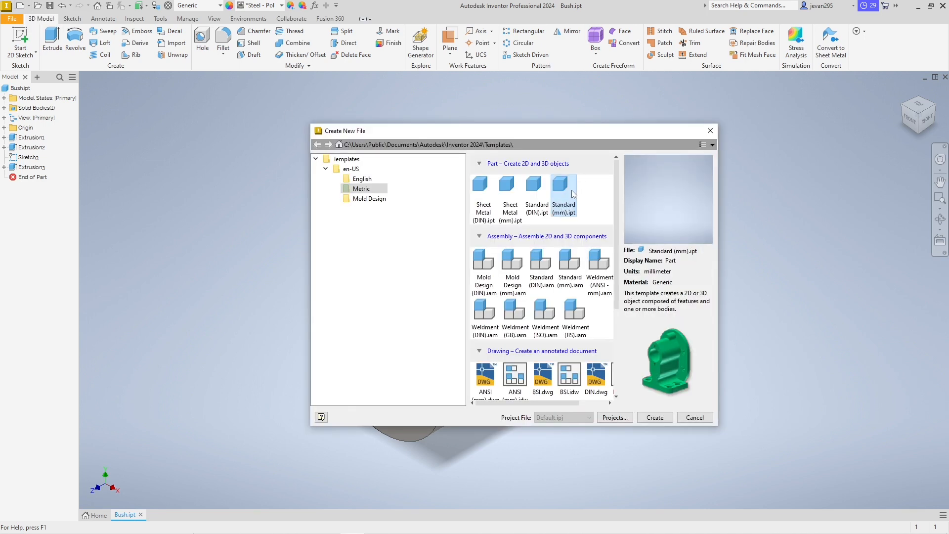
click(564, 192)
click(653, 419)
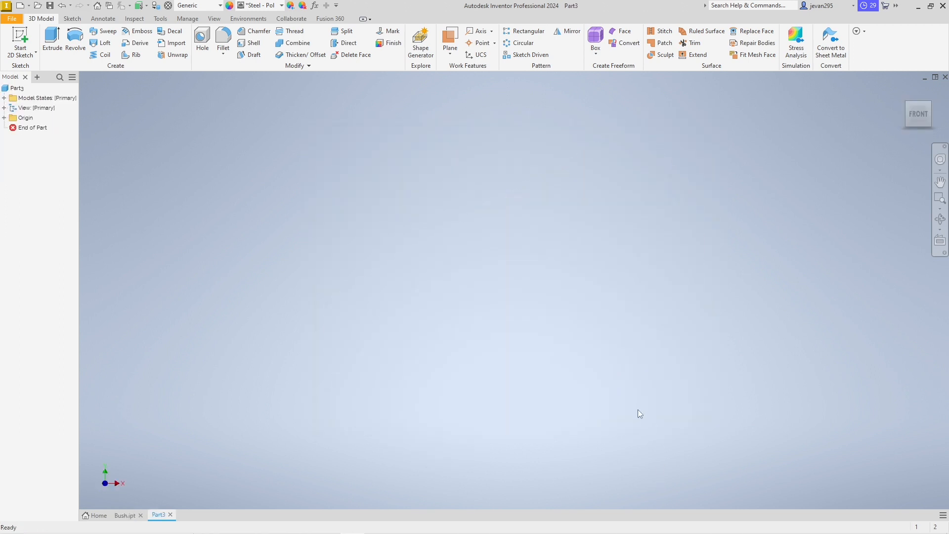
- Check the housing's section view in the PDF drawing, then start a 2D sketch on the XY plane in Inventor
key(alt+Tab)
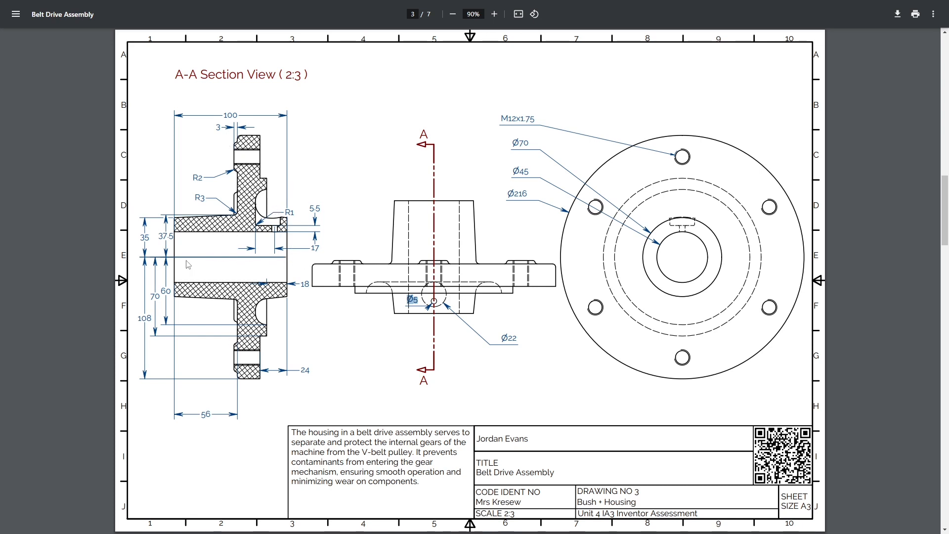
key(alt+Tab)
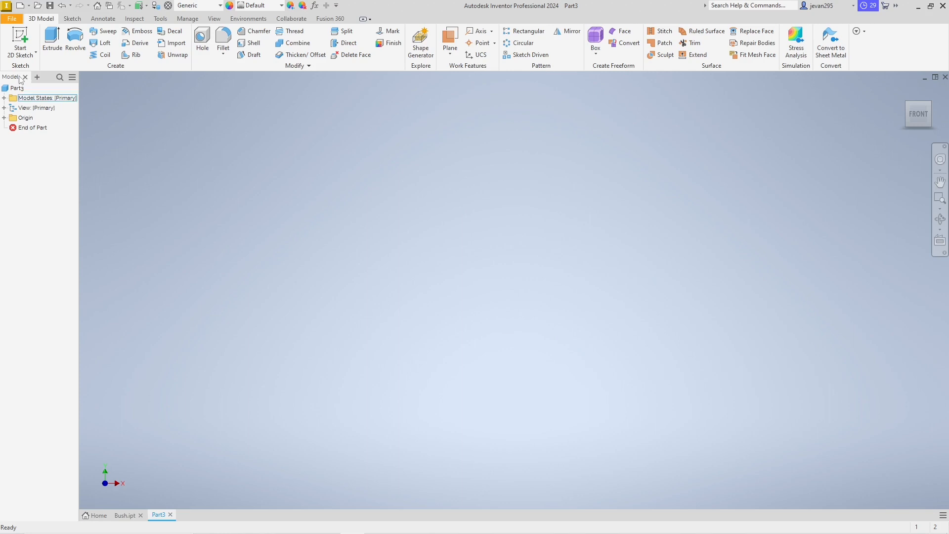
click(19, 36)
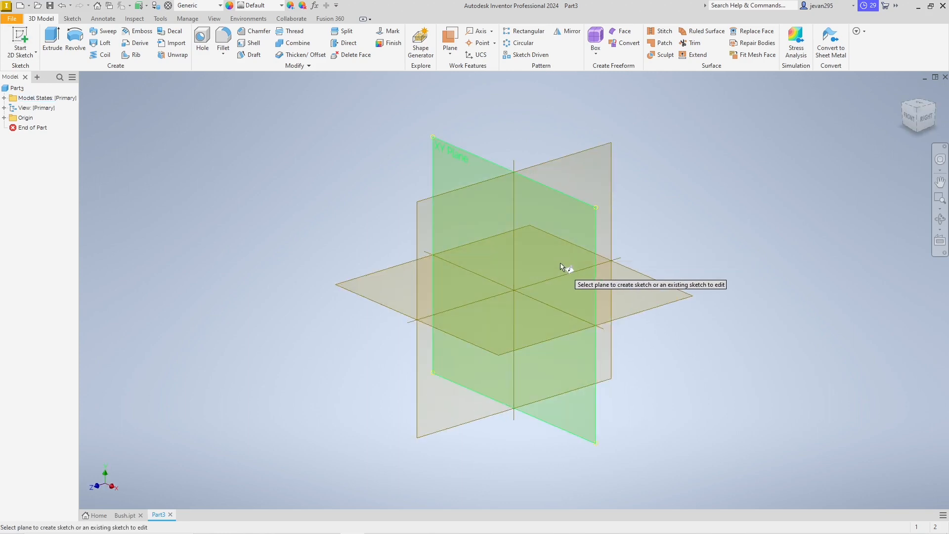
click(525, 256)
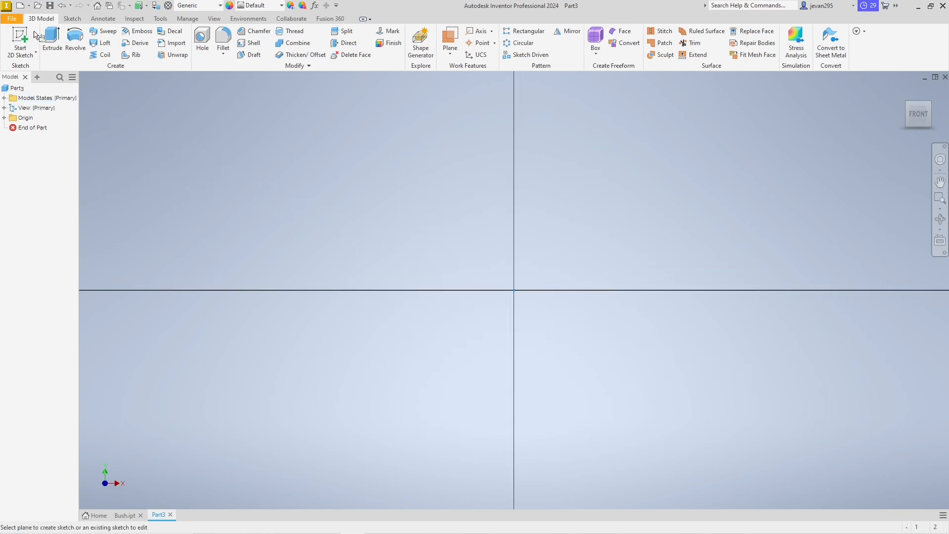
- Draw a horizontal line 100 mm long from the origin along the X axis for the housing's overall length
click(51, 40)
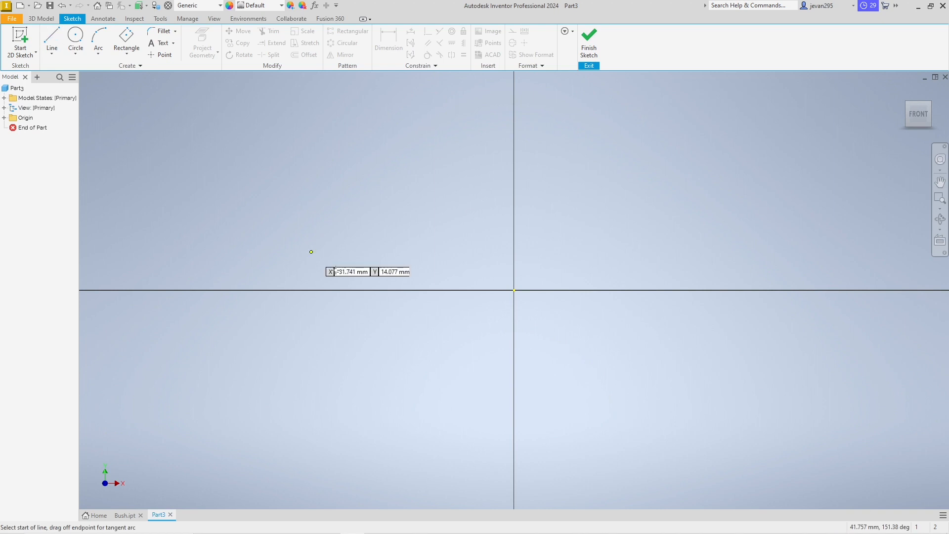
click(515, 290)
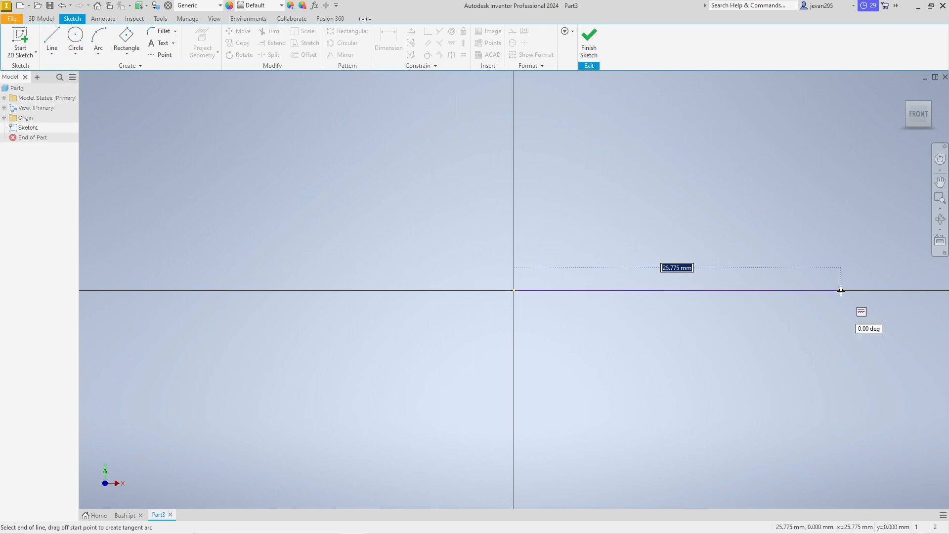
key(alt+Tab)
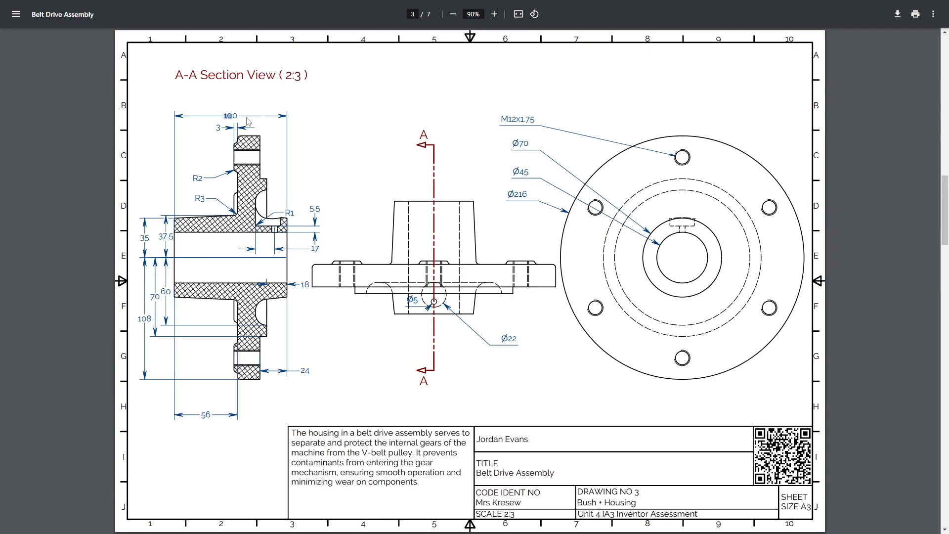
key(alt+Tab)
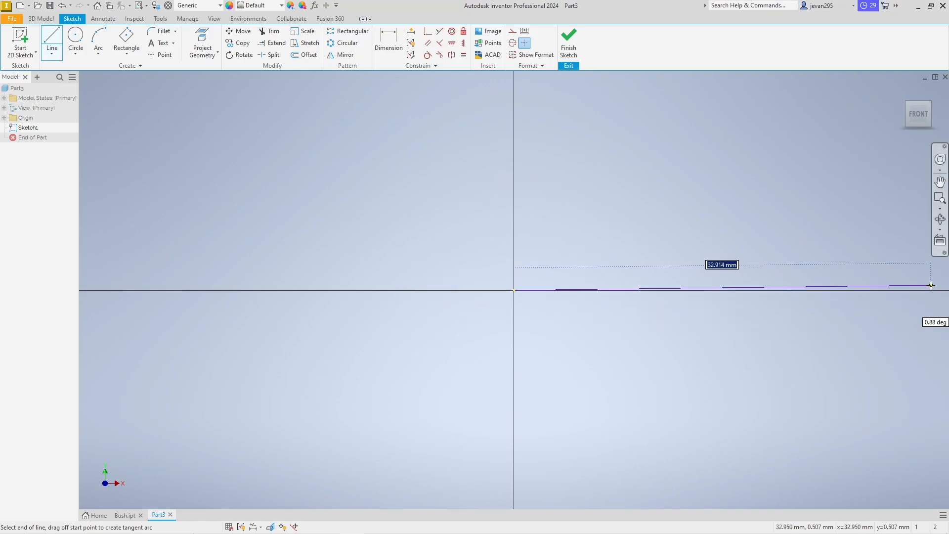
text(1)
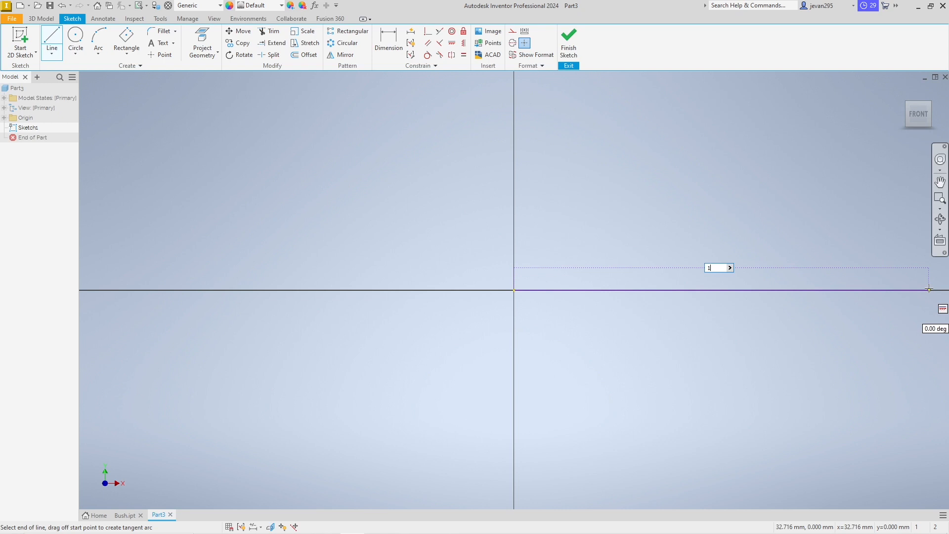
text(00)
key(Return)
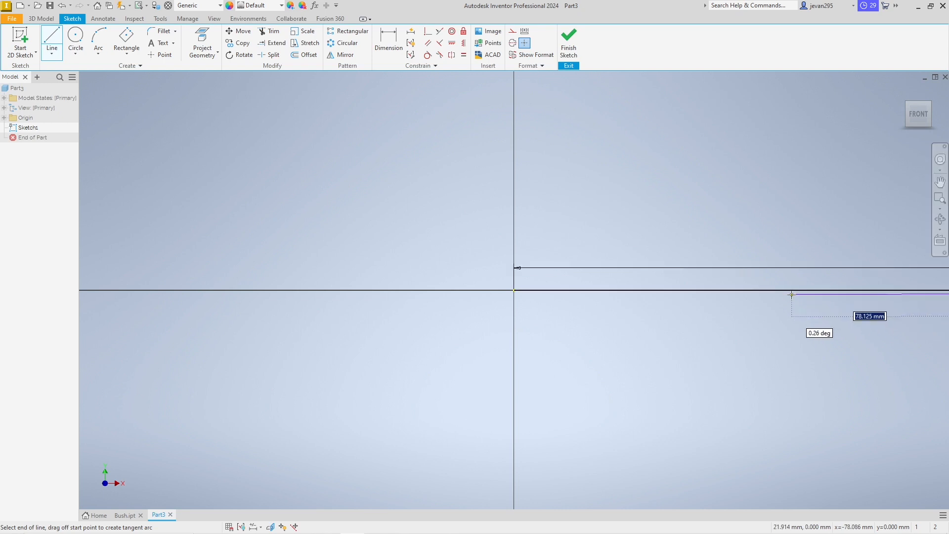
mouse_move(622, 305)
middle_down()
mouse_move(536, 325)
mouse_move(2, 330)
mouse_move(3, 304)
middle_up()
scroll(282, 289, down, 2)
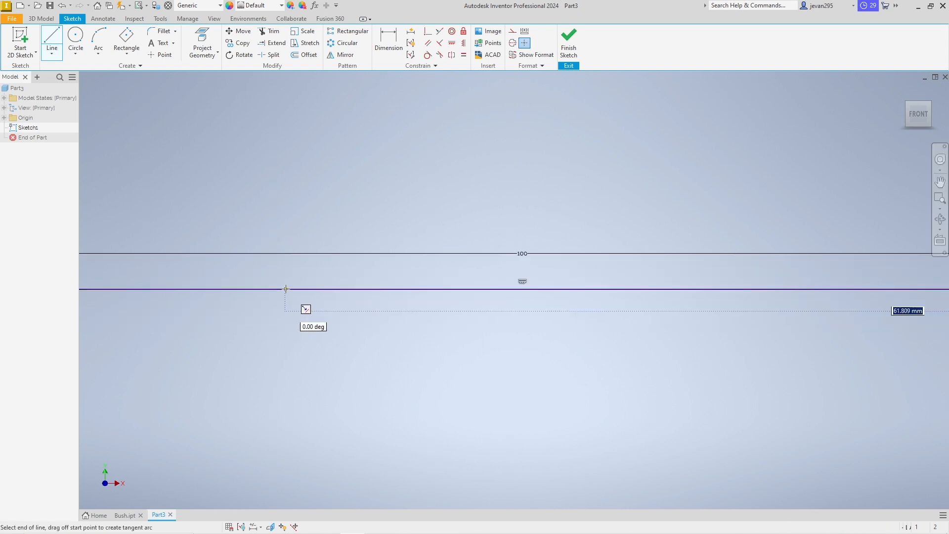
scroll(285, 288, up, 5)
middle_drag(351, 320, 474, 327)
key(Escape)
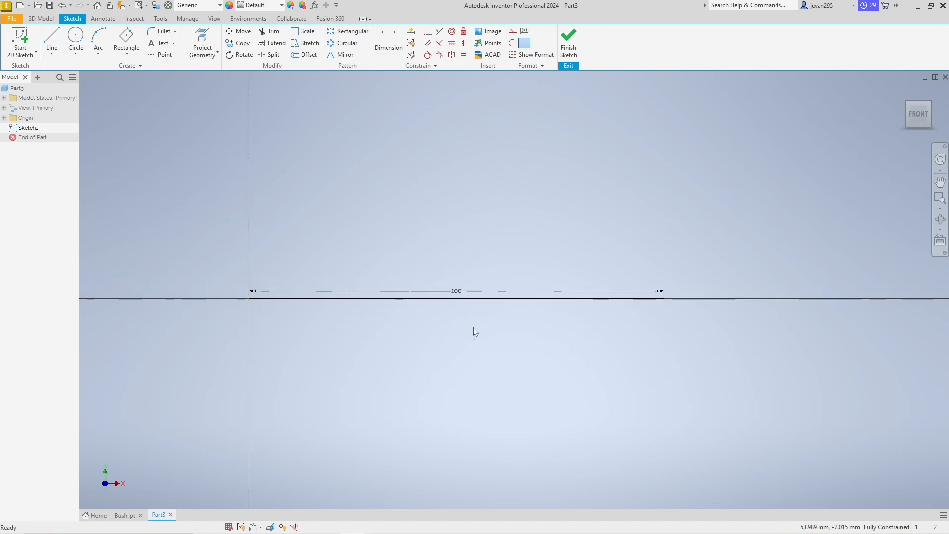
- Check the bore diameter on the housing drawing and draw a vertical line from the origin with a length of 45/2 mm
key(alt+Tab)
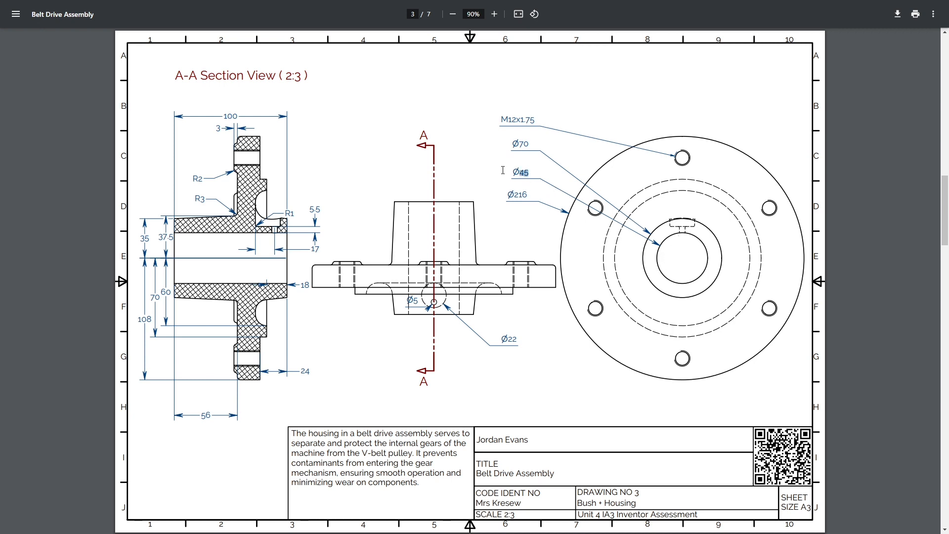
key(alt+Tab)
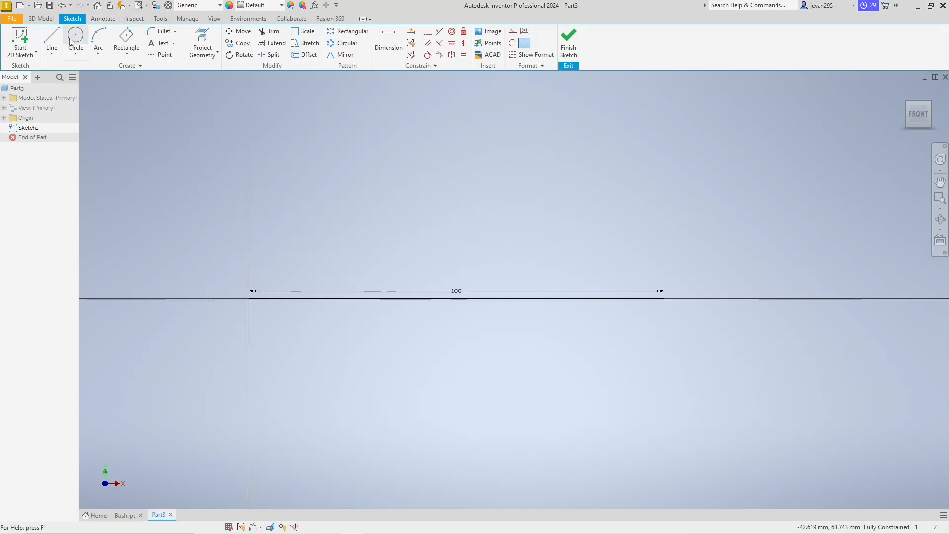
click(53, 40)
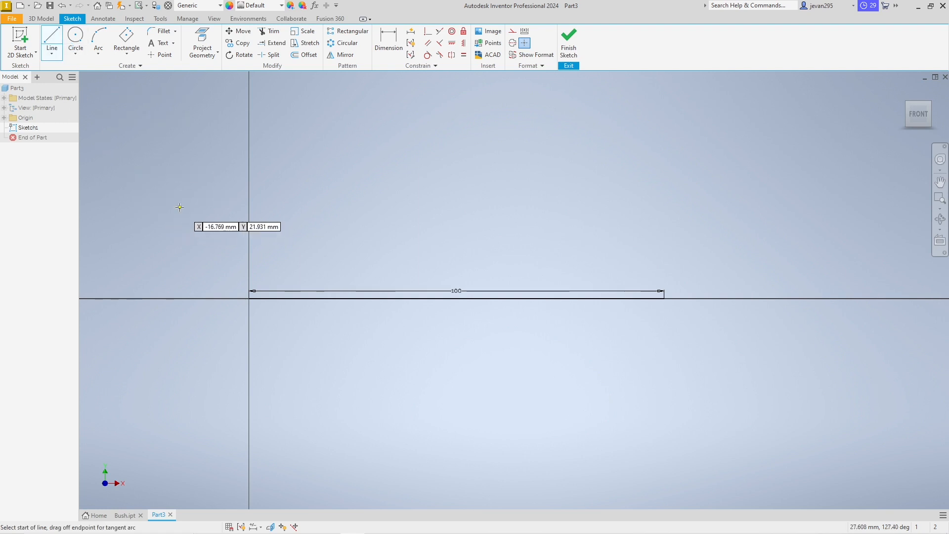
click(251, 292)
text(45)
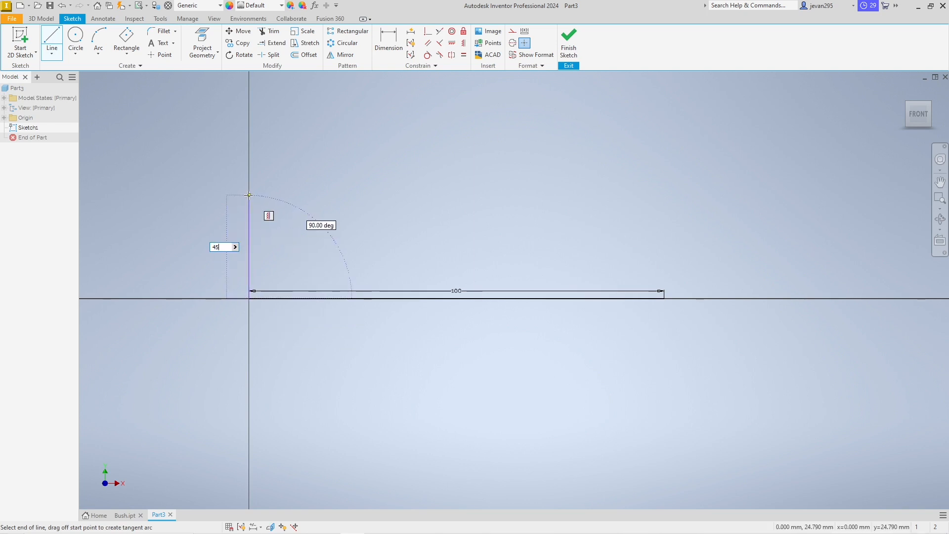
text(/2)
key(Return)
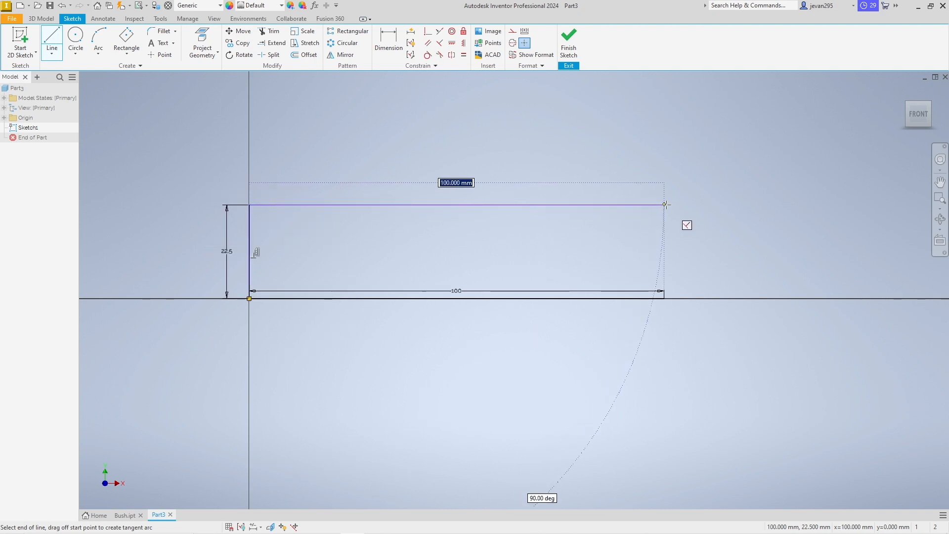
- Complete the rectangle with a 100 mm horizontal upper line and a vertical line down to the baseline's far end
click(665, 205)
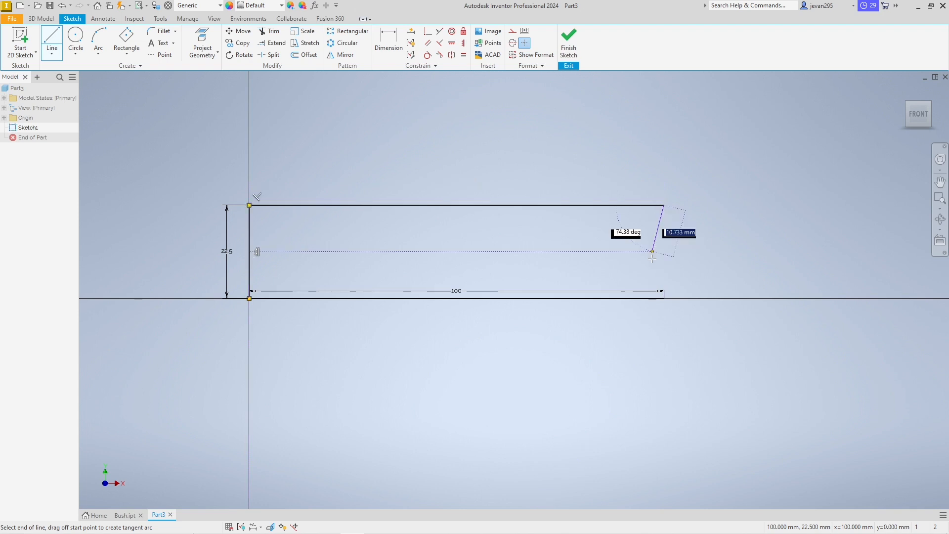
click(664, 298)
key(Escape)
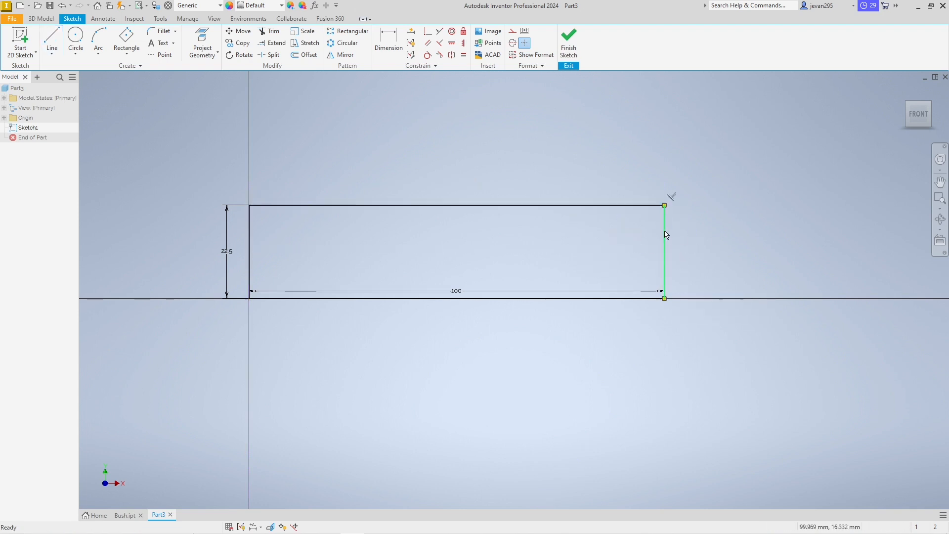
- Delete the two vertical sides of the rectangle, keeping the upper and lower horizontal lines
click(665, 236)
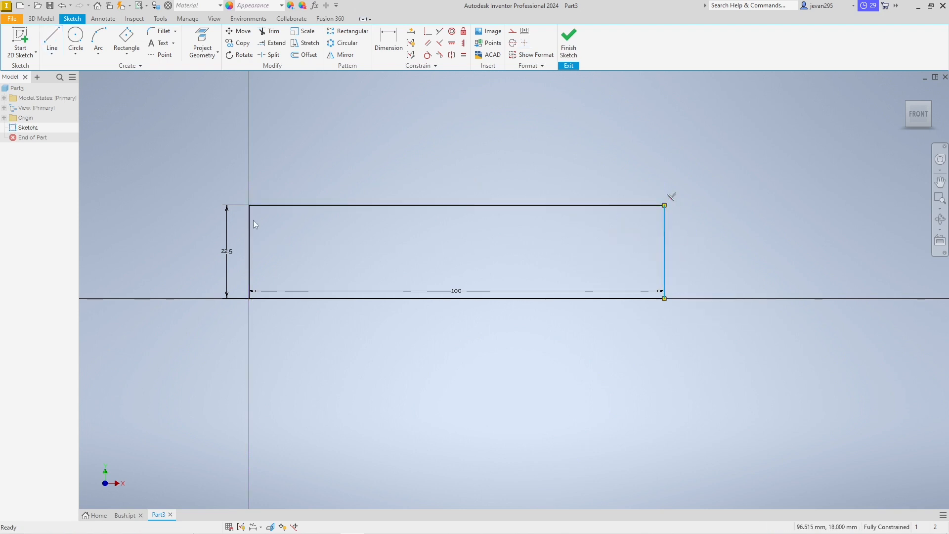
key(Delete)
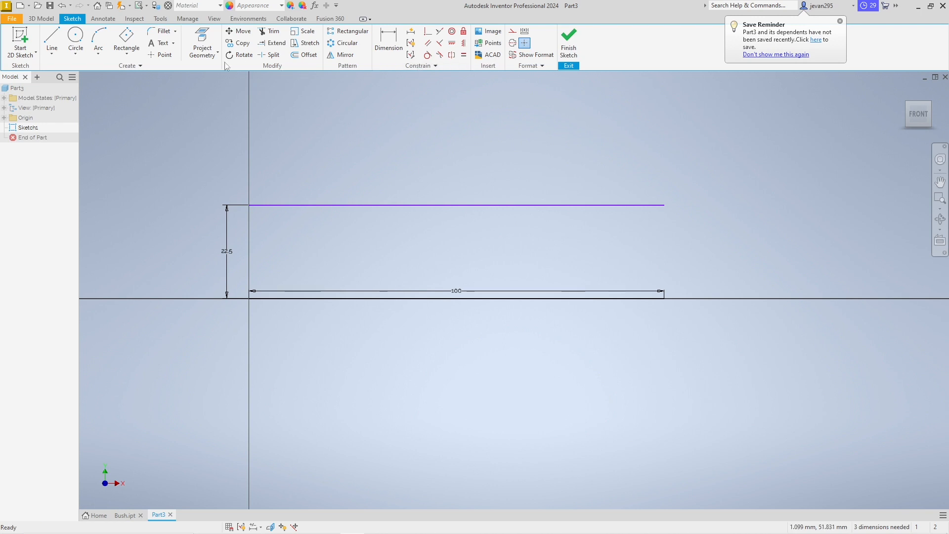
click(52, 39)
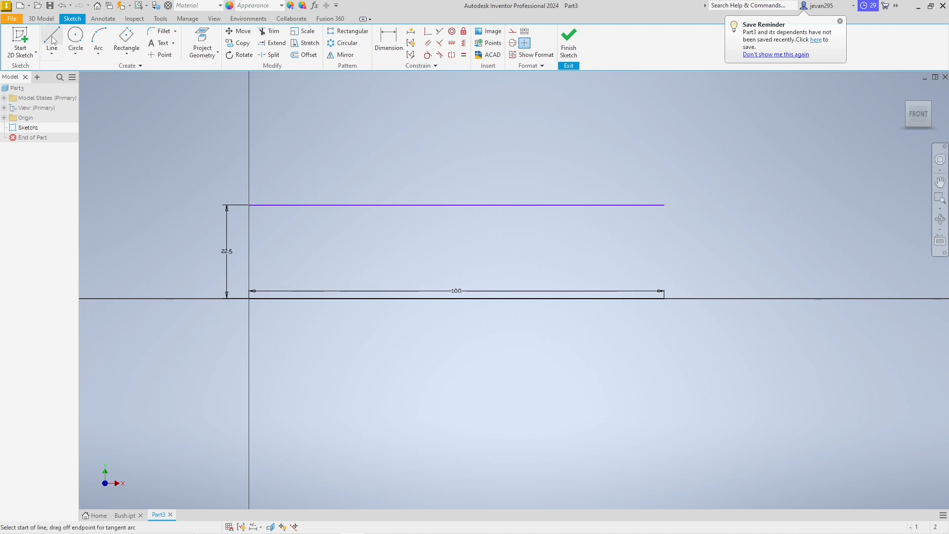
click(250, 205)
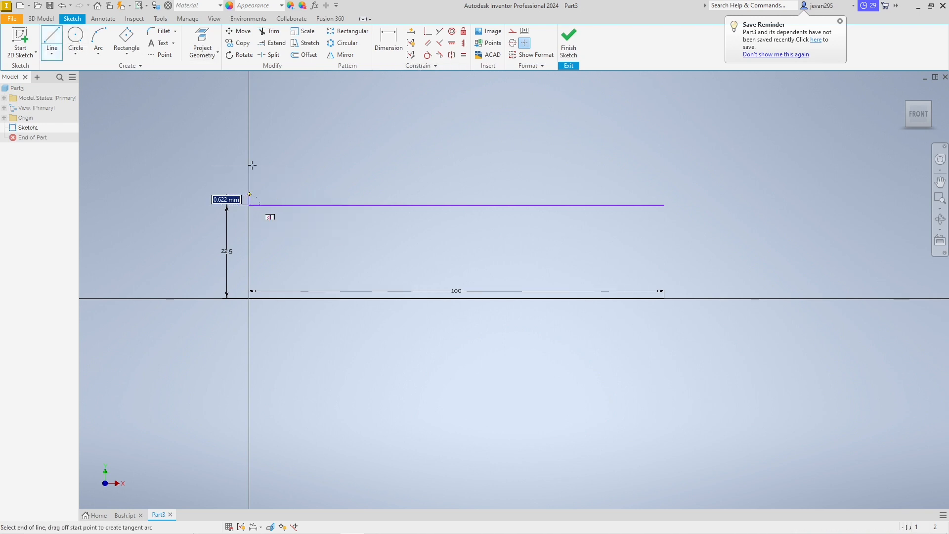
key(Escape)
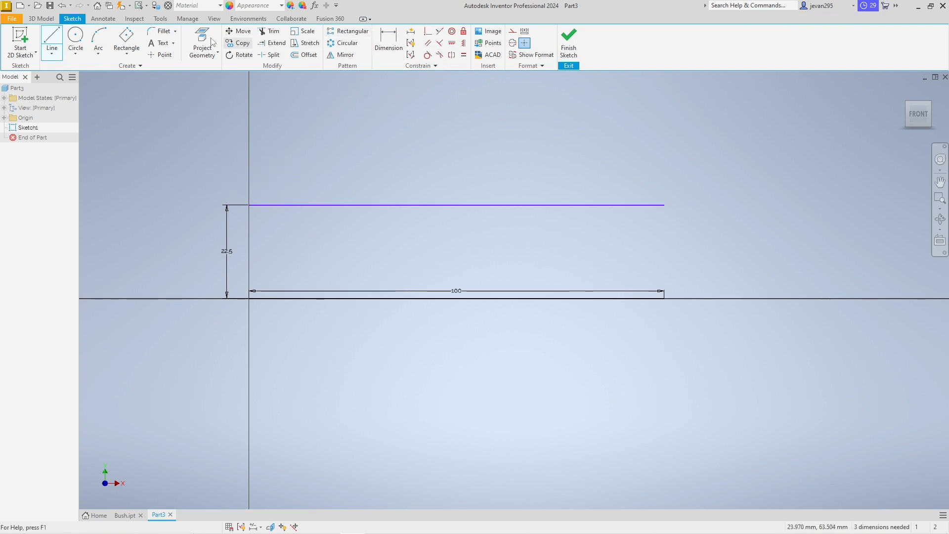
- Draw a second horizontal line about 100 mm long above the bore line, about 39 mm above the baseline
click(53, 41)
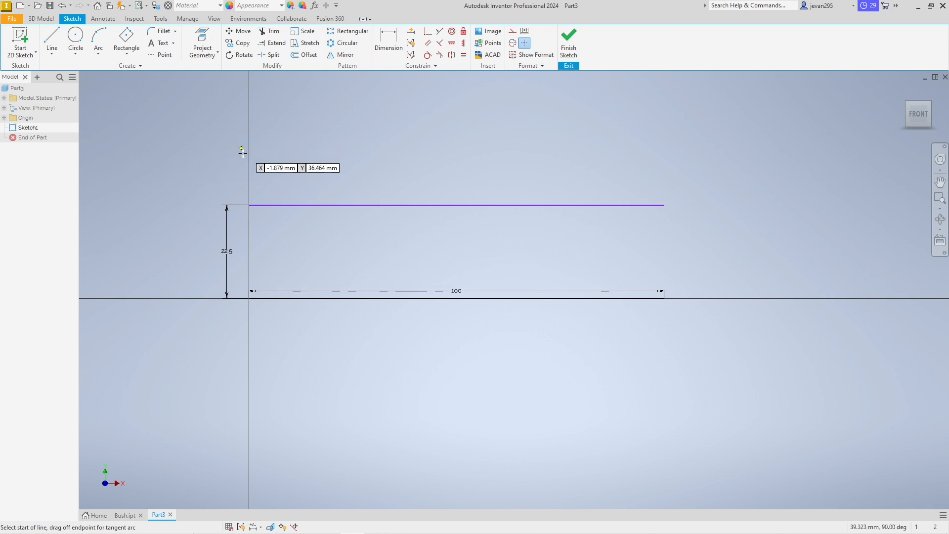
key(alt+Tab)
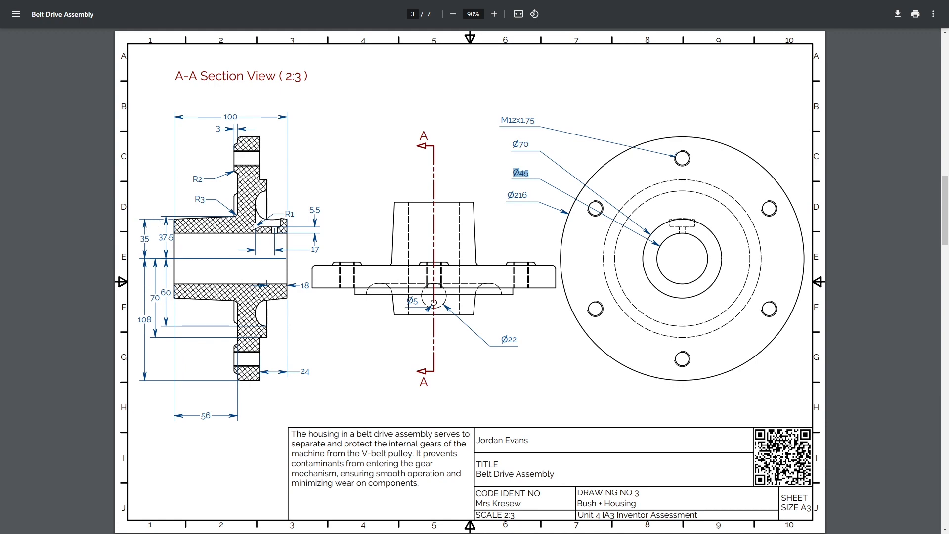
key(alt+Tab)
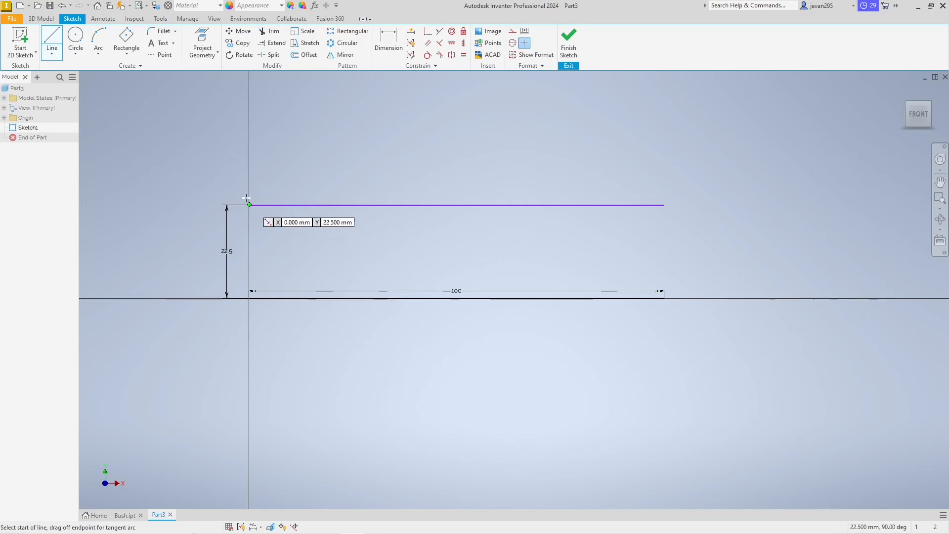
click(249, 137)
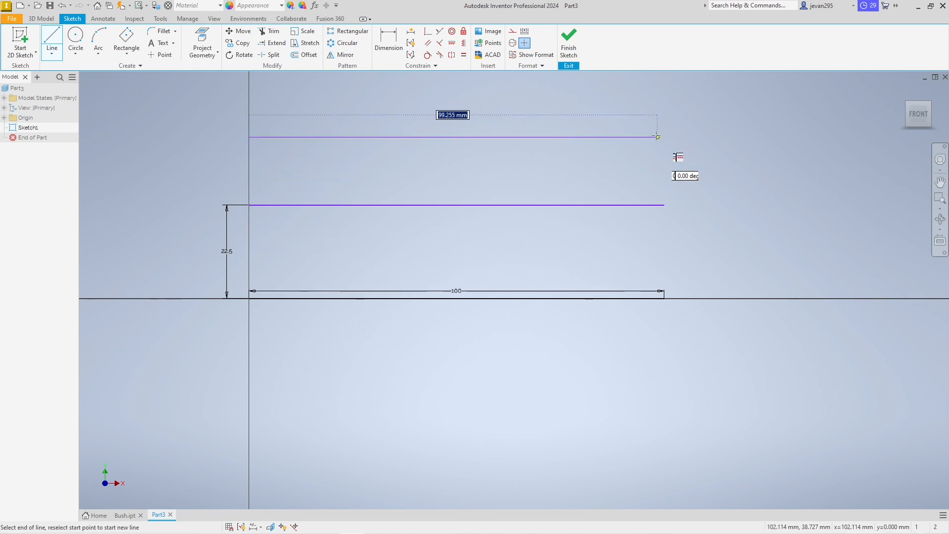
click(663, 138)
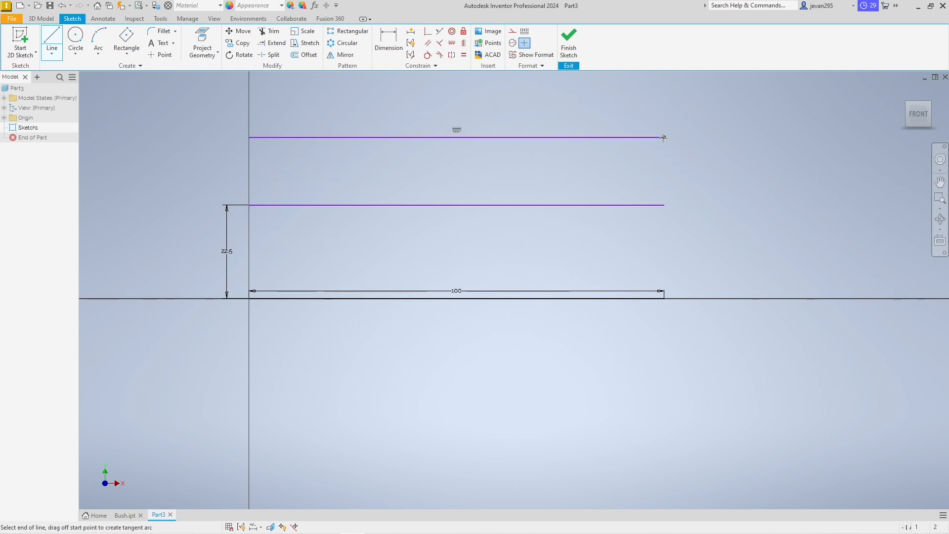
- Dimension the uppermost horizontal line 35 mm above the baseline
click(389, 39)
click(399, 138)
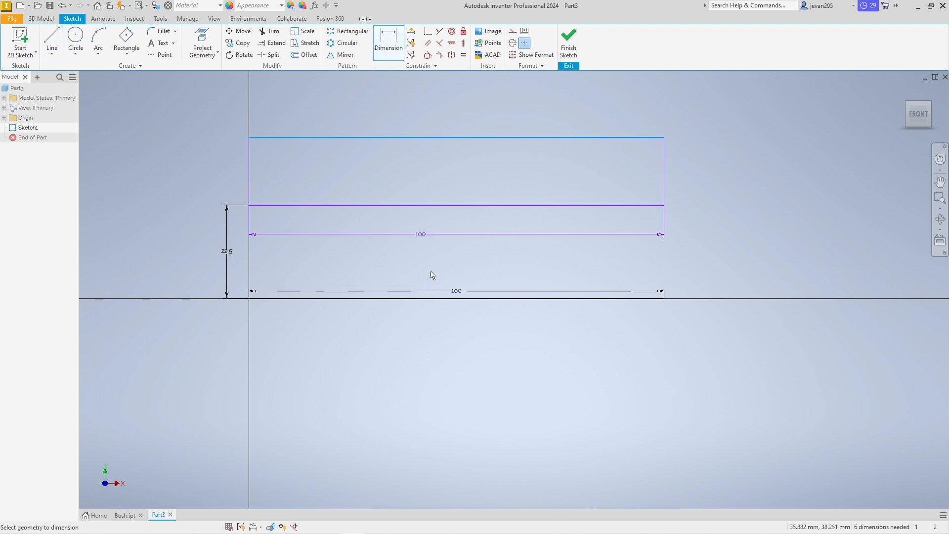
click(434, 299)
click(160, 206)
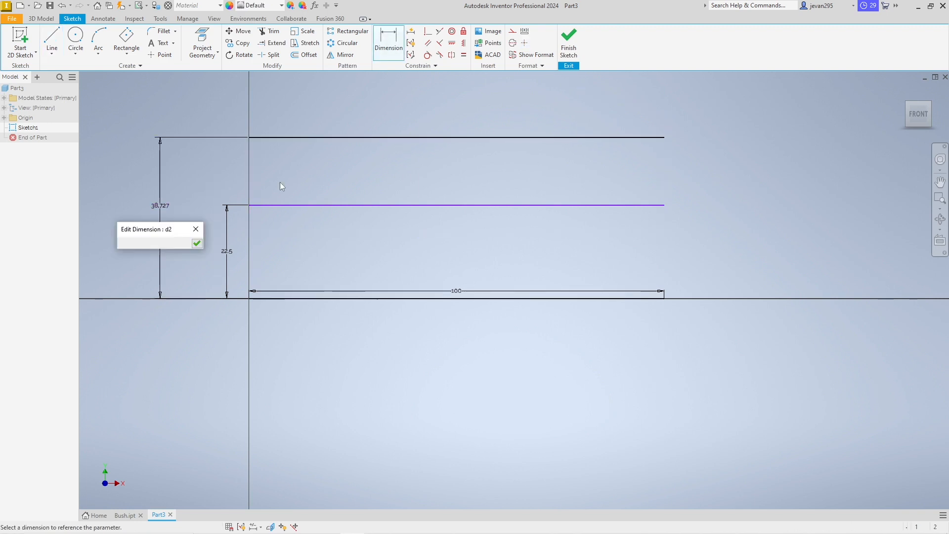
text(35)
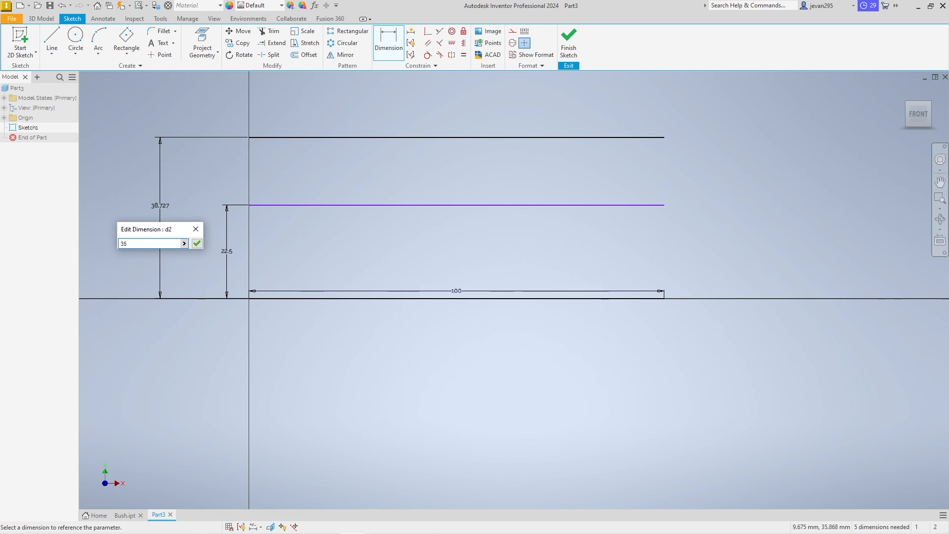
key(Return)
- Check the flange offset on the housing drawing and draw a vertical line about 57 mm long upward from the middle of the 35 mm high line
key(alt+Tab)
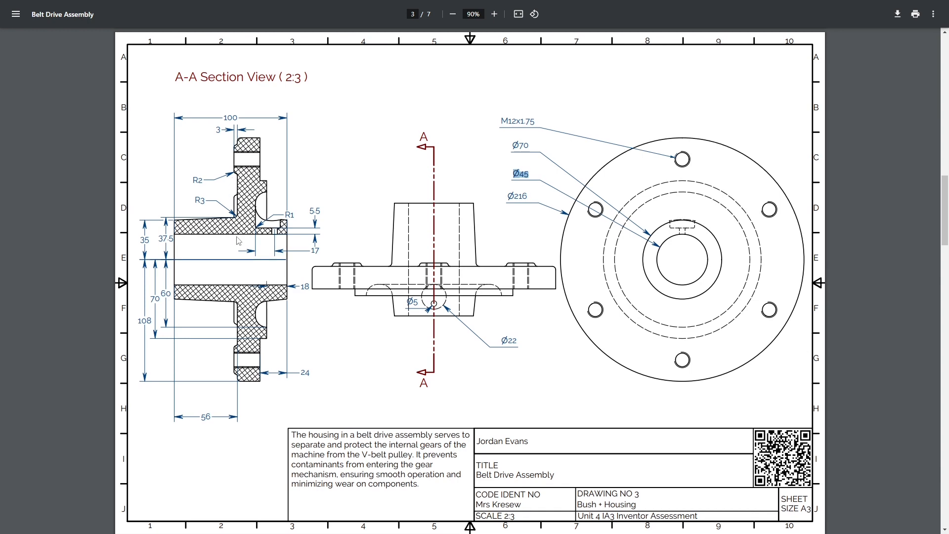
scroll(239, 237, up, 1)
scroll(239, 237, down, 1)
drag(199, 419, 229, 423)
key(alt+Tab)
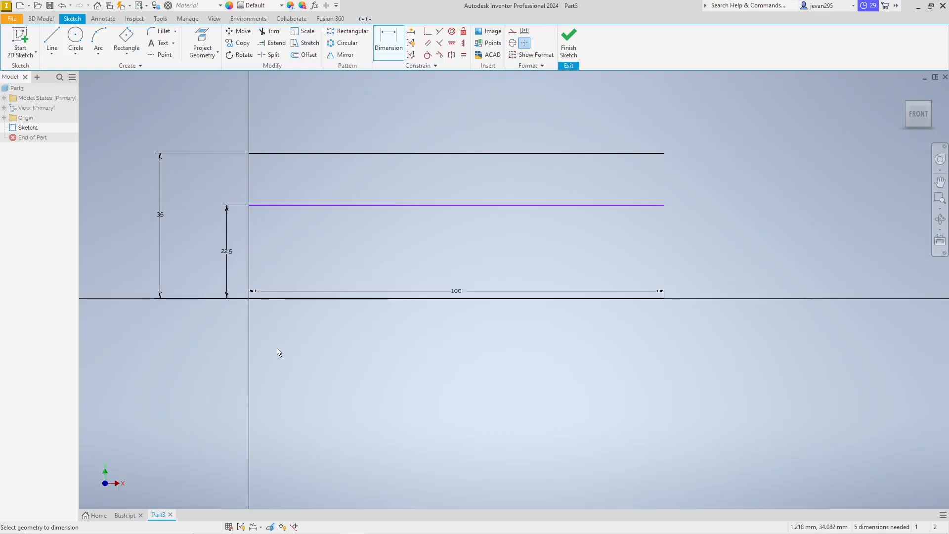
middle_drag(401, 180, 391, 249)
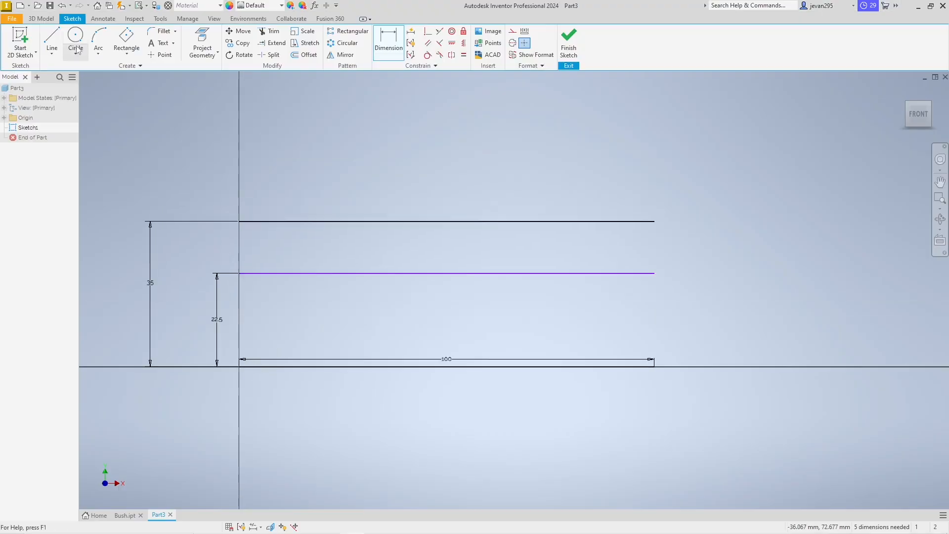
click(56, 36)
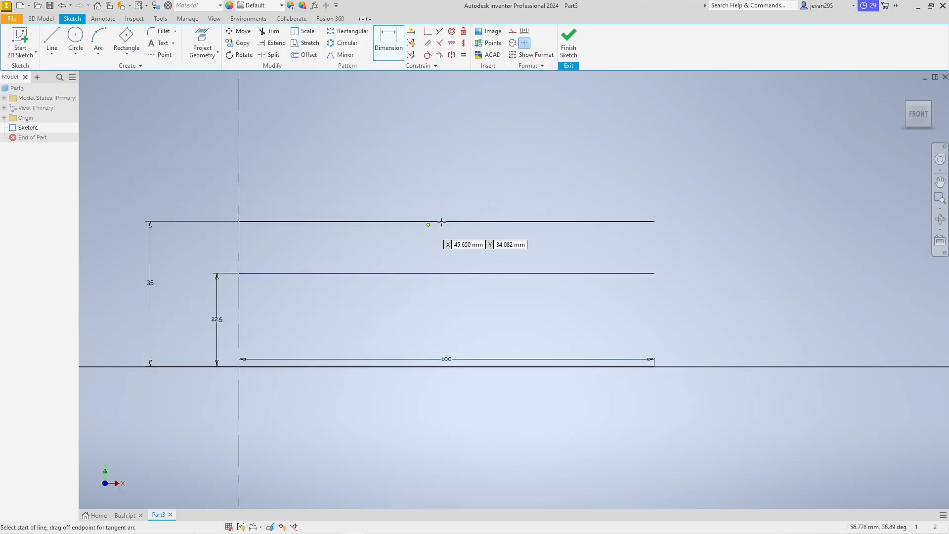
click(443, 221)
middle_drag(440, 154, 448, 250)
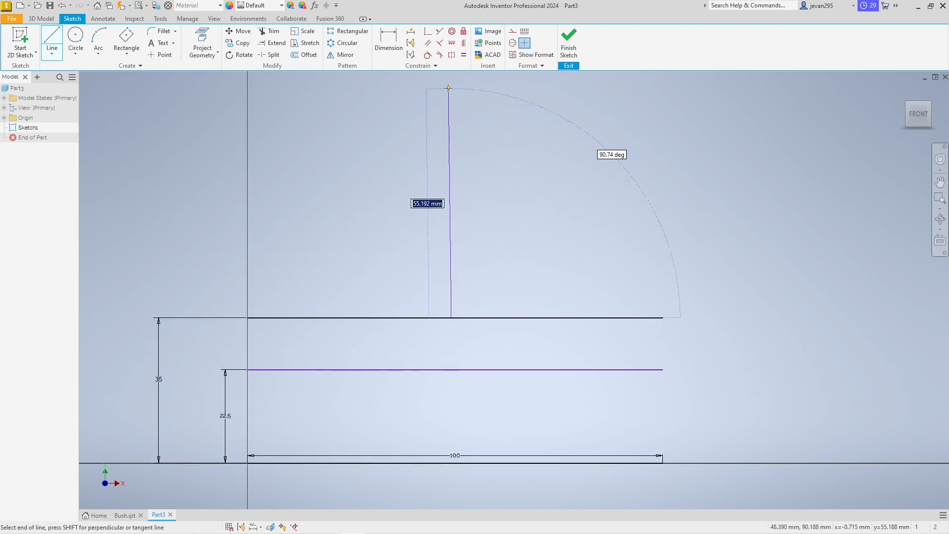
click(451, 80)
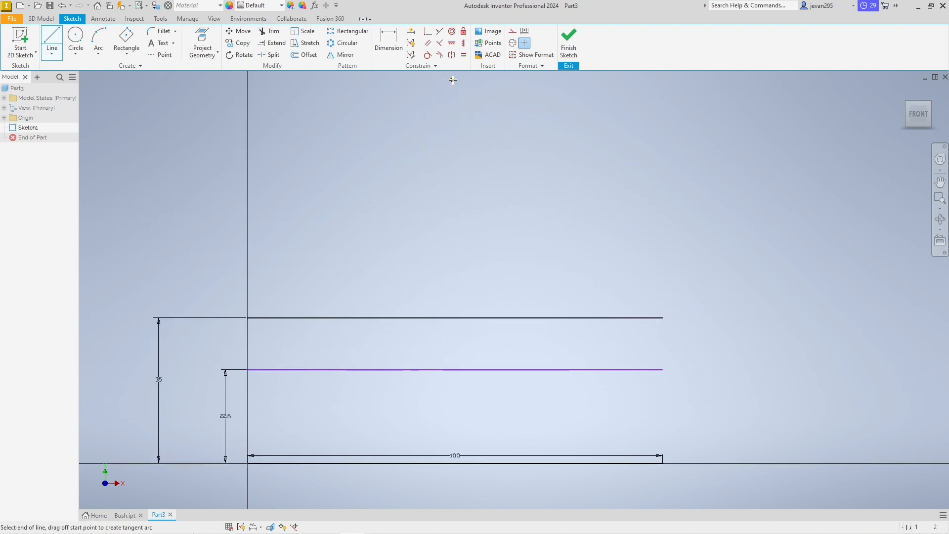
key(Escape)
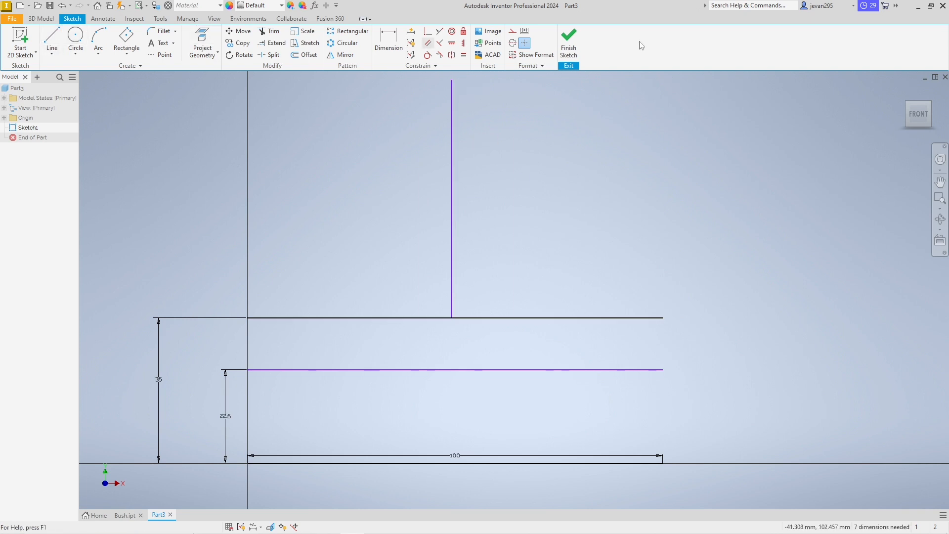
- Dimension the vertical line 56 mm from the origin along the baseline, as given in the housing drawing
click(388, 41)
click(452, 208)
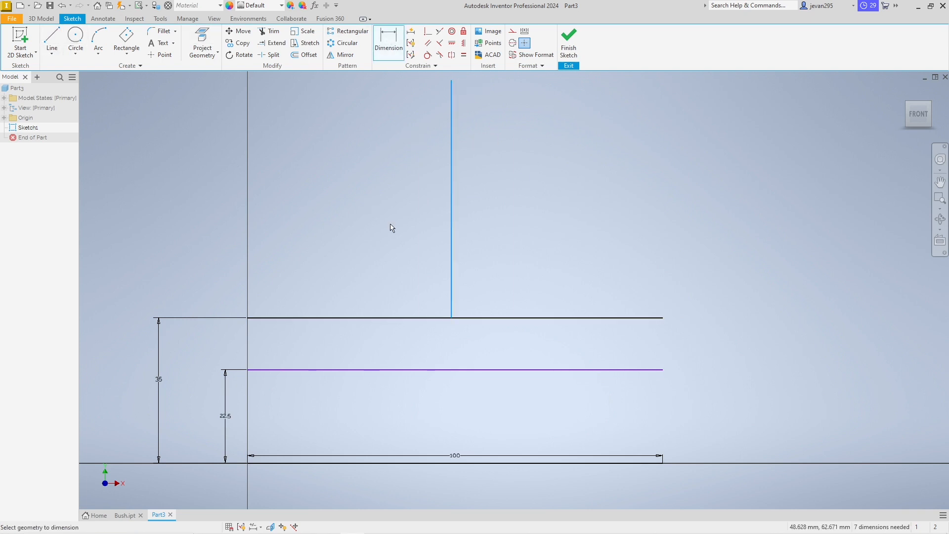
key(Escape)
scroll(317, 499, down, 3)
middle_drag(316, 499, 394, 357)
scroll(397, 372, up, 4)
click(406, 377)
key(alt+Tab)
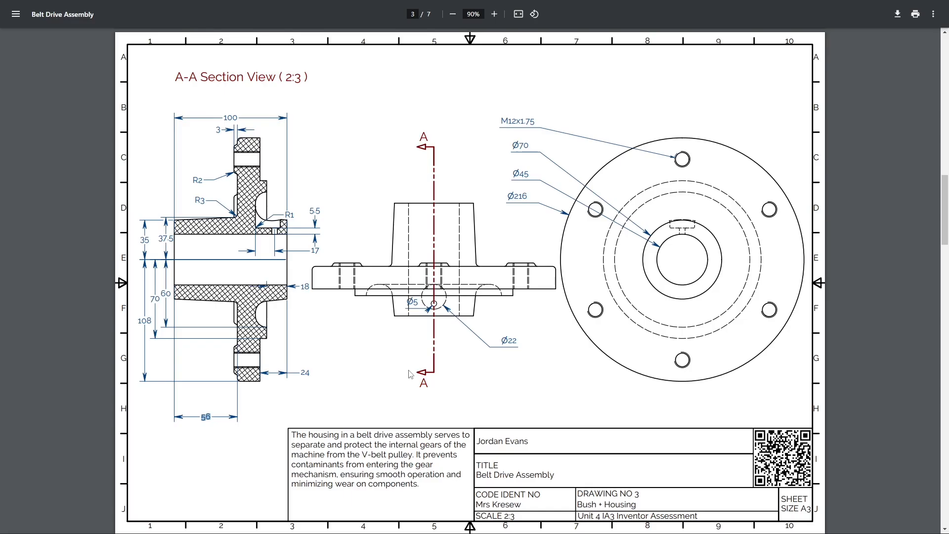
key(alt+Tab)
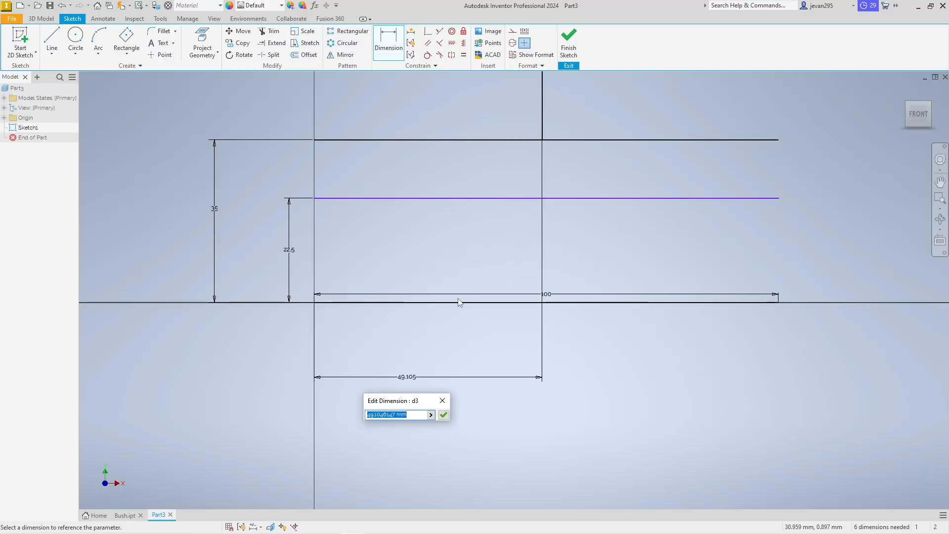
text(56)
key(Return)
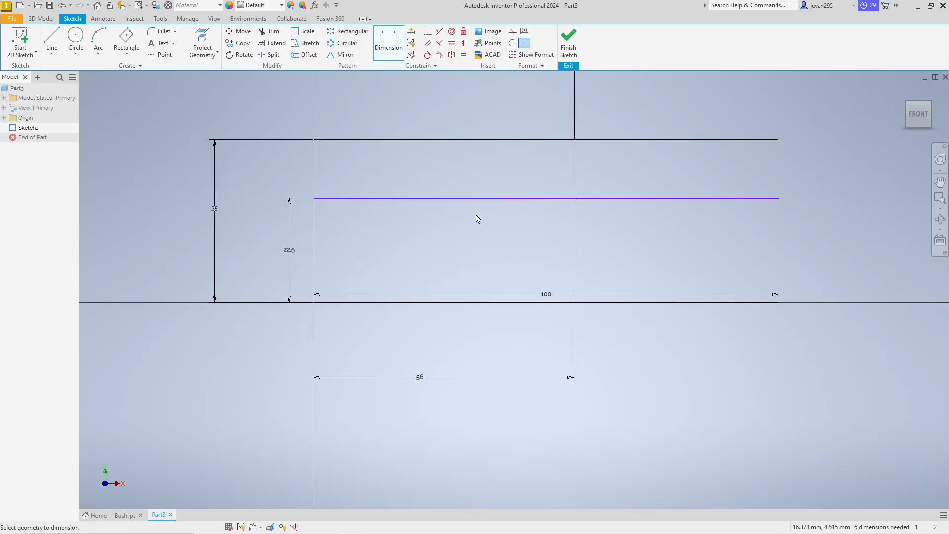
- Dimension the vertical line's upper end at 216/2 mm above the baseline, using the flange diameter from the drawing
mouse_move(482, 237)
middle_down()
mouse_move(483, 328)
mouse_move(502, 400)
middle_up()
scroll(502, 401, up, 3)
scroll(499, 380, down, 8)
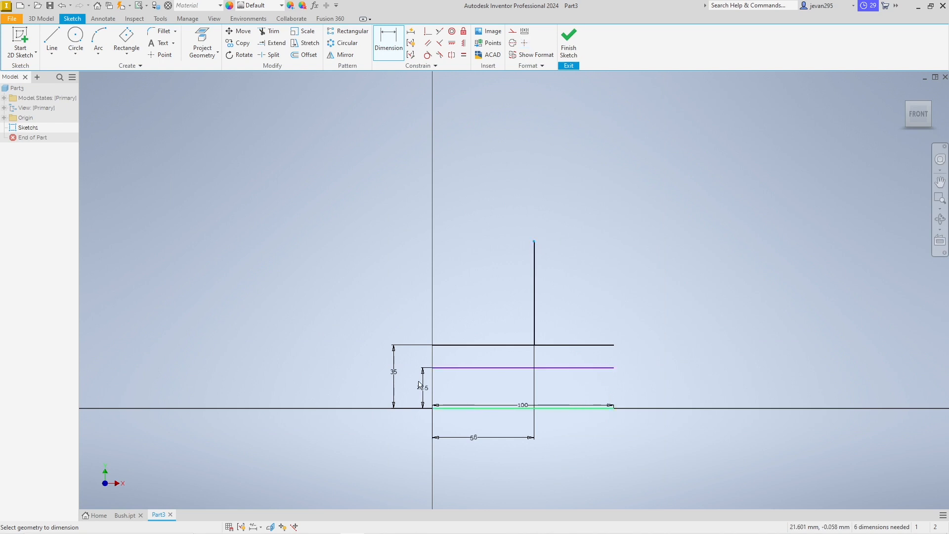
click(369, 333)
key(alt+Tab)
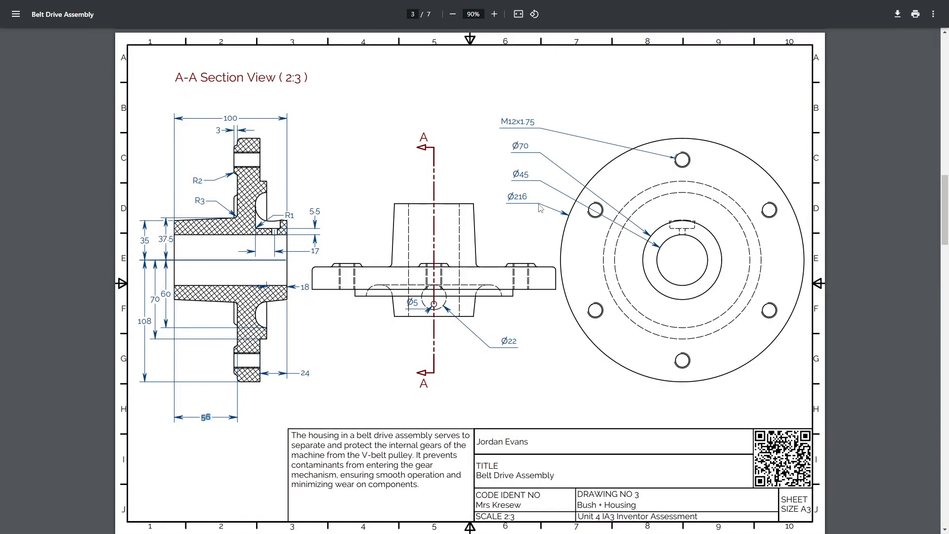
drag(508, 197, 527, 200)
key(alt+Tab)
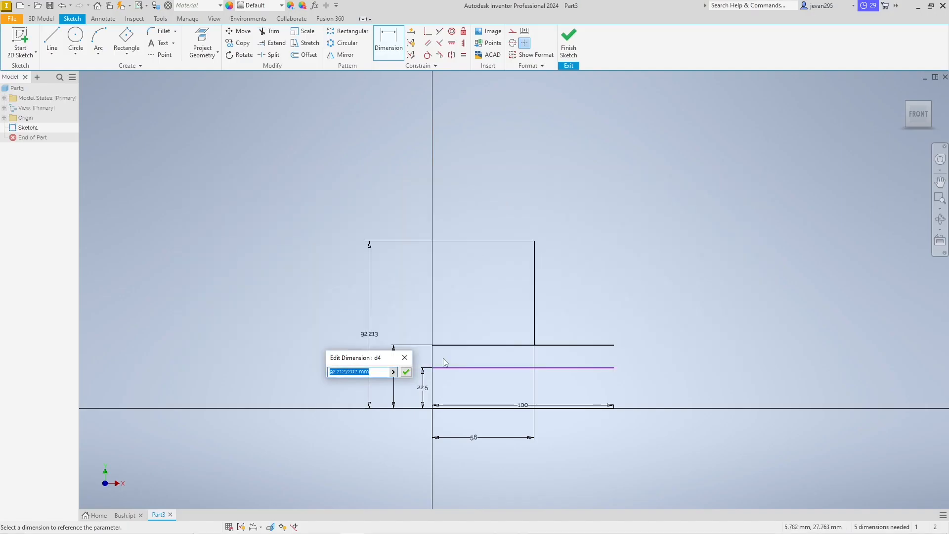
text(216/2)
key(Return)
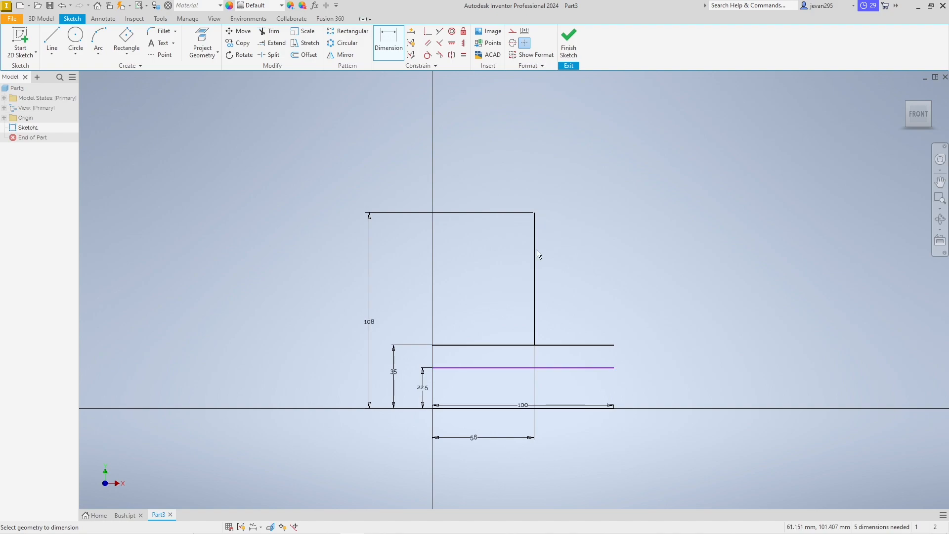
- Check the hub taper on the drawing and draw a sloped line from the 35 mm line's start to the vertical line, about 42.5 mm above the baseline
scroll(538, 252, up, 3)
key(alt+Tab)
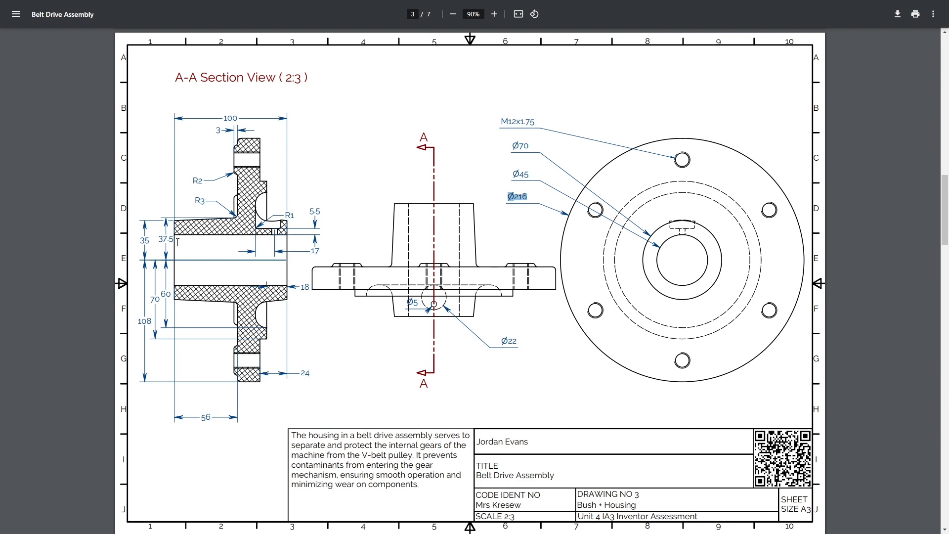
drag(159, 241, 177, 242)
key(alt+Tab)
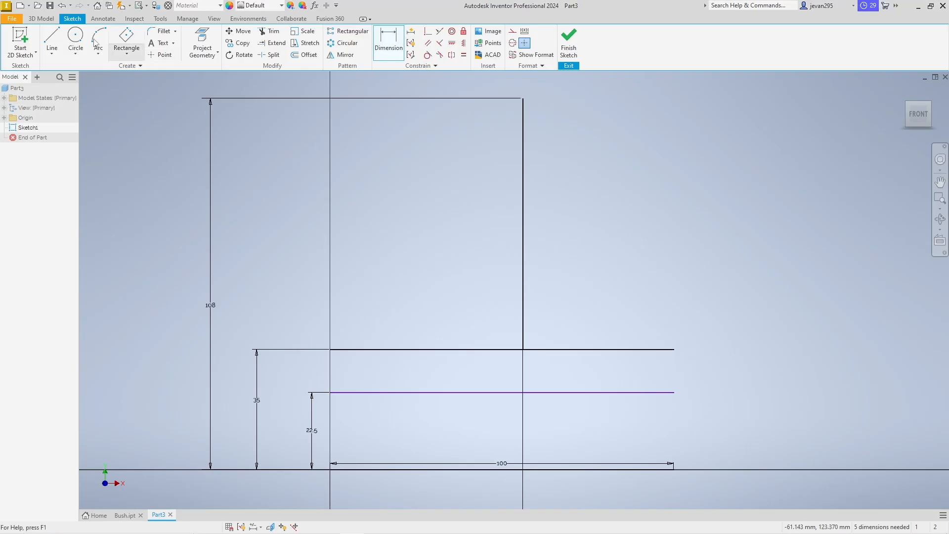
click(52, 38)
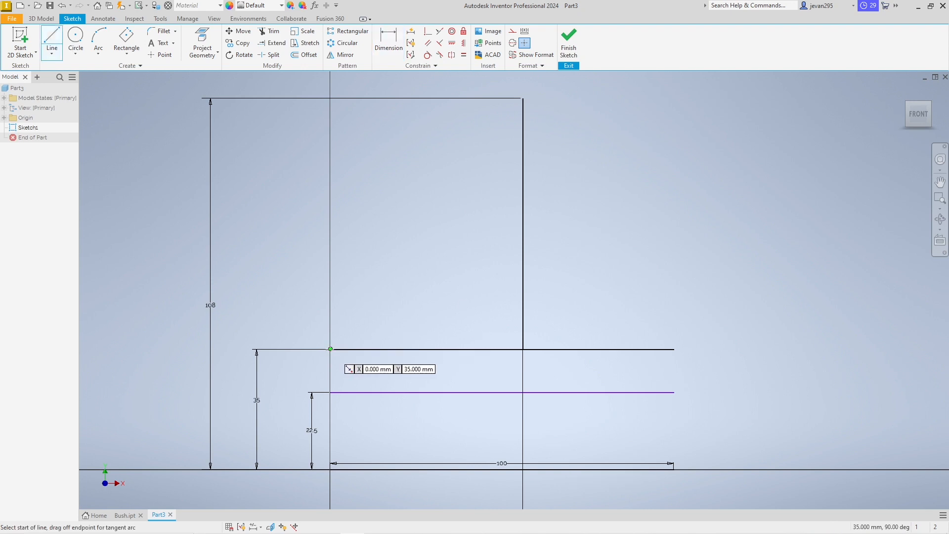
click(328, 349)
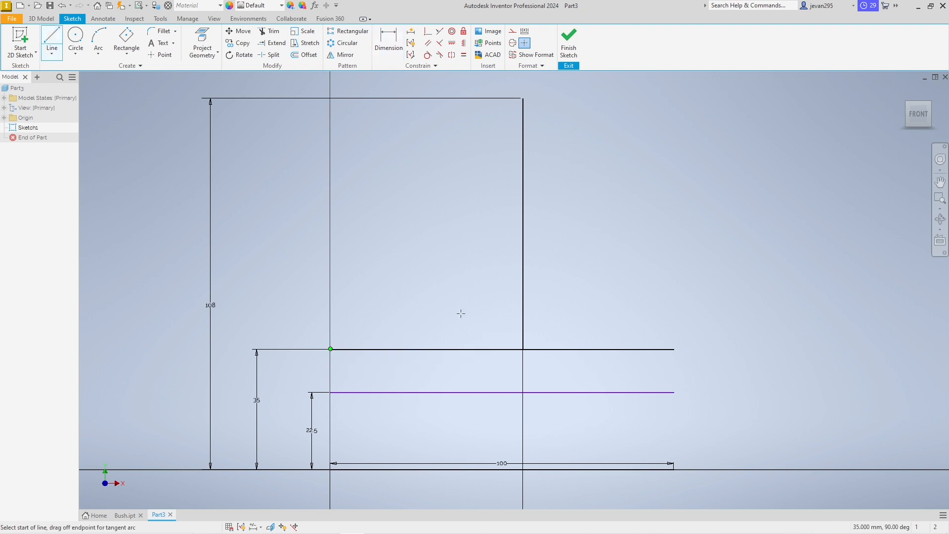
double_click(523, 323)
key(Escape)
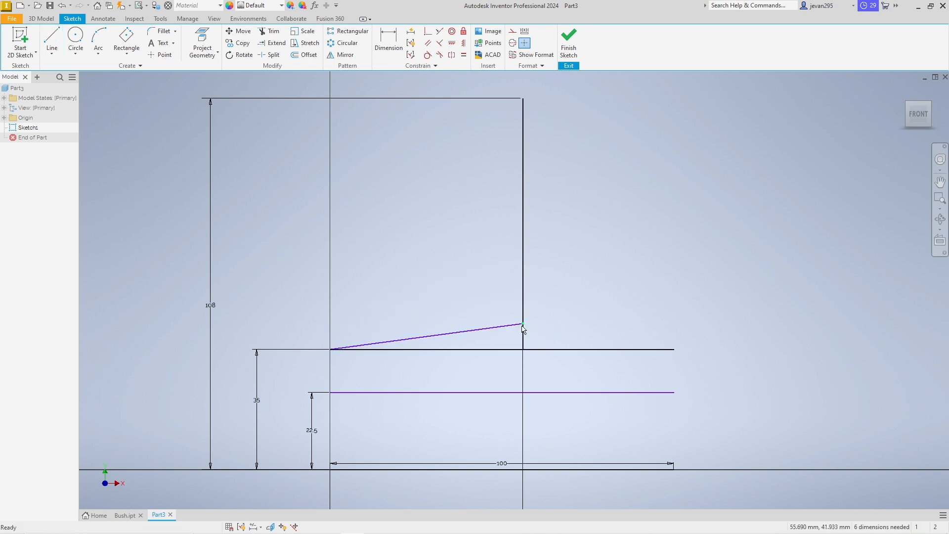
- Dimension the sloped line's end on the vertical line 37.5 mm above the baseline
key(d)
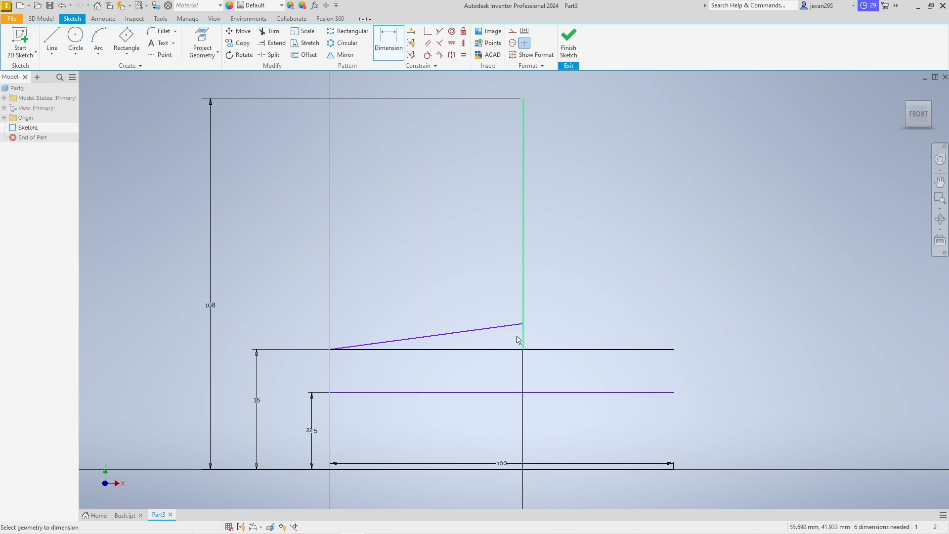
click(429, 475)
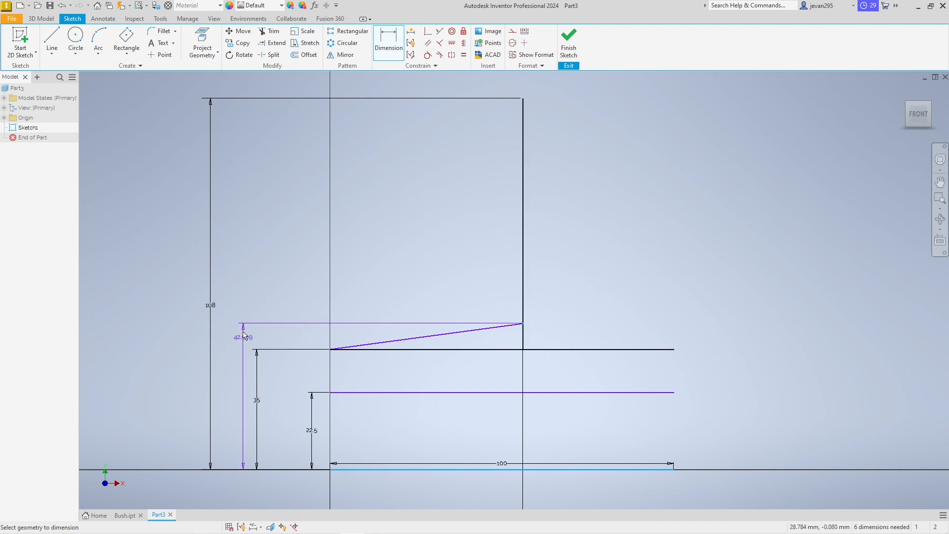
click(238, 356)
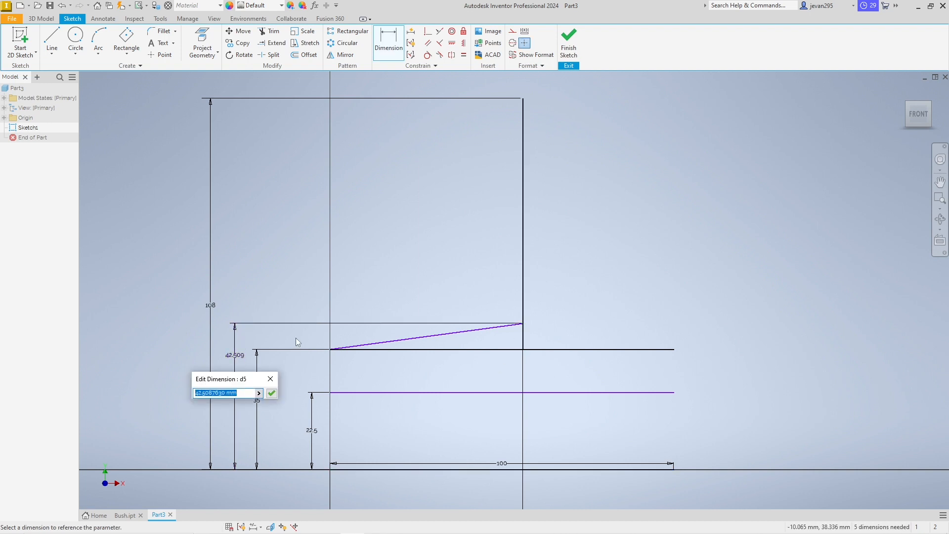
text(375/2)
key(alt+Tab)
key(alt+Tab)
key(Return)
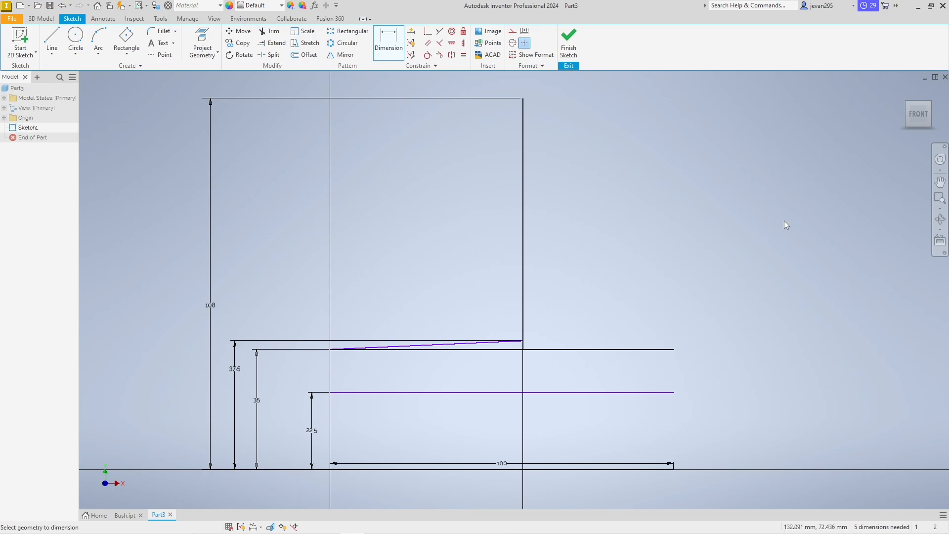
- Check the width dimensions on the drawing and draw a horizontal line outward from the vertical line's upper end with length 100-56-24 mm
key(alt+Tab)
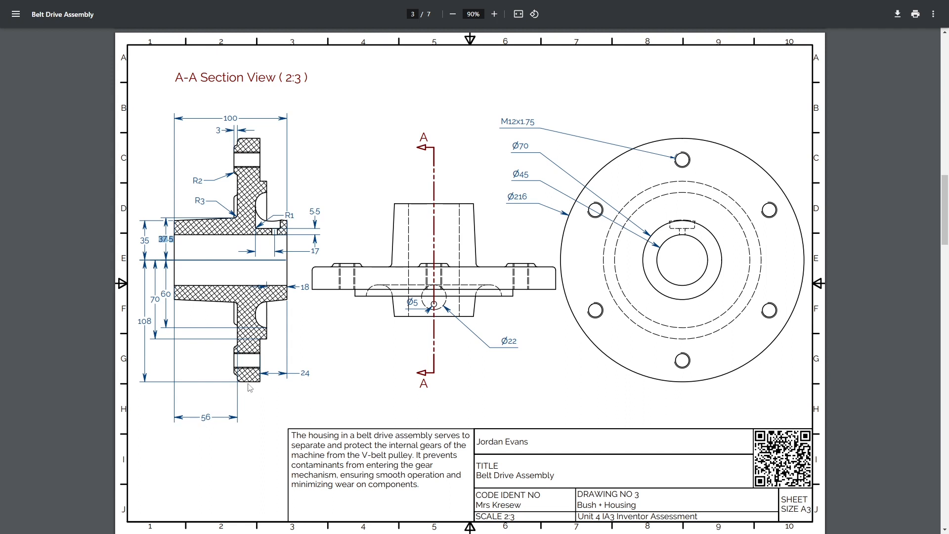
drag(222, 112, 257, 115)
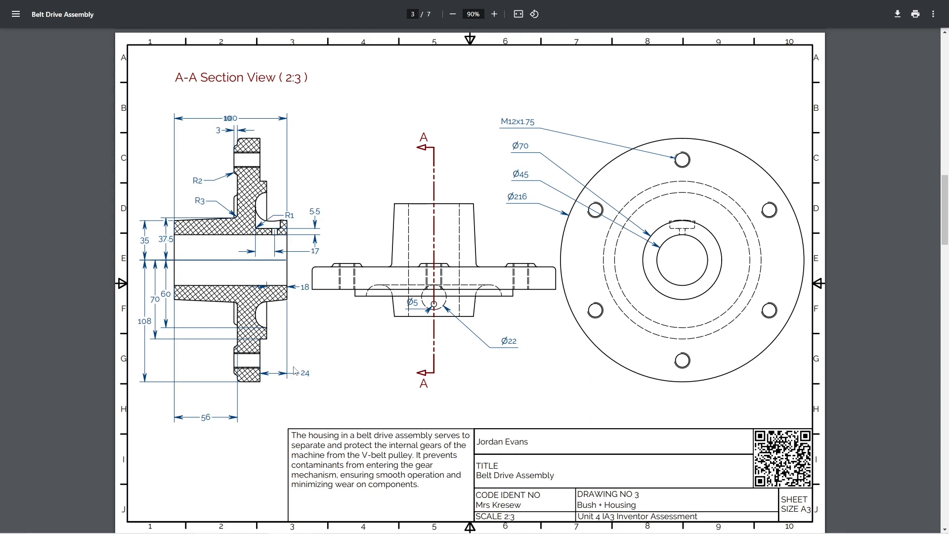
key(alt+Tab)
key(l)
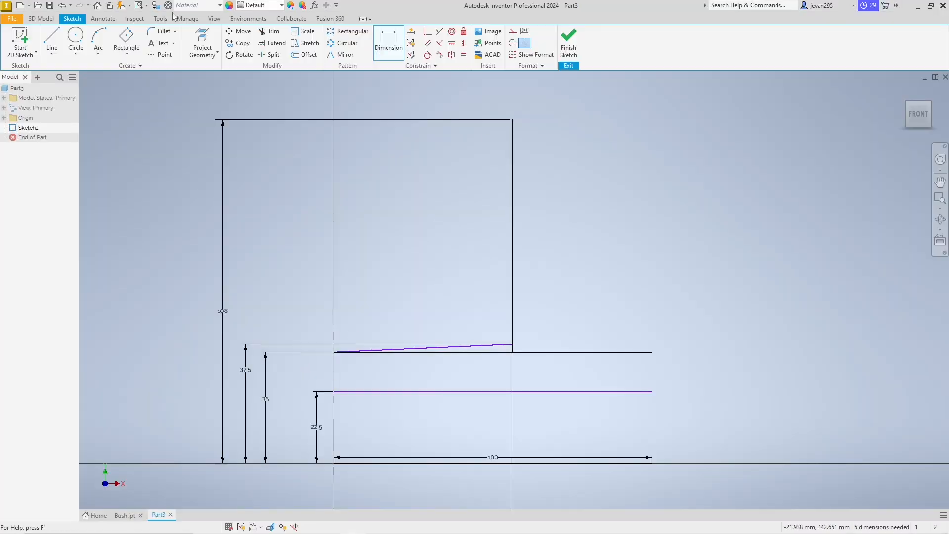
click(511, 119)
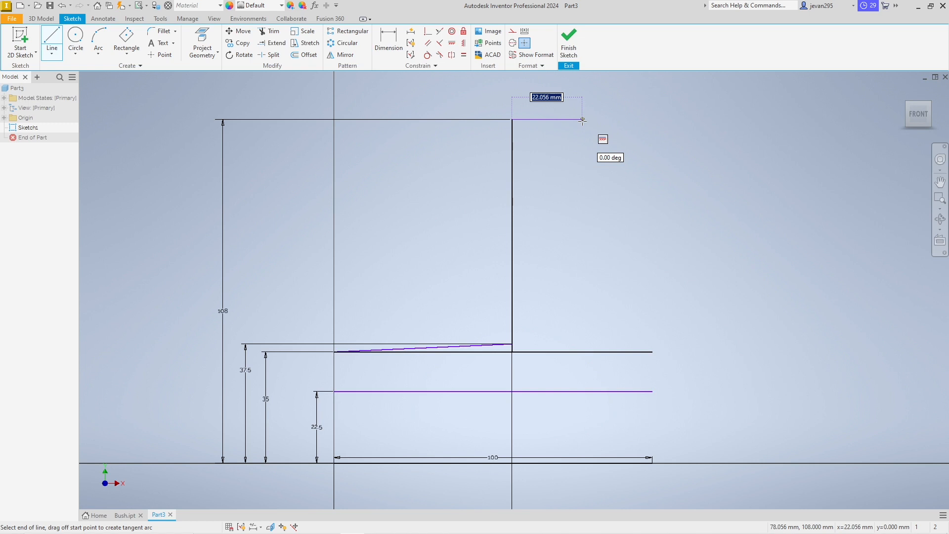
text(100-56-24/)
key(Return)
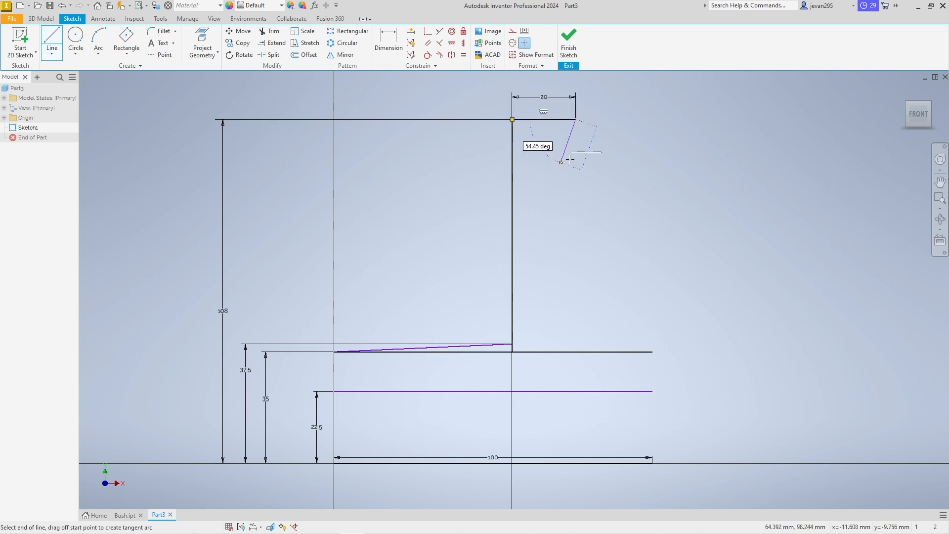
- Check the flange step on the drawing and draw a vertical line about 38 mm long downward from the 20 mm line's outer end
key(alt+Tab)
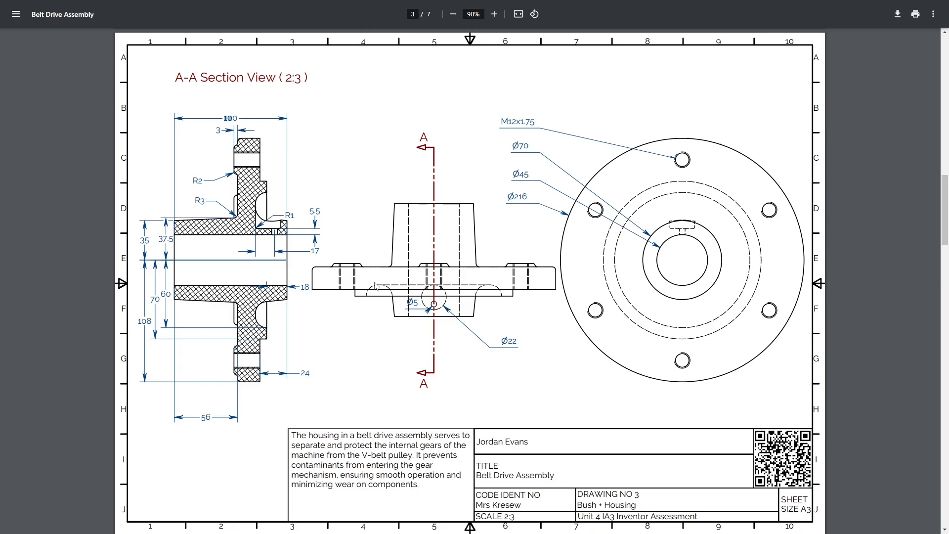
key(alt+Tab)
click(51, 39)
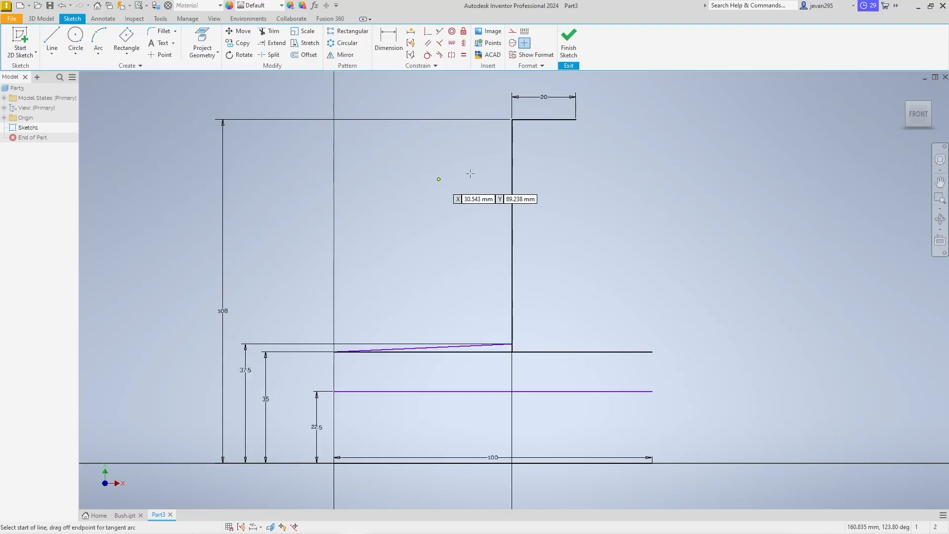
click(576, 119)
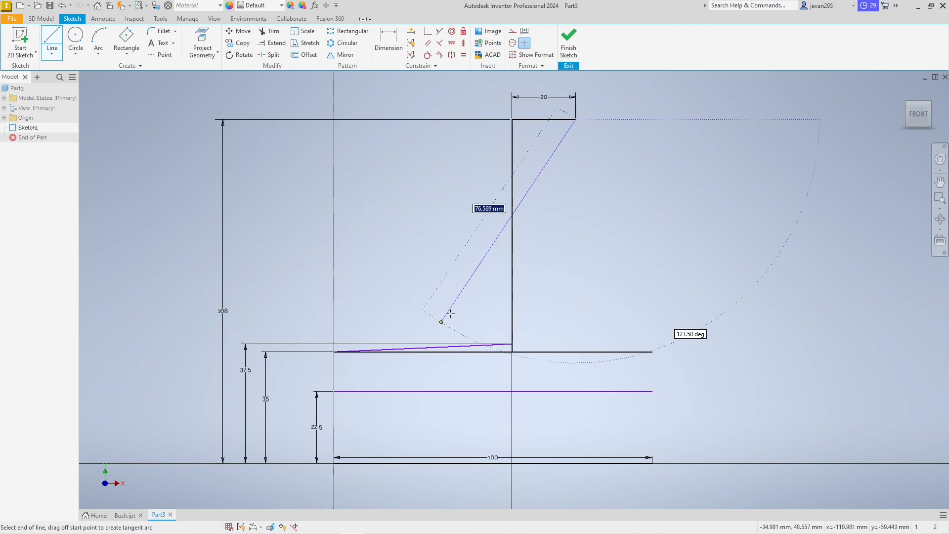
key(alt+Tab)
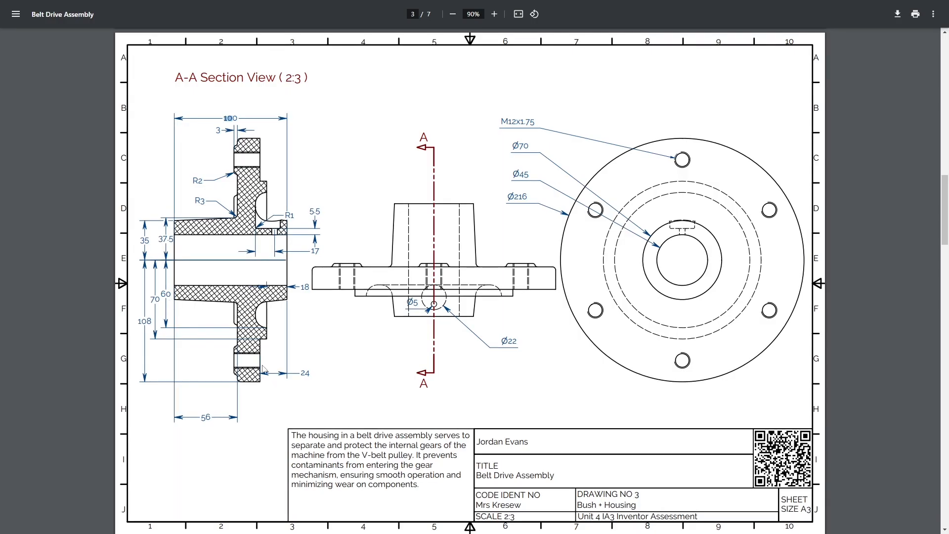
drag(139, 321, 146, 323)
key(alt+Tab)
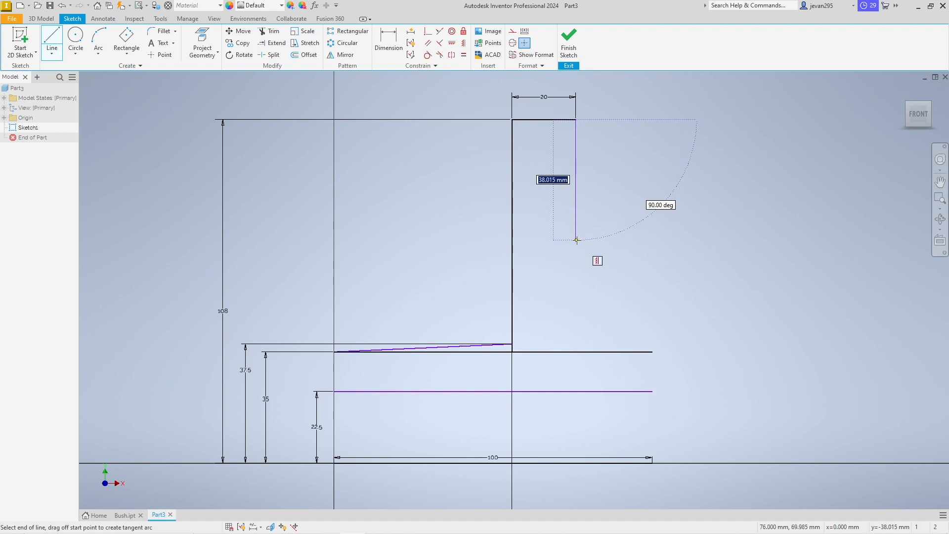
click(577, 241)
key(Escape)
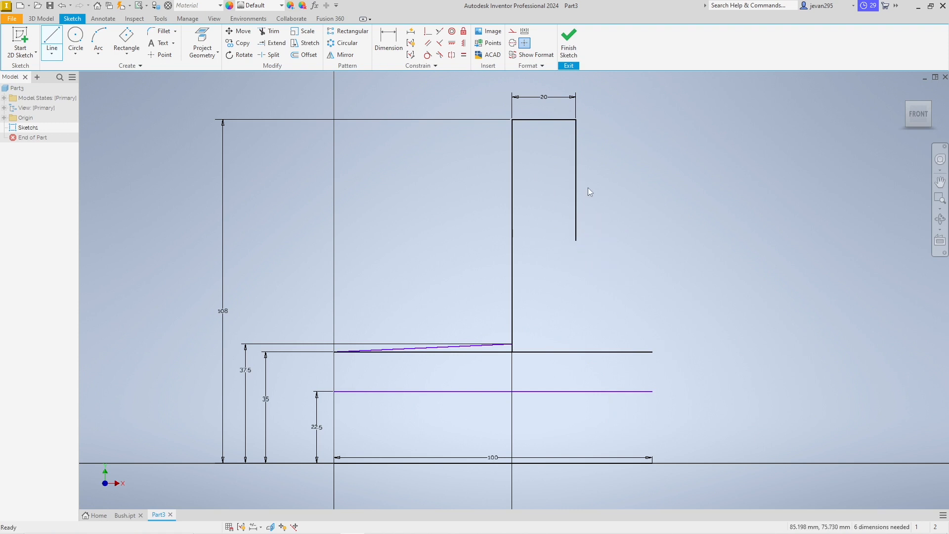
- Dimension the outer vertical line's length with a formula that subtracts 70 mm from the 108 mm height dimension
click(380, 45)
click(577, 177)
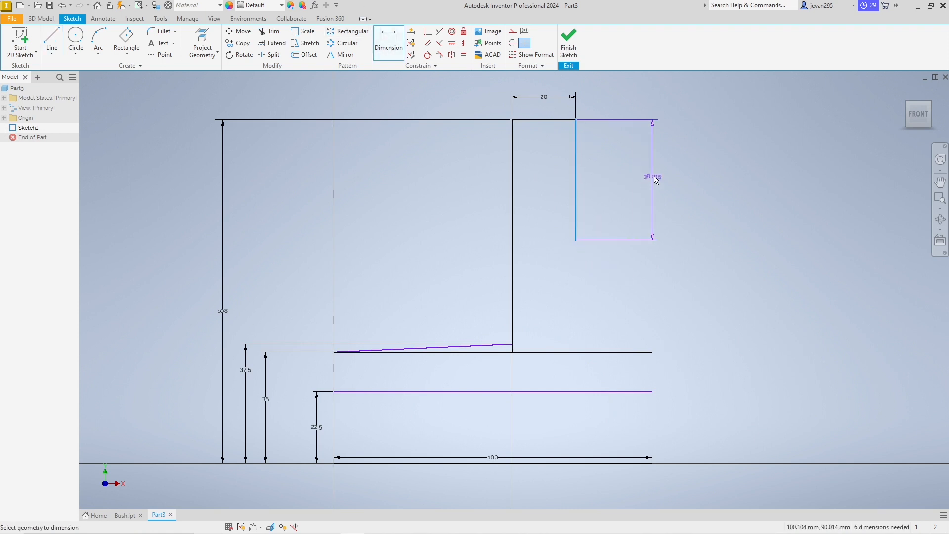
click(637, 180)
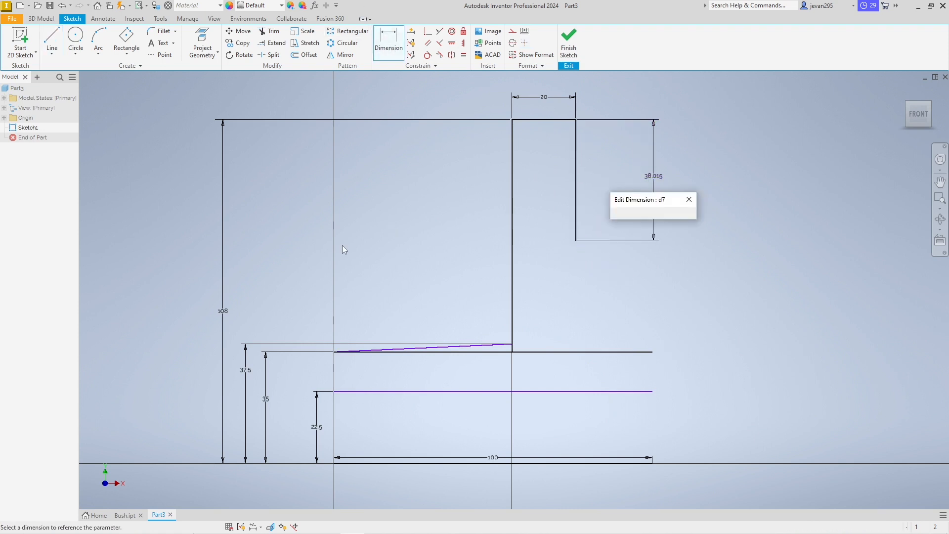
click(223, 312)
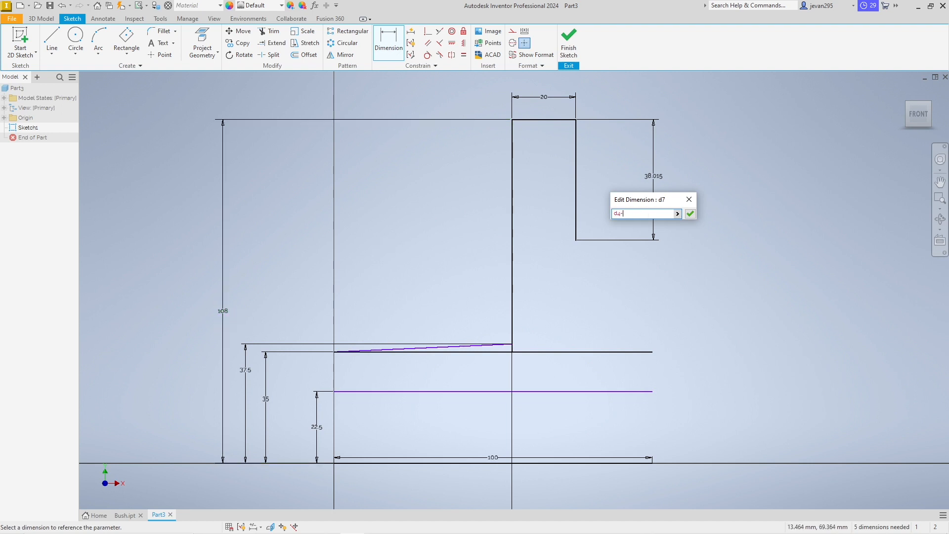
key(Return)
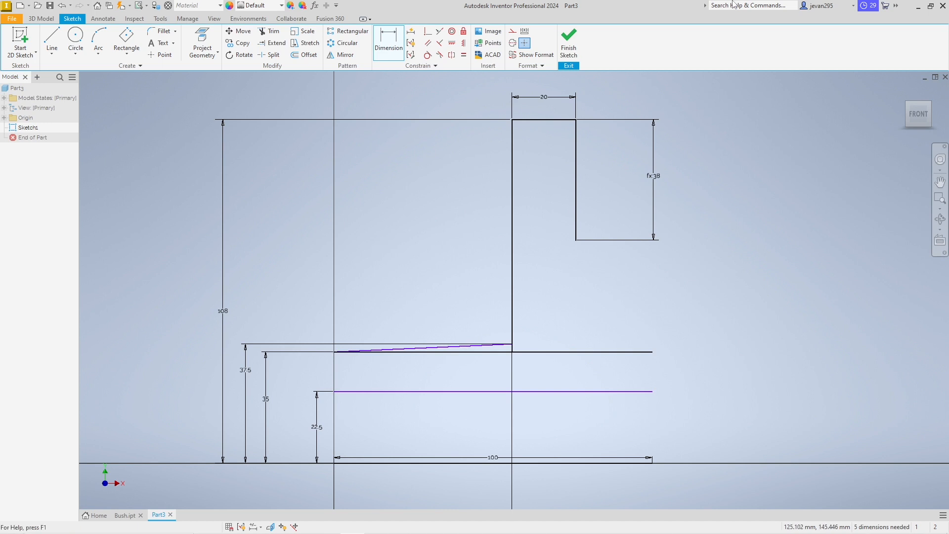
- Set the flange's overall height dimension to 300 mm / 2 to test the linked length
click(222, 311)
key(Escape)
key(Escape)
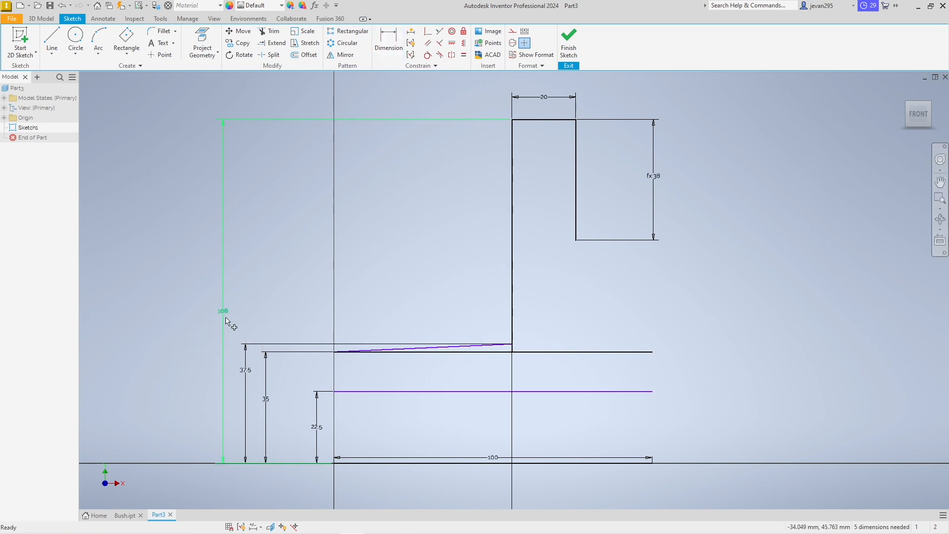
double_click(228, 322)
click(197, 355)
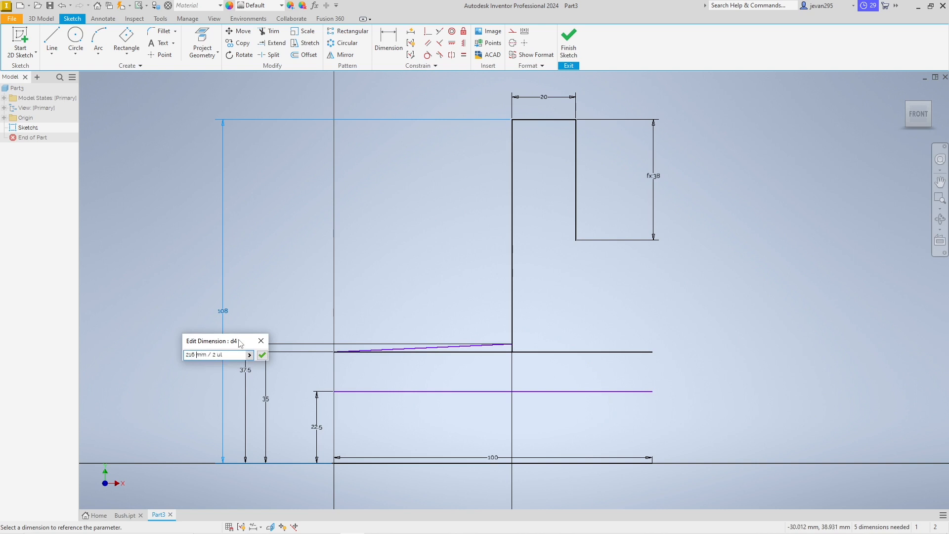
key(BackSpace)
key(BackSpace)
key(BackSpace)
text(300)
key(Return)
scroll(654, 285, down, 5)
scroll(655, 285, up, 3)
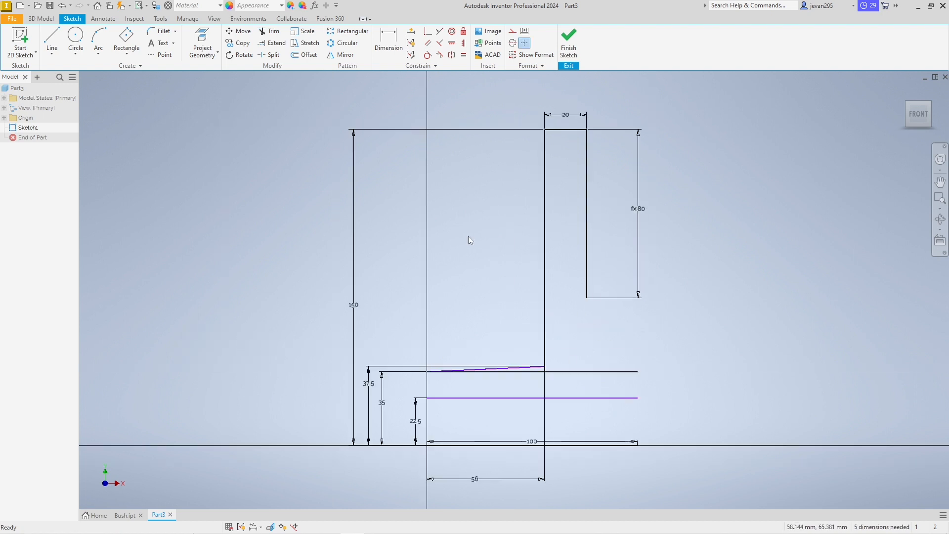
- Restore the flange's overall height dimension to 216/2 and check the flange diameter on the drawing
double_click(355, 309)
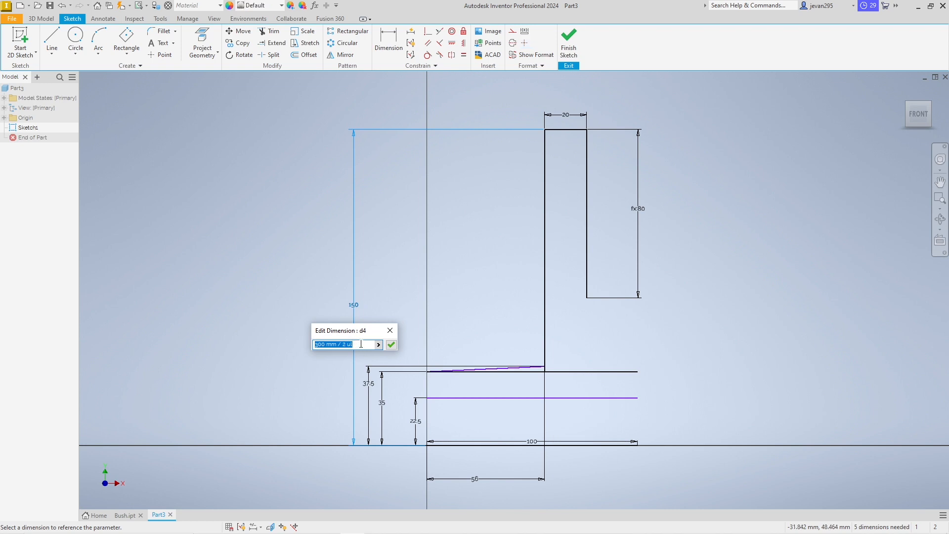
text(2)
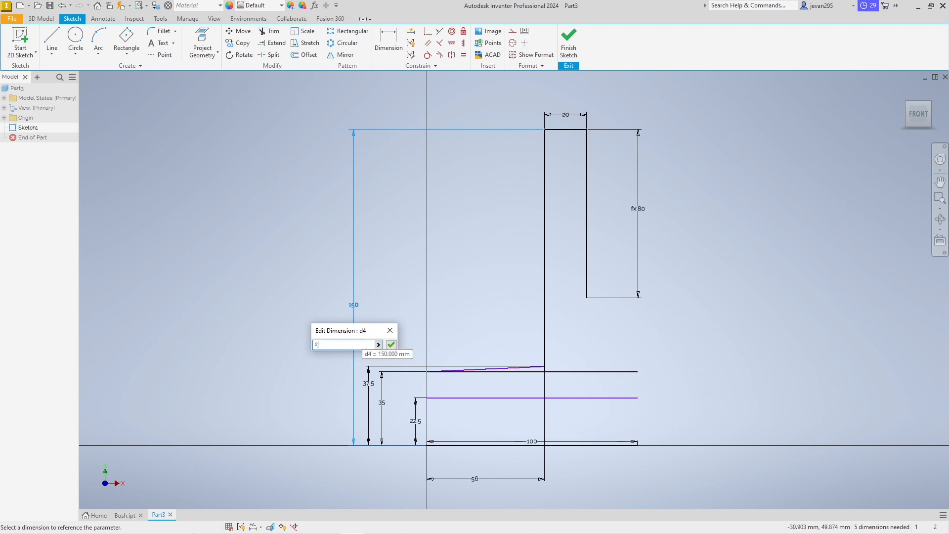
text(16/2)
key(Return)
key(alt+Tab)
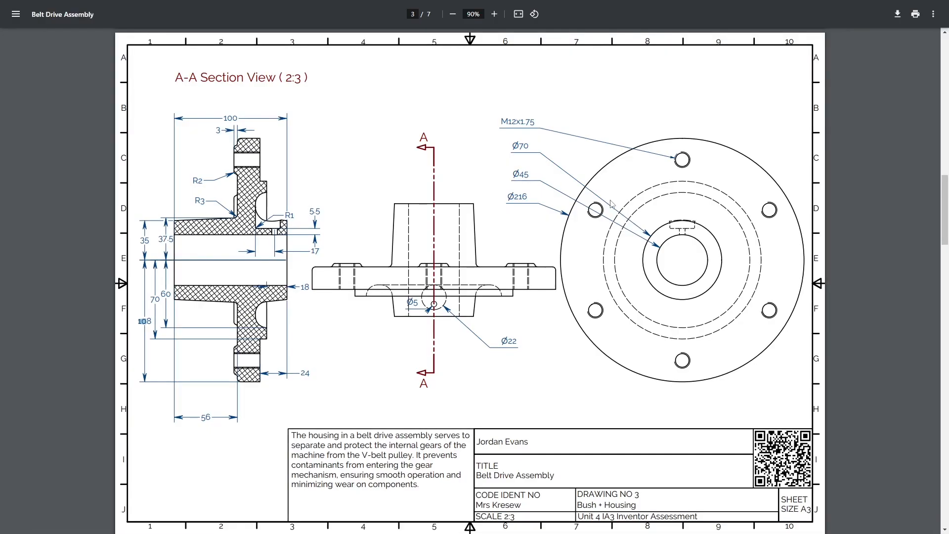
drag(529, 198, 508, 199)
key(alt+Tab)
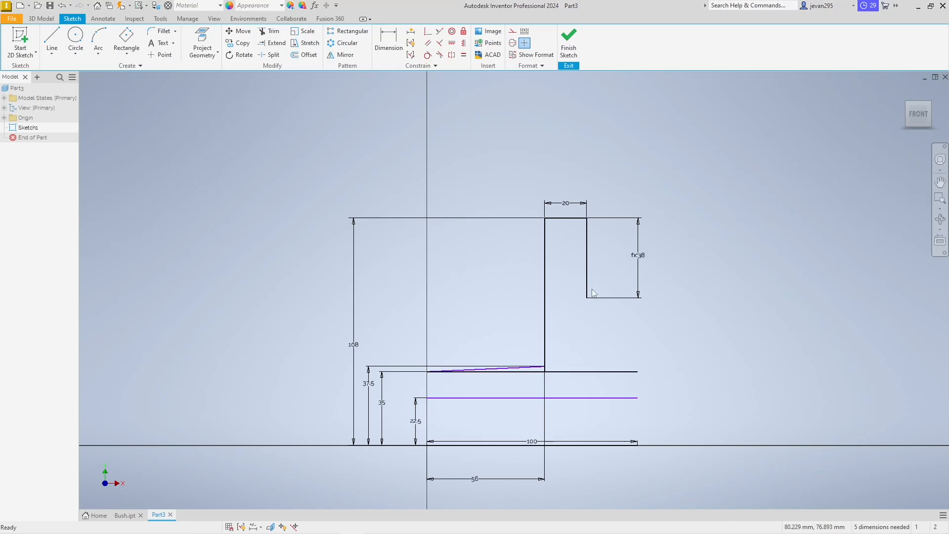
- Check the step widths on the drawing and draw a horizontal line outward from the outer vertical line's lower end with length 24-18 mm
scroll(591, 299, up, 3)
key(alt+Tab)
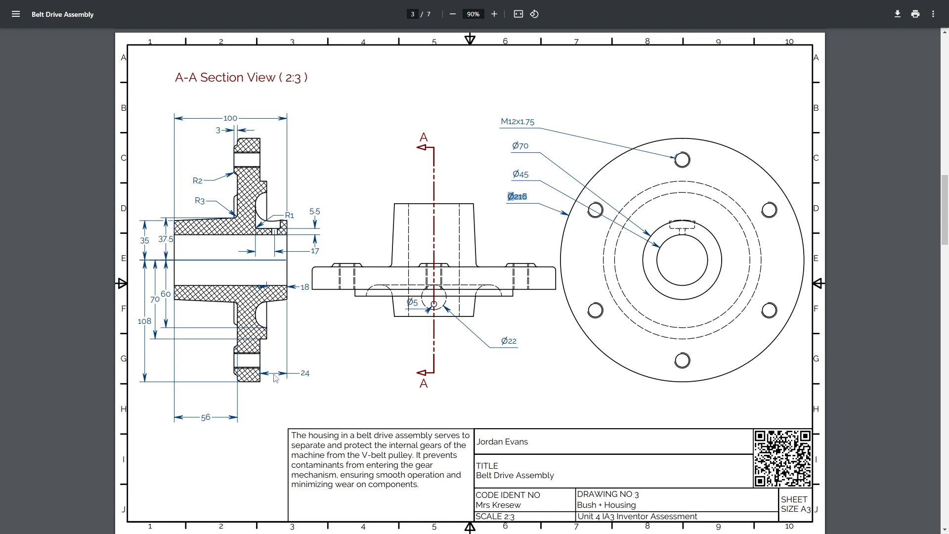
scroll(279, 366, up, 1)
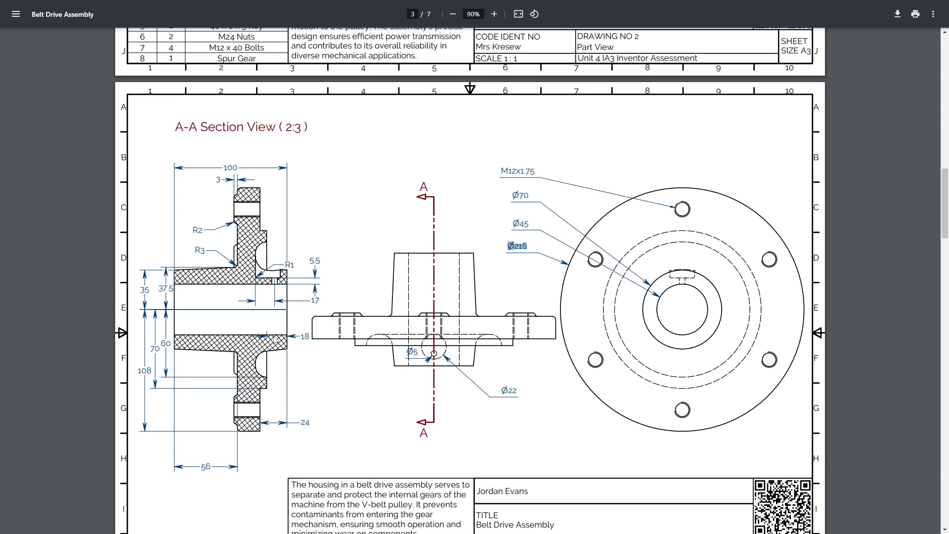
key(alt+Tab)
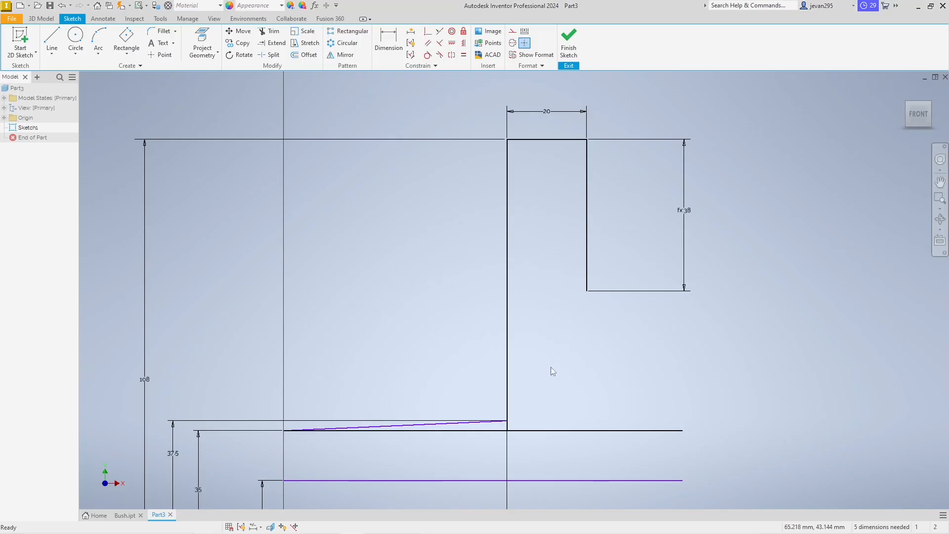
click(52, 39)
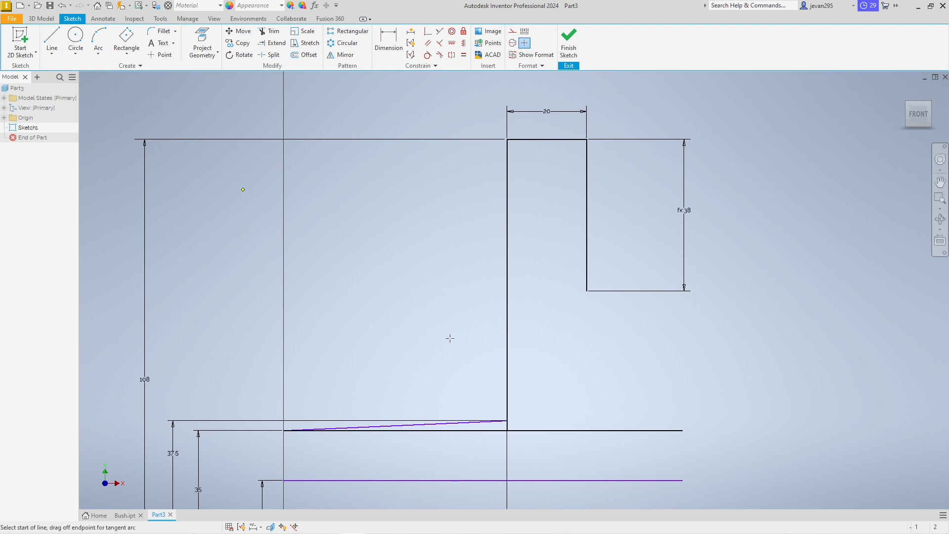
click(587, 291)
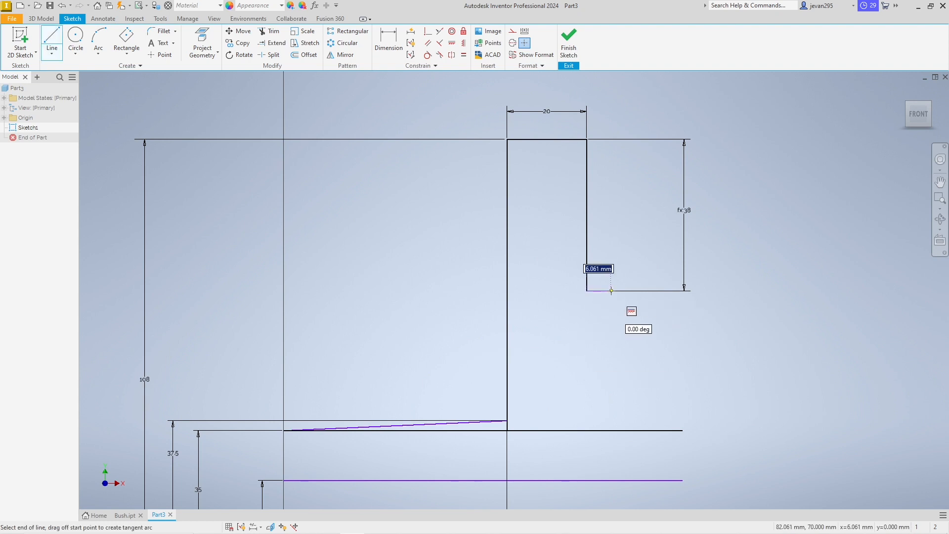
text(24-18)
key(Return)
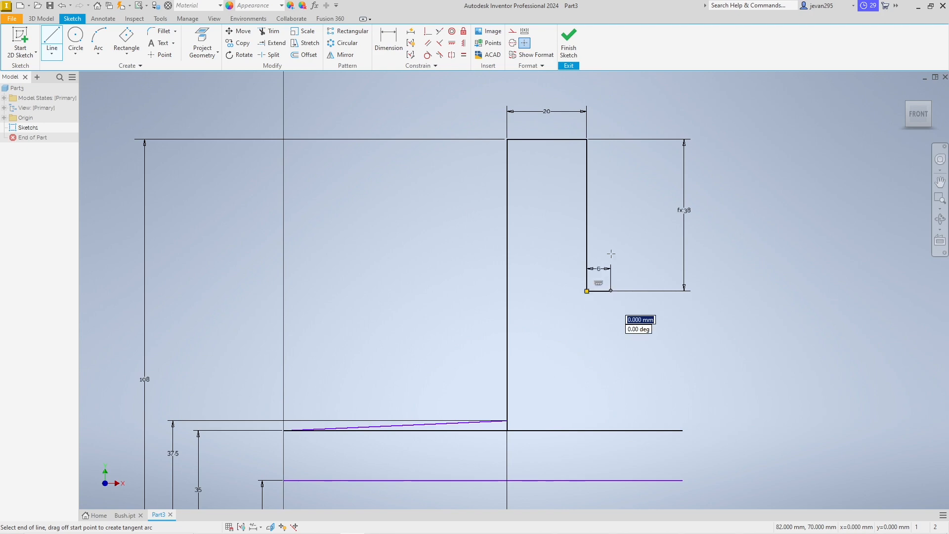
- Check the shoulder radii on the drawing and draw a vertical line downward from the short horizontal line's outer end with length 70-60 mm
key(alt+Tab)
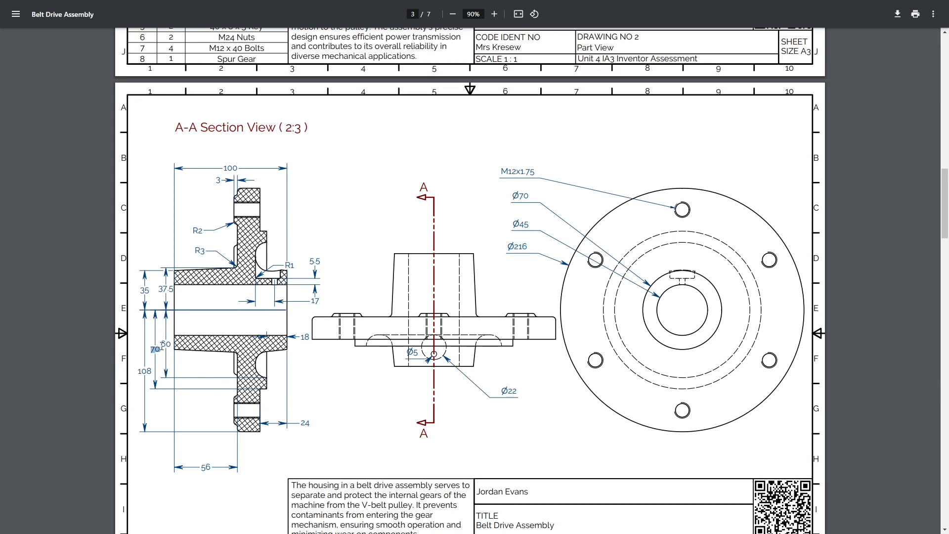
key(alt+Tab)
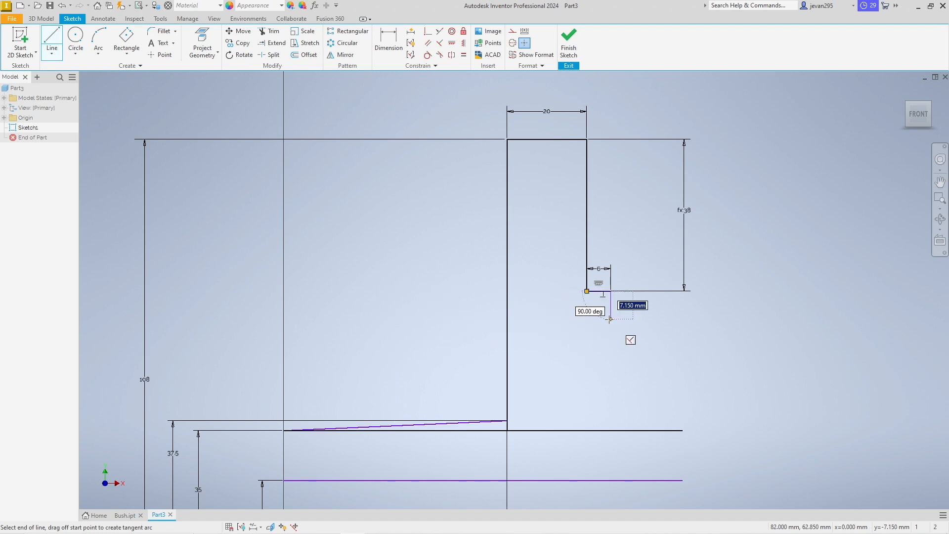
text(70-60)
key(Return)
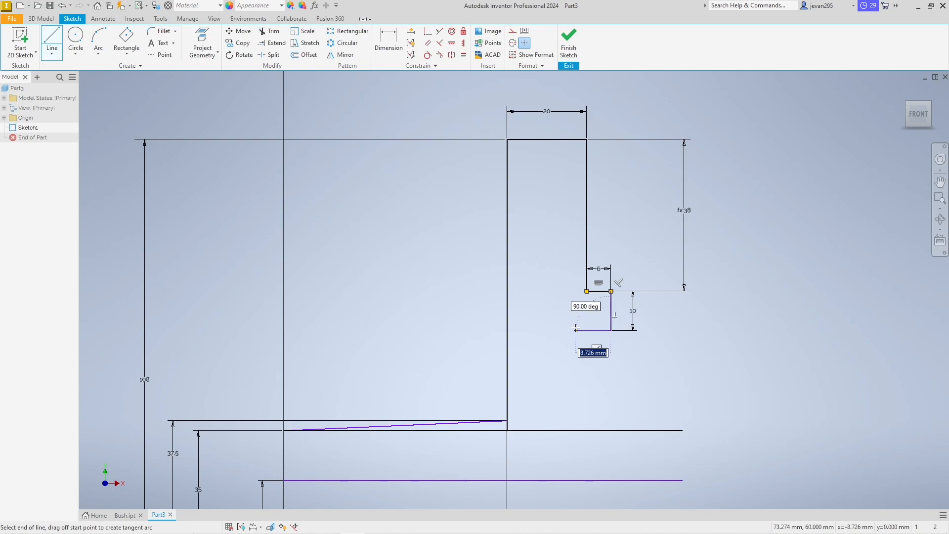
- Check the recess depth on the PDF drawing and the reference photo, and draw a 10 mm horizontal line inward from the shoulder's lower end
key(alt+Tab)
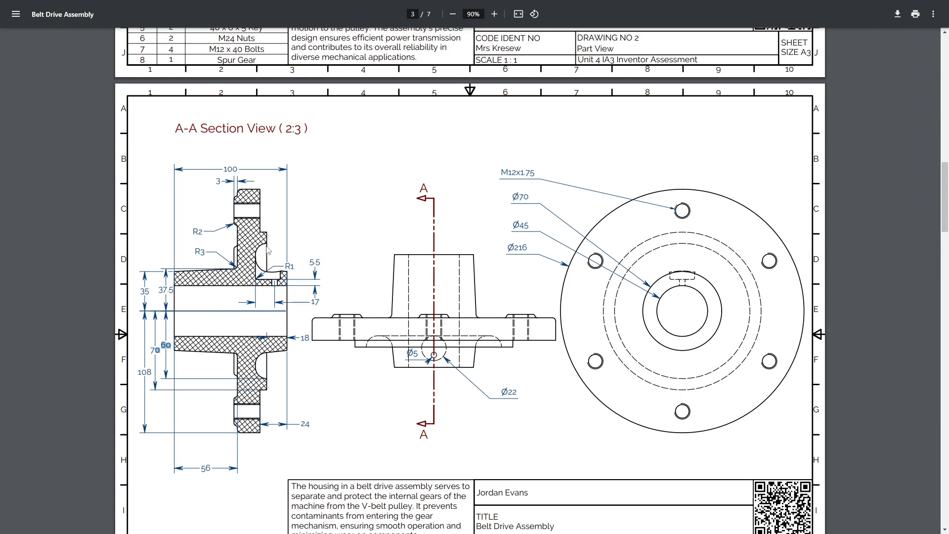
scroll(267, 322, up, 1)
scroll(275, 380, down, 1)
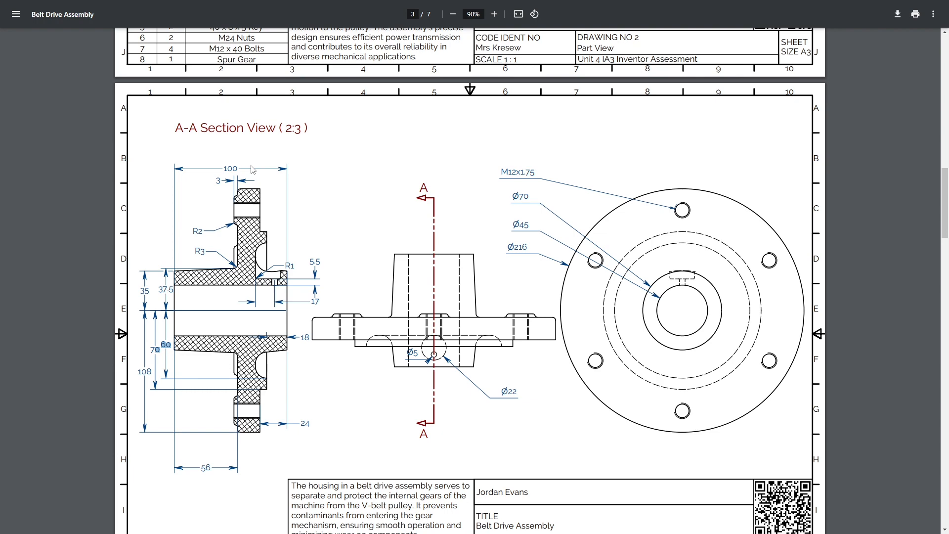
scroll(164, 240, down, 1)
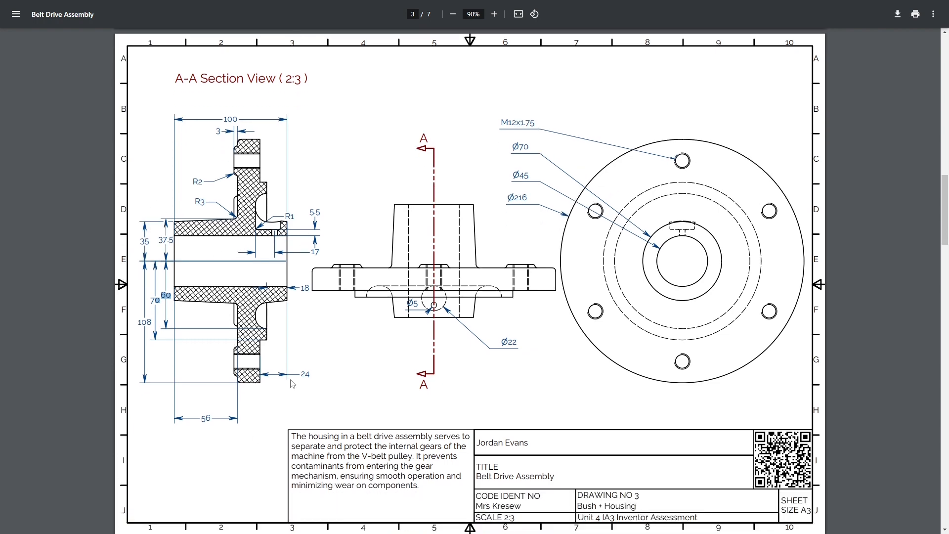
key(alt+Tab)
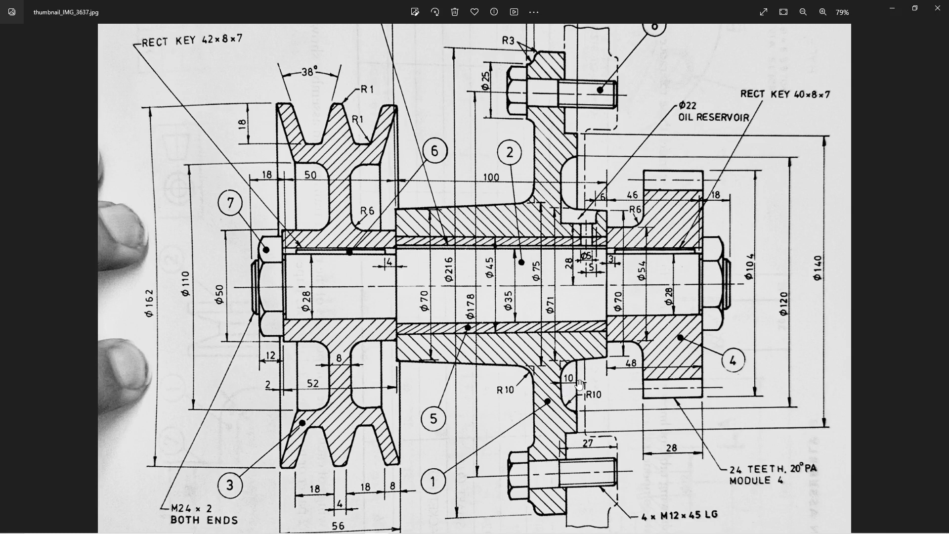
key(alt+Tab)
key(alt+Tab)
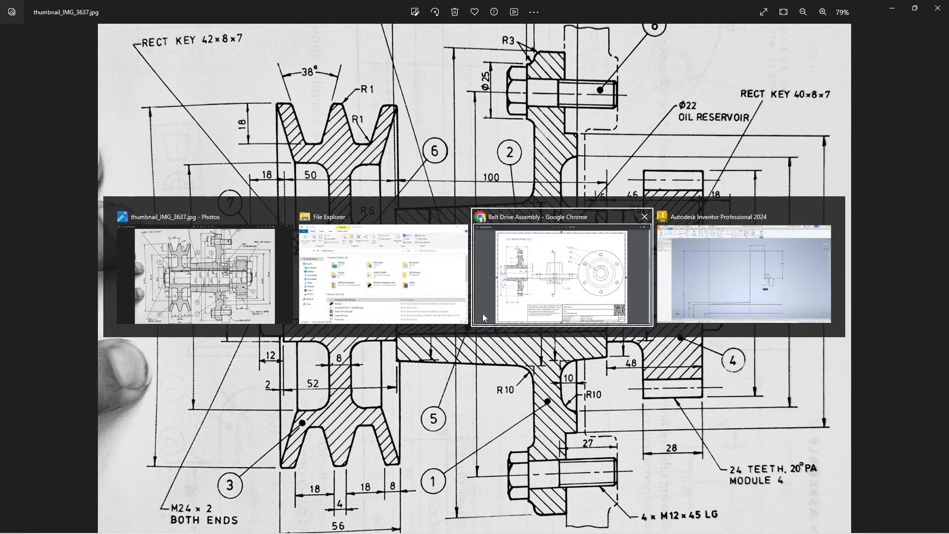
key(alt+Tab)
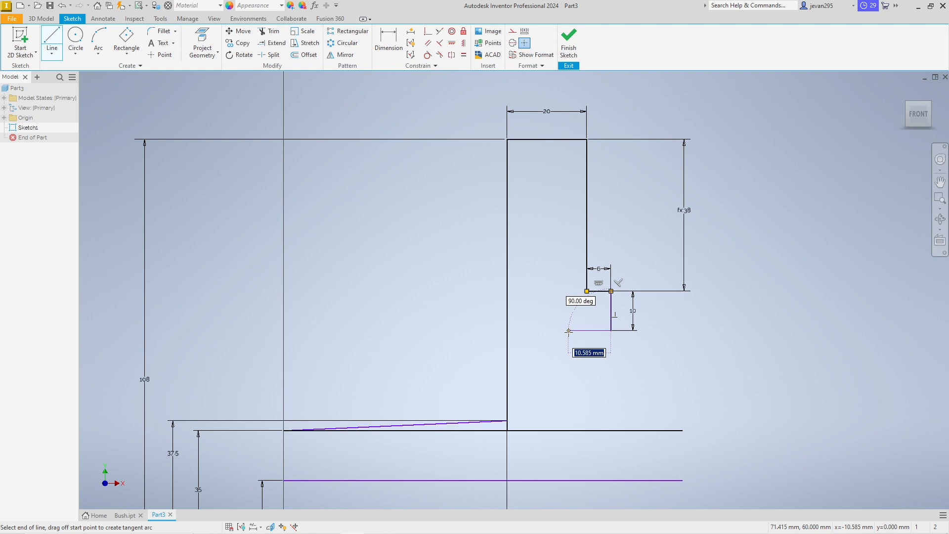
text(10)
key(Return)
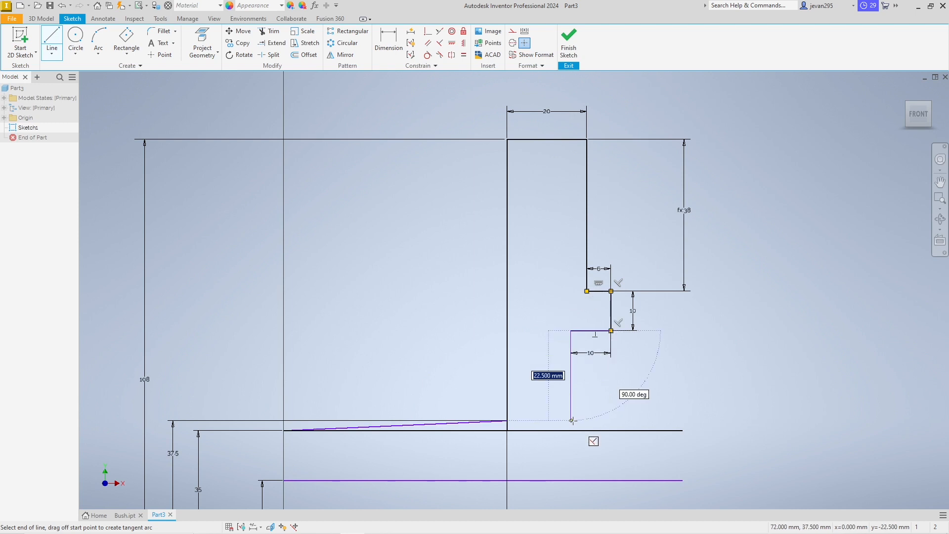
- Check the hub heights on the drawing, draw the recess's vertical line down 22.5 mm and a sloped line to the 35 mm line's outer end
key(alt+Tab)
key(alt+Tab)
key(alt+Tab)
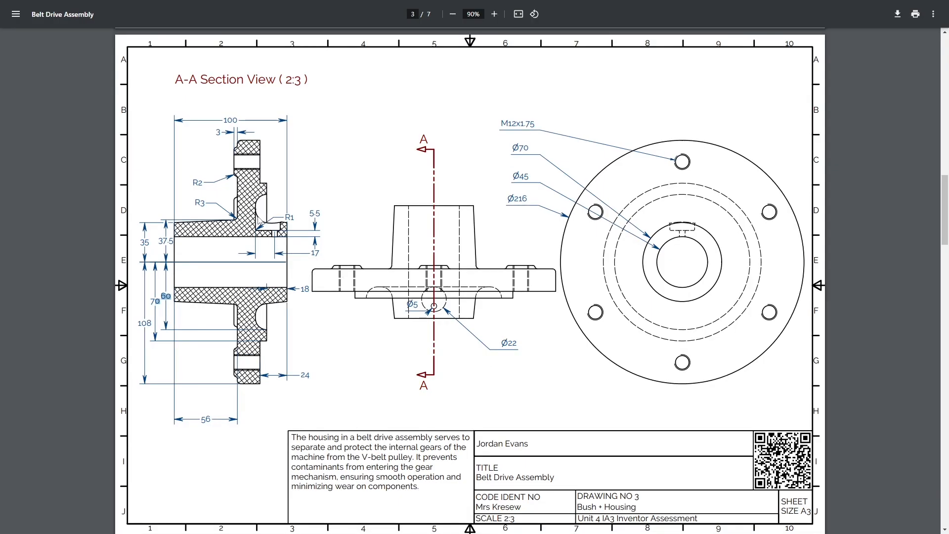
drag(163, 243, 185, 247)
key(alt+Tab)
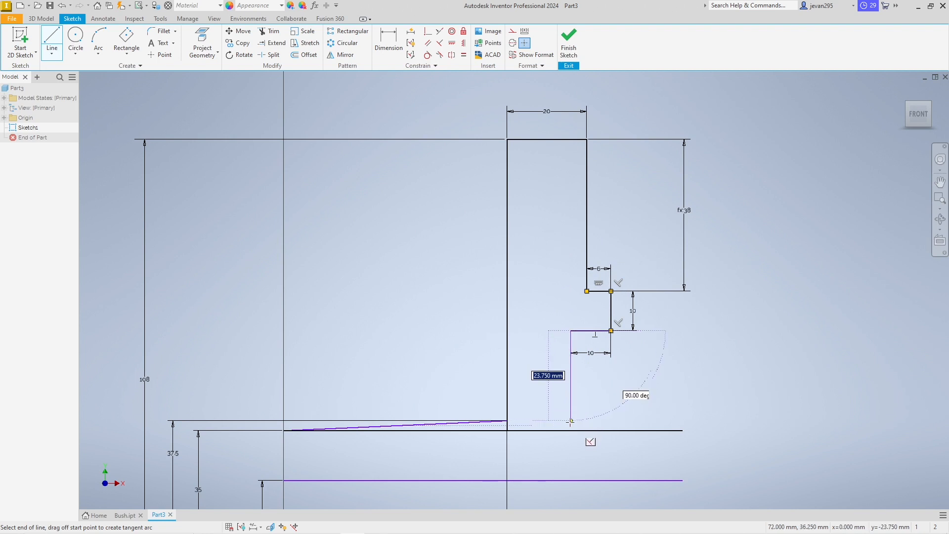
click(571, 421)
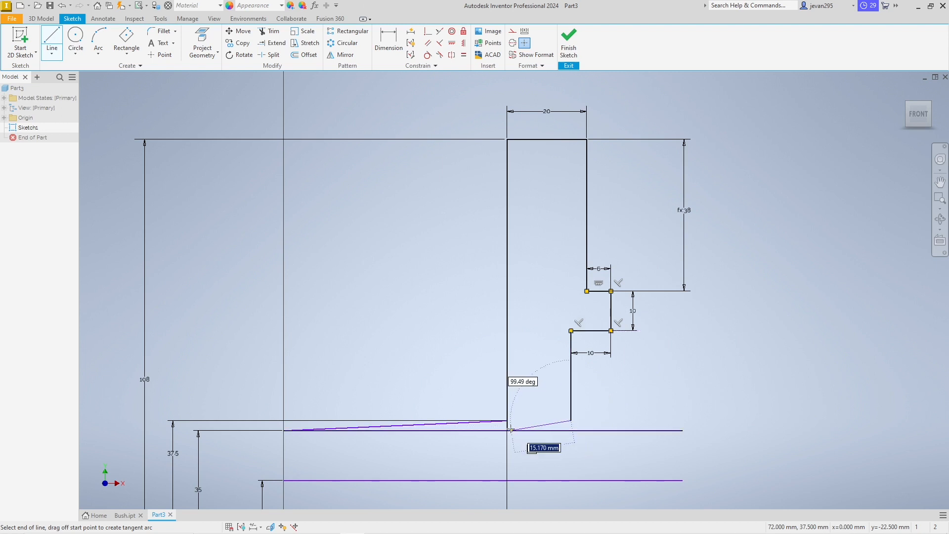
click(683, 430)
key(Escape)
- Close both ends of the hub with 12.5 mm vertical lines between the 35 mm and 22.5 mm high horizontal lines
middle_drag(745, 364, 755, 250)
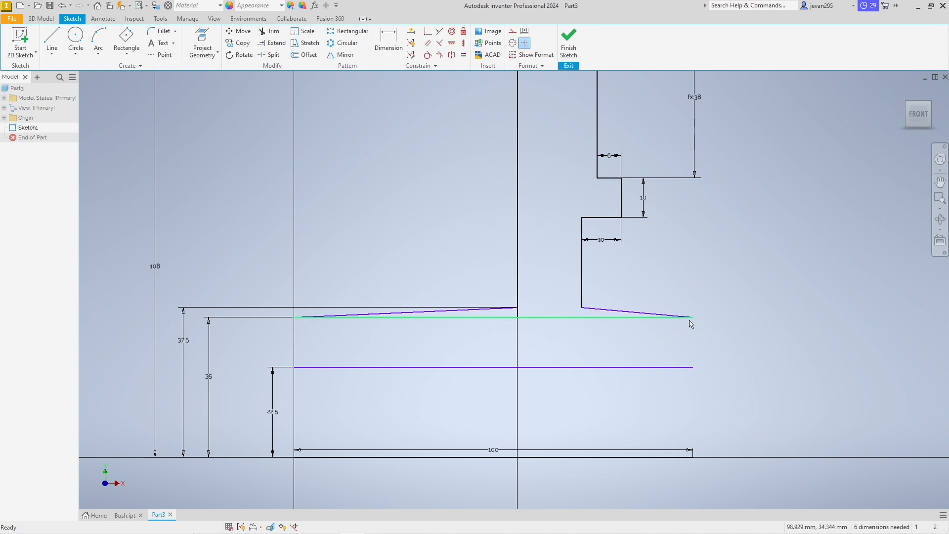
key(l)
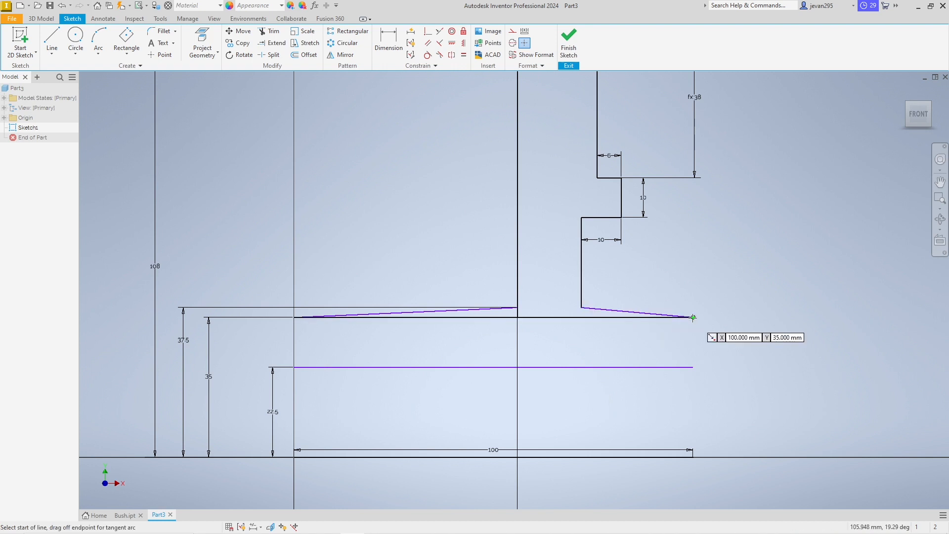
click(693, 317)
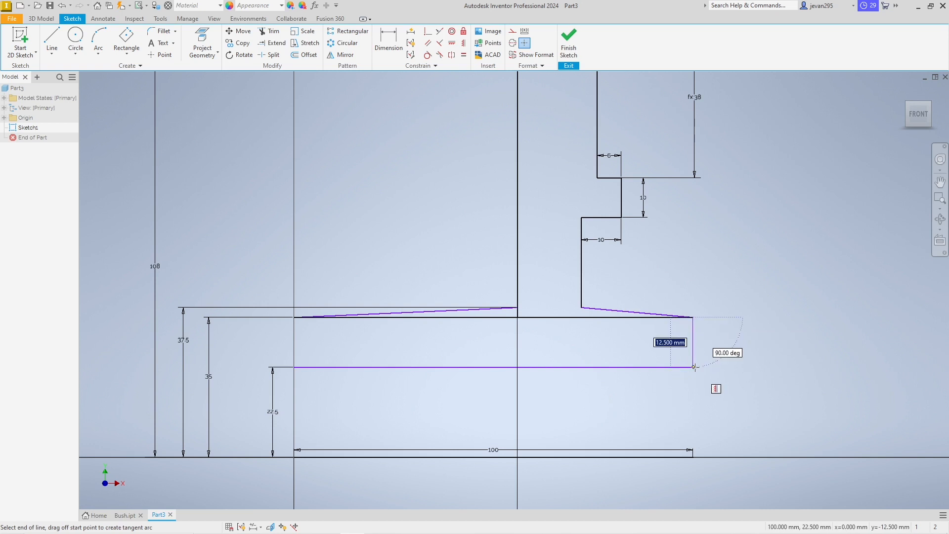
click(694, 367)
key(Escape)
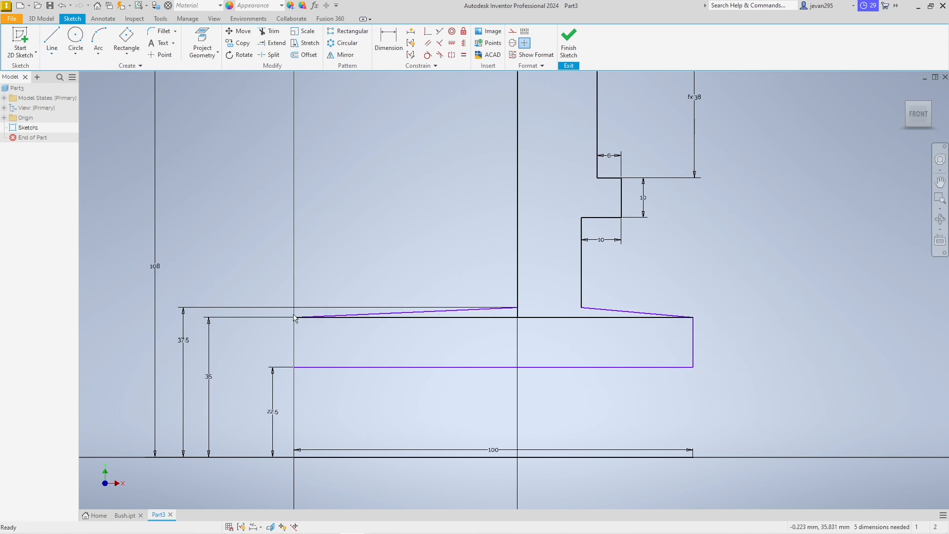
key(l)
click(294, 317)
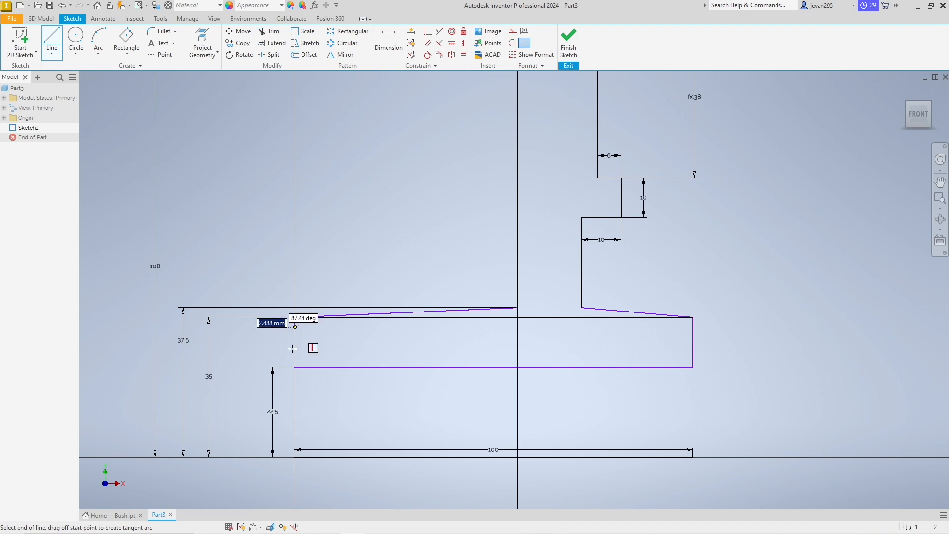
click(294, 366)
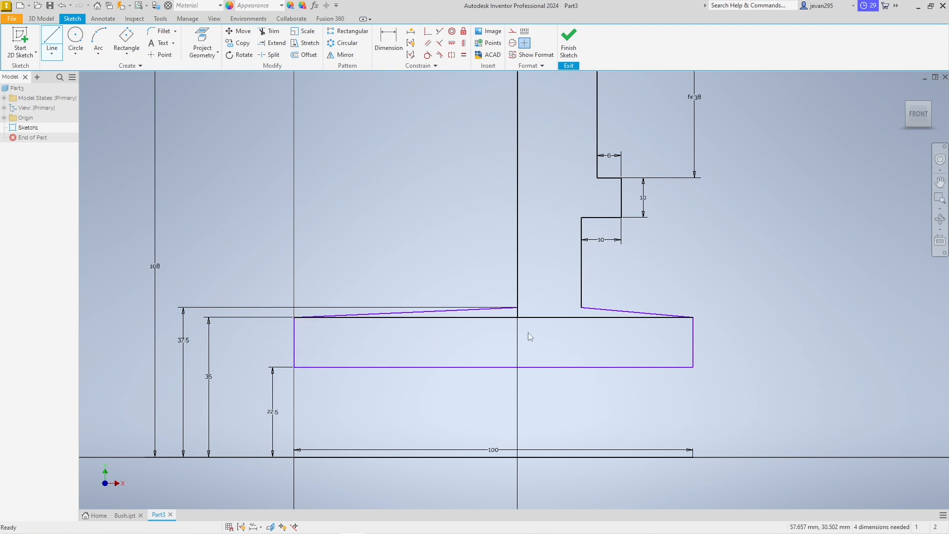
key(Escape)
- Trim away the horizontal line at 35 mm height and the short vertical stub below the hub taper to leave one closed profile
scroll(524, 321, down, 5)
scroll(517, 319, up, 6)
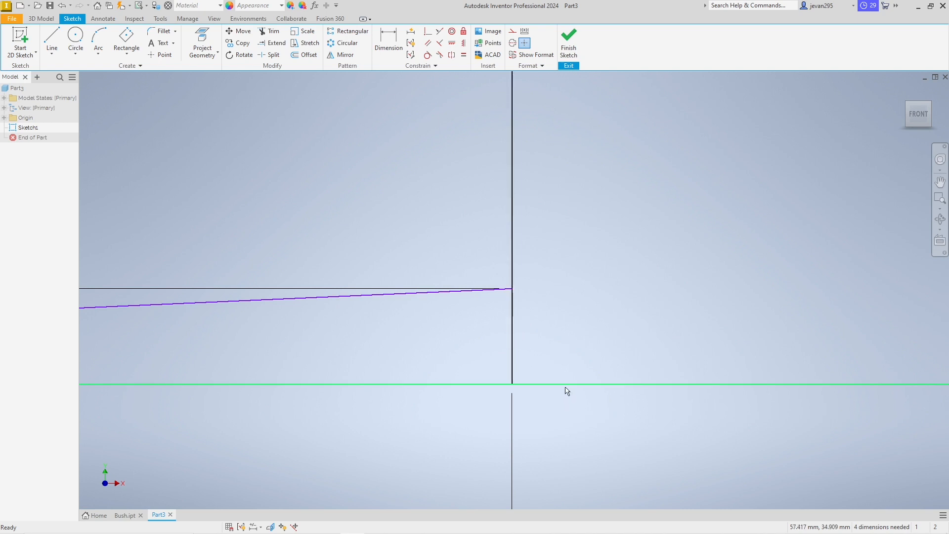
scroll(566, 390, down, 3)
scroll(566, 390, down, 2)
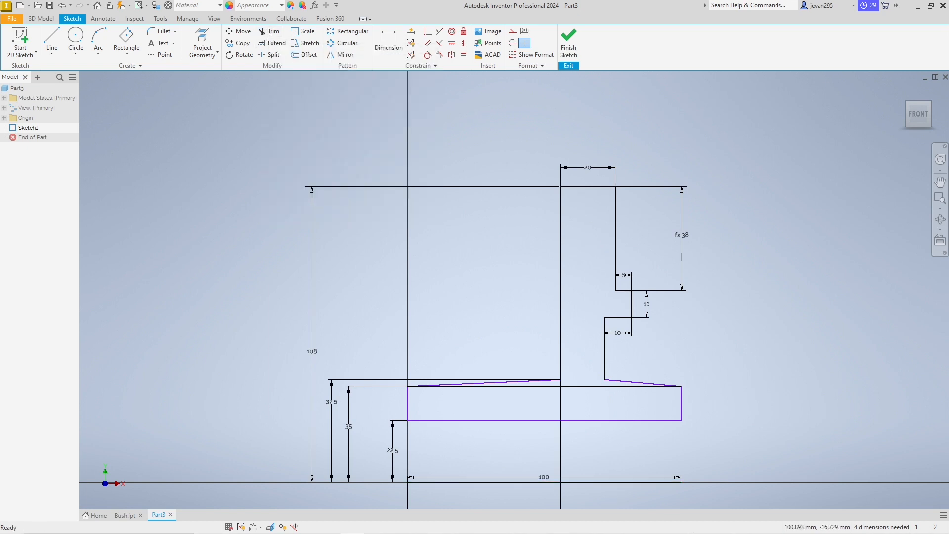
key(x)
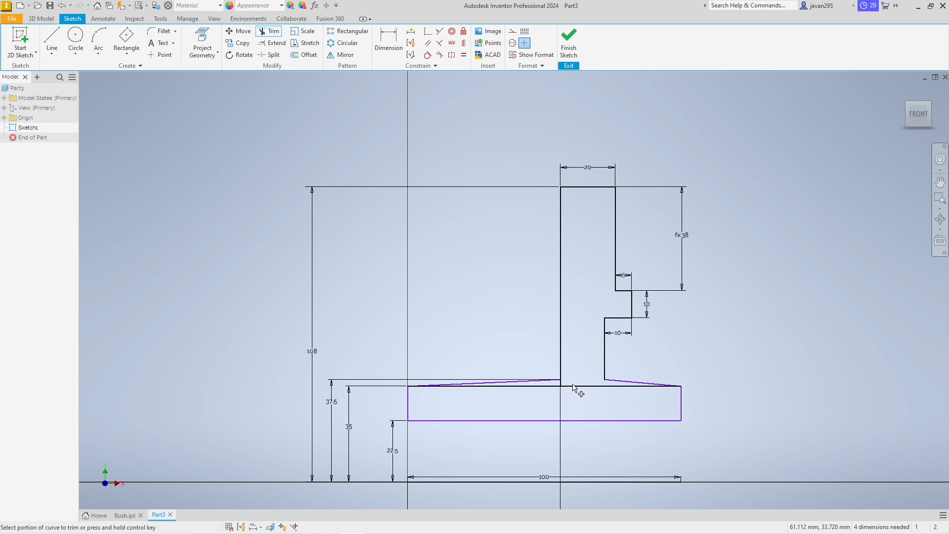
scroll(573, 395, up, 4)
scroll(562, 386, down, 5)
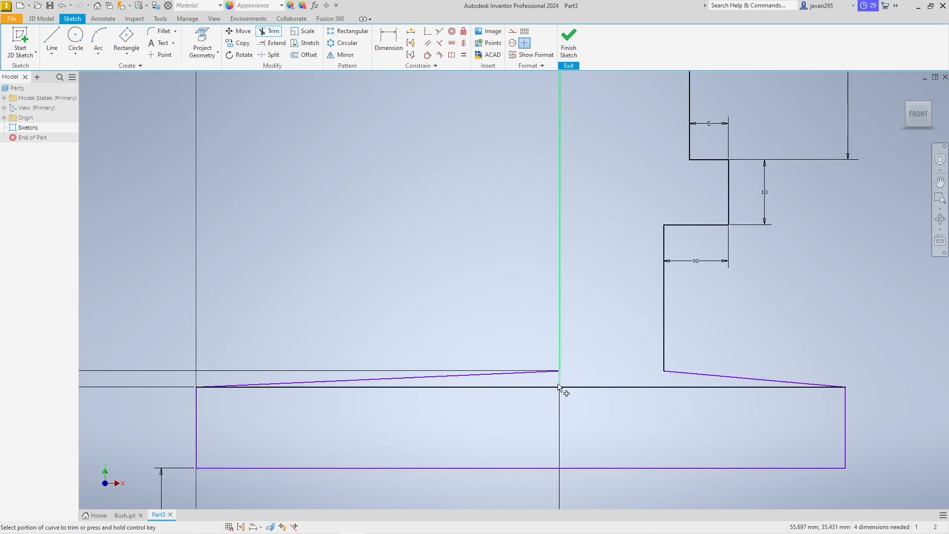
click(585, 393)
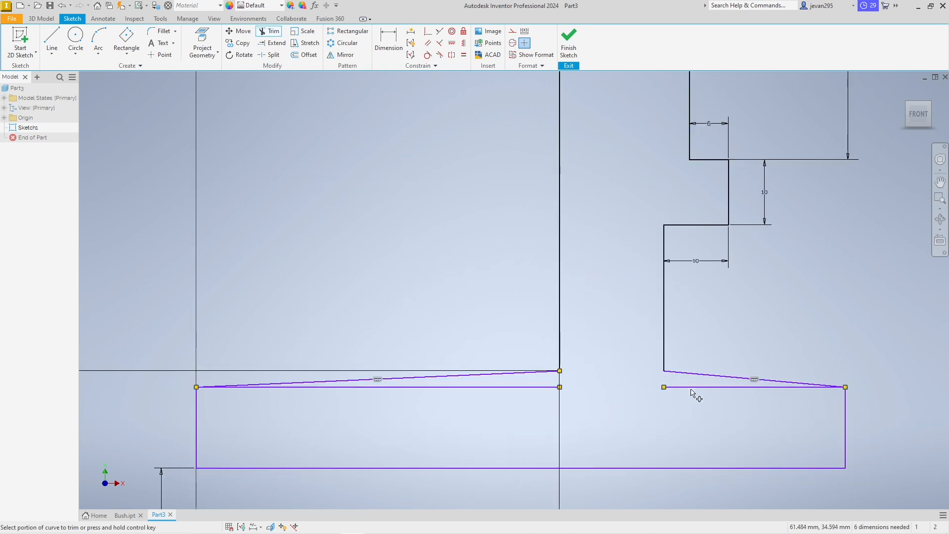
click(510, 393)
click(679, 389)
click(765, 391)
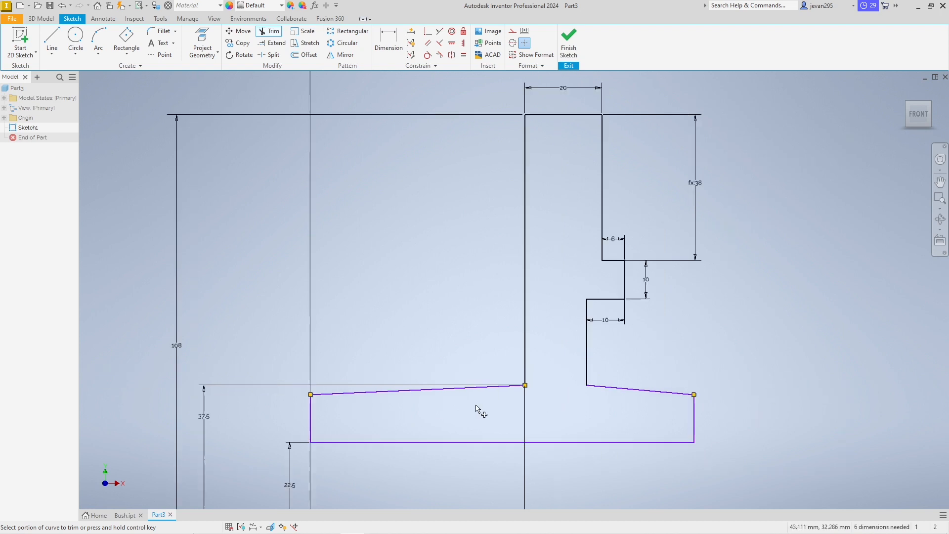
scroll(476, 406, down, 5)
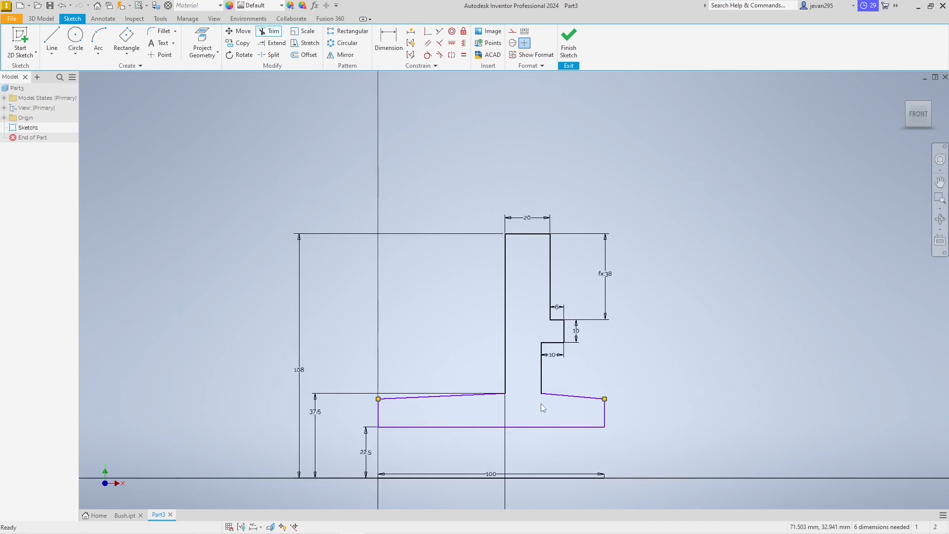
key(Escape)
- Finish the sketch and compare the profile with the housing's section view on the PDF drawing
click(568, 49)
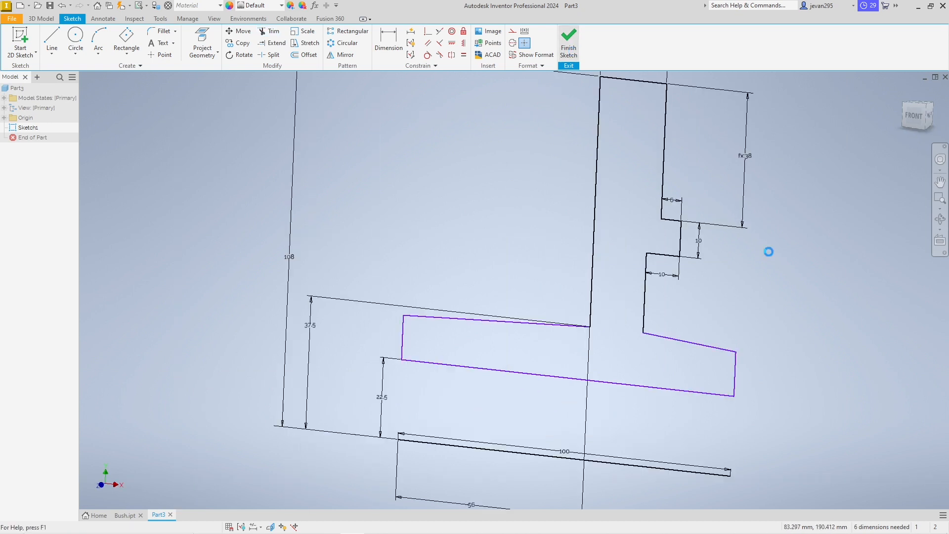
scroll(764, 269, down, 3)
scroll(764, 270, up, 3)
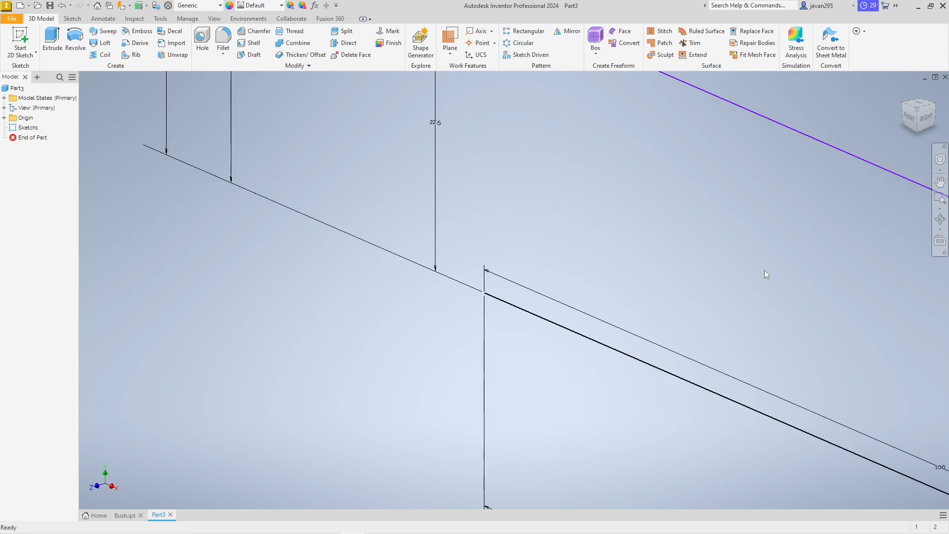
scroll(765, 270, down, 7)
middle_drag(697, 321, 552, 409)
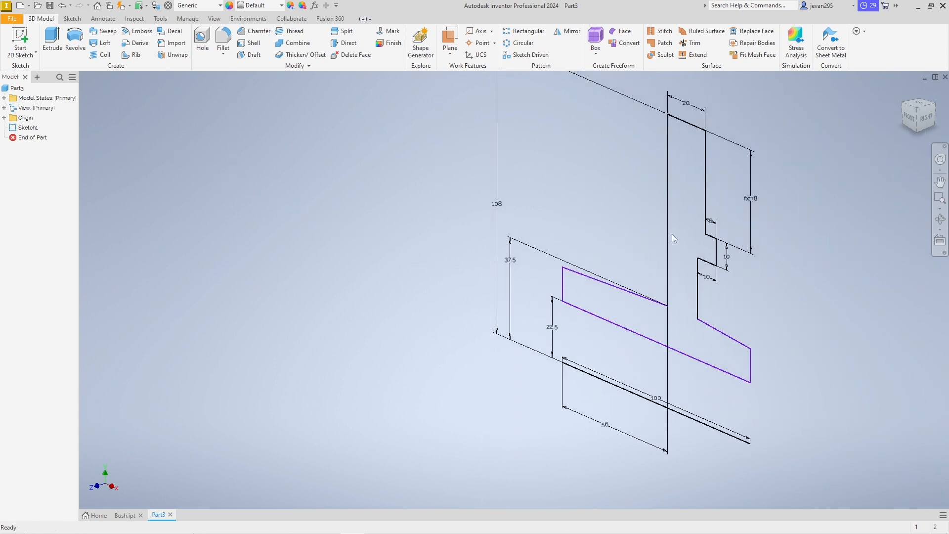
key(alt+Tab)
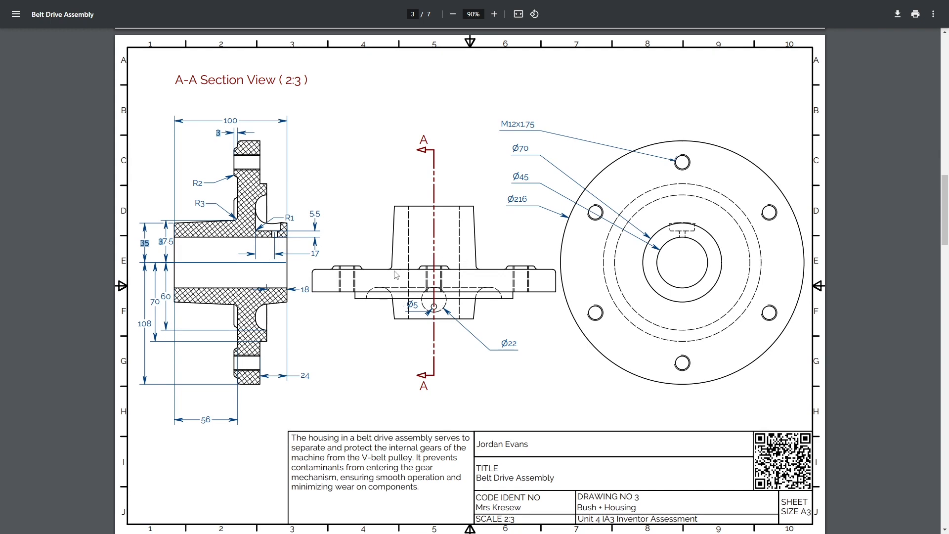
key(alt+Tab)
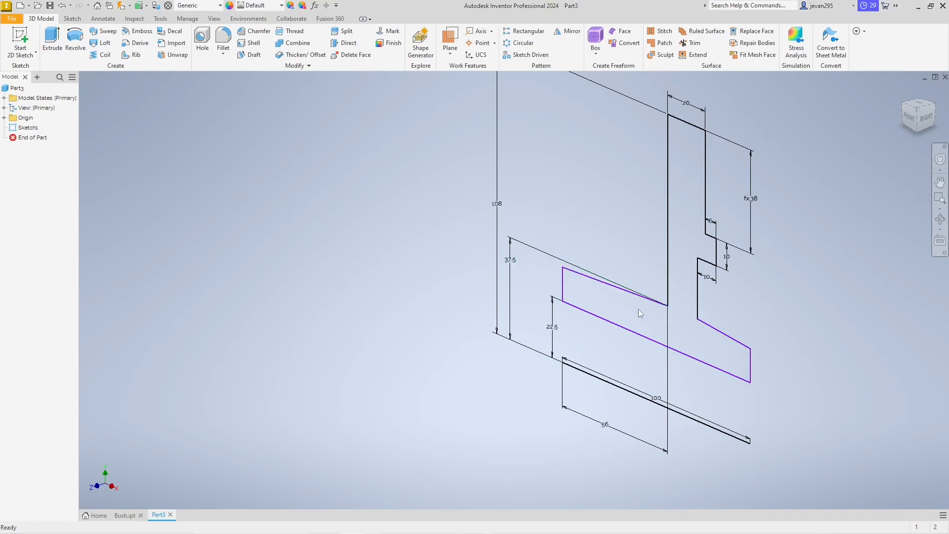
- Revolve the closed profile a full 360 degrees about the 100 mm base line
key(r)
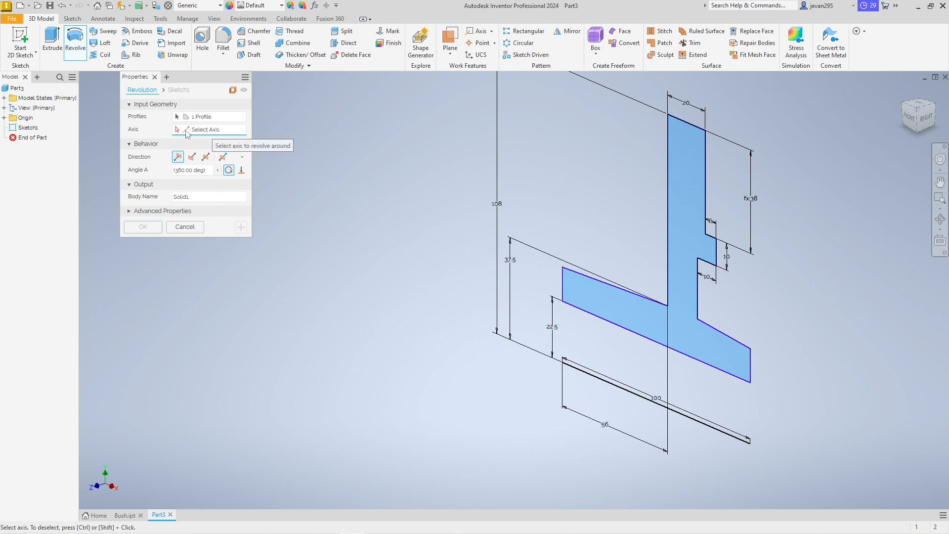
click(646, 398)
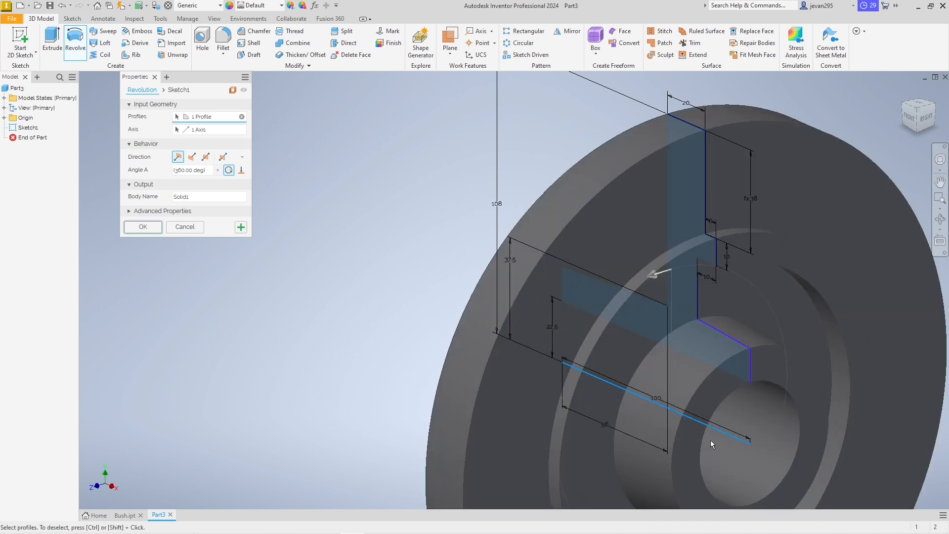
drag(204, 170, 171, 173)
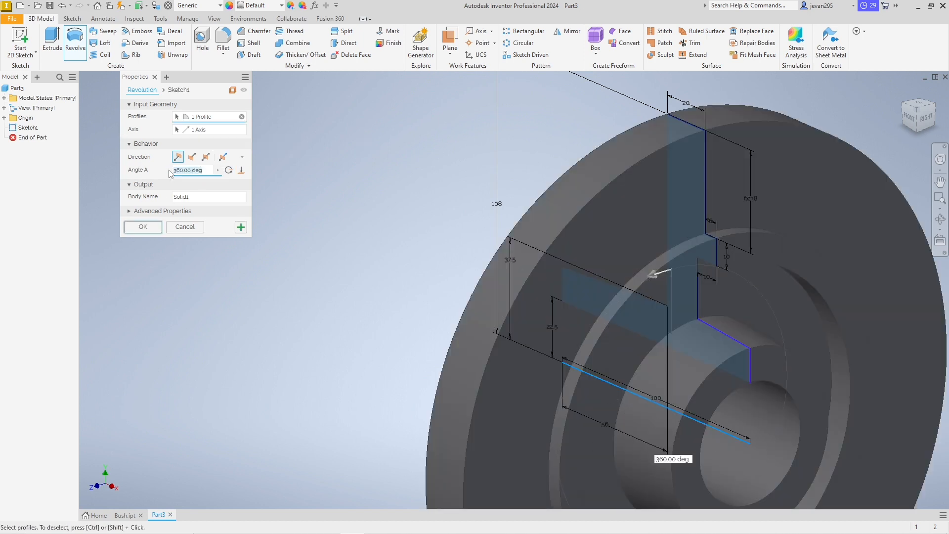
click(151, 223)
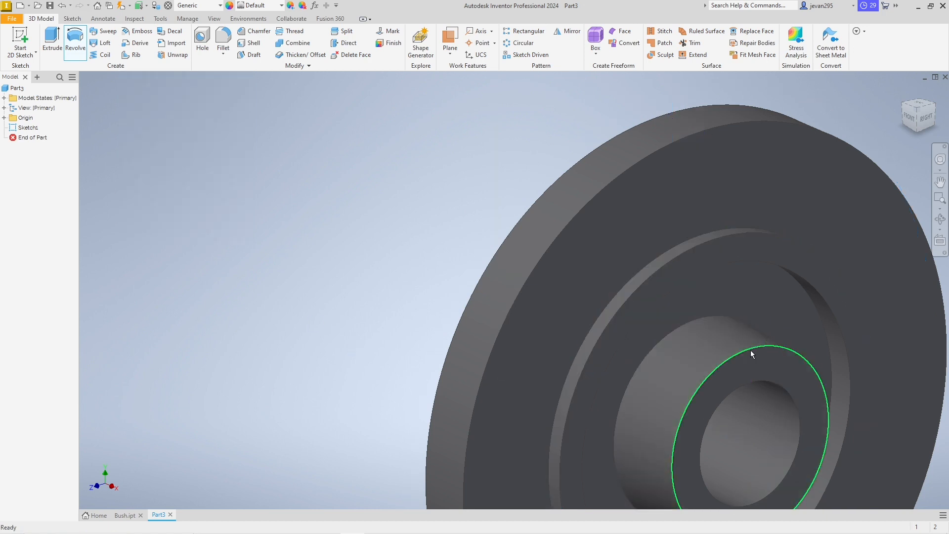
- Change the visual style to light shading with model edges and inspect both sides of the revolved housing
middle_drag(626, 307, 475, 284)
scroll(534, 215, down, 3)
scroll(534, 215, up, 5)
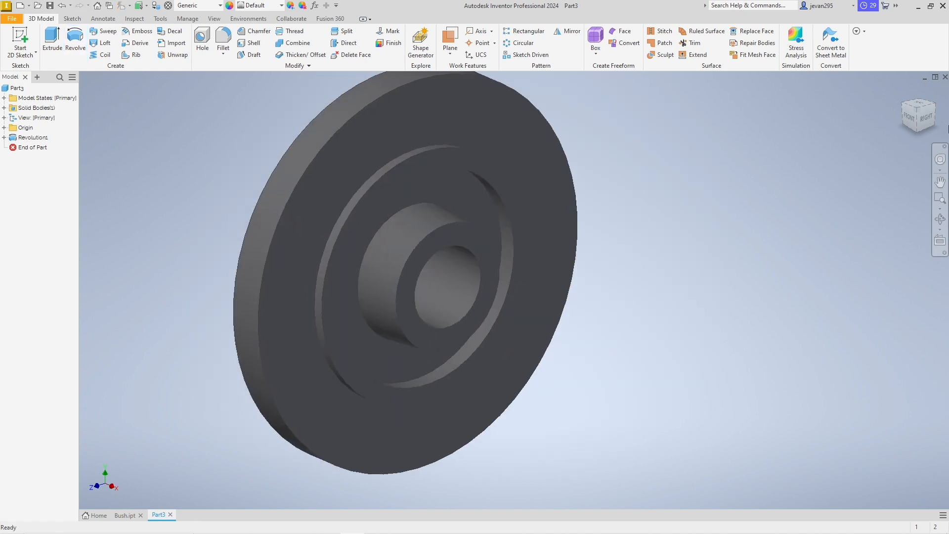
click(916, 118)
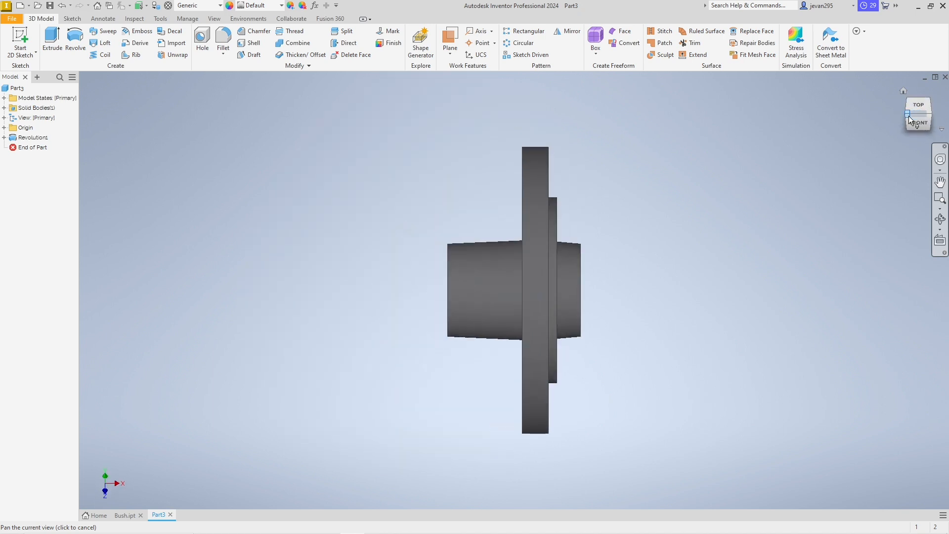
click(909, 116)
click(214, 19)
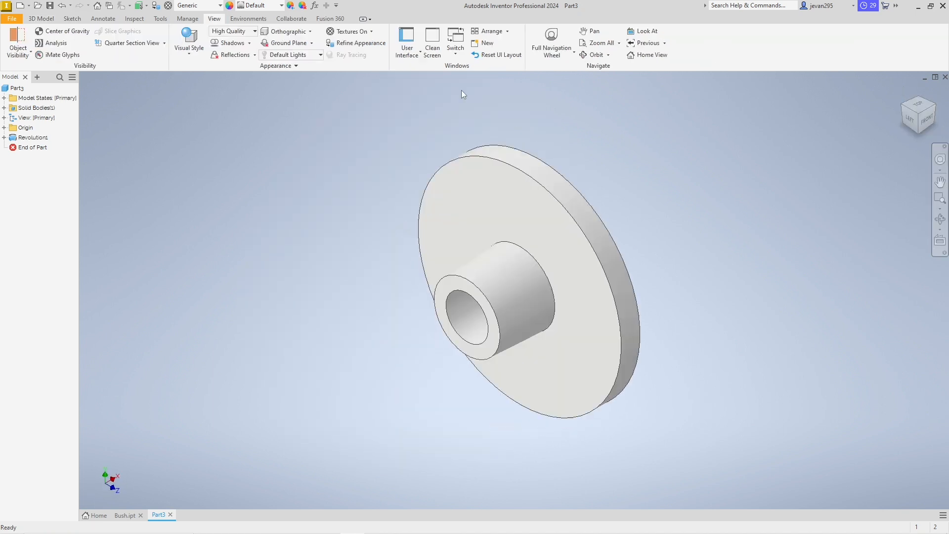
click(934, 107)
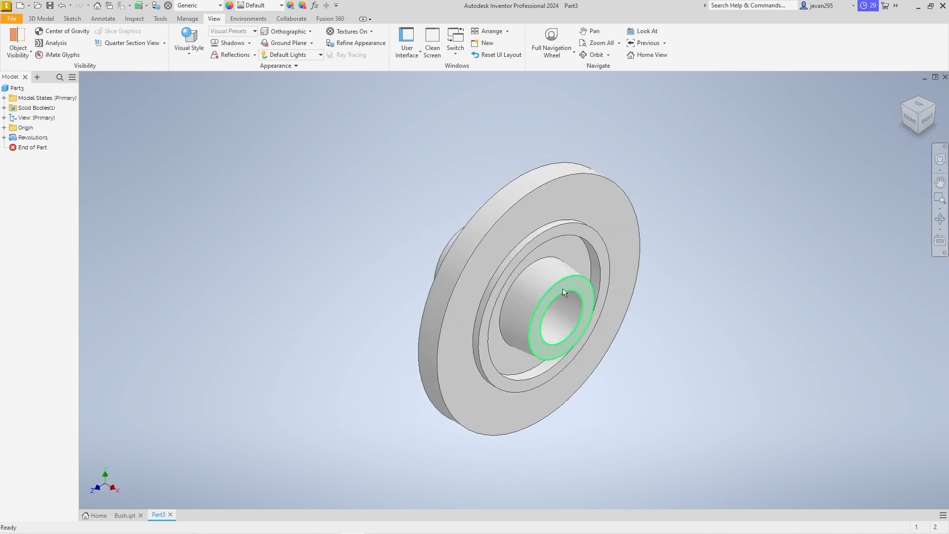
scroll(567, 287, down, 3)
mouse_move(669, 302)
shift+middle_down()
mouse_move(628, 257)
mouse_move(612, 212)
mouse_move(592, 234)
mouse_move(583, 218)
mouse_move(618, 258)
mouse_move(716, 224)
shift+middle_up()
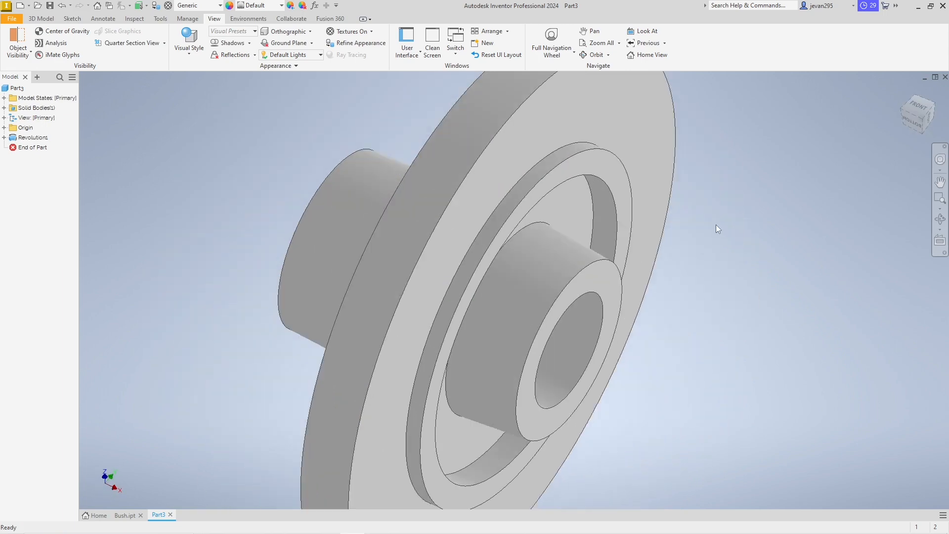
- Examine the housing's fillet radii and bolt details on the PDF drawing and the reference photo
key(alt+Tab)
key(alt+Tab)
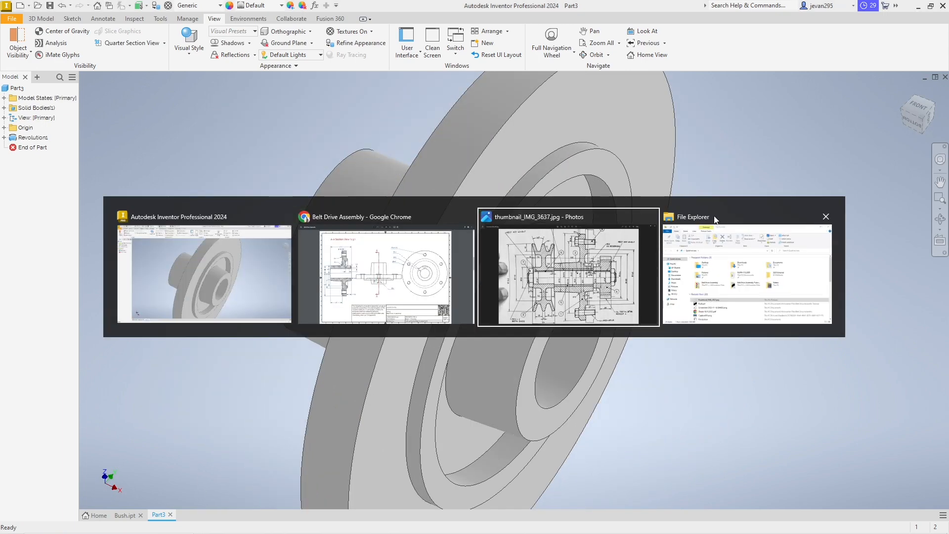
key(alt+Tab)
key(alt+Tab)
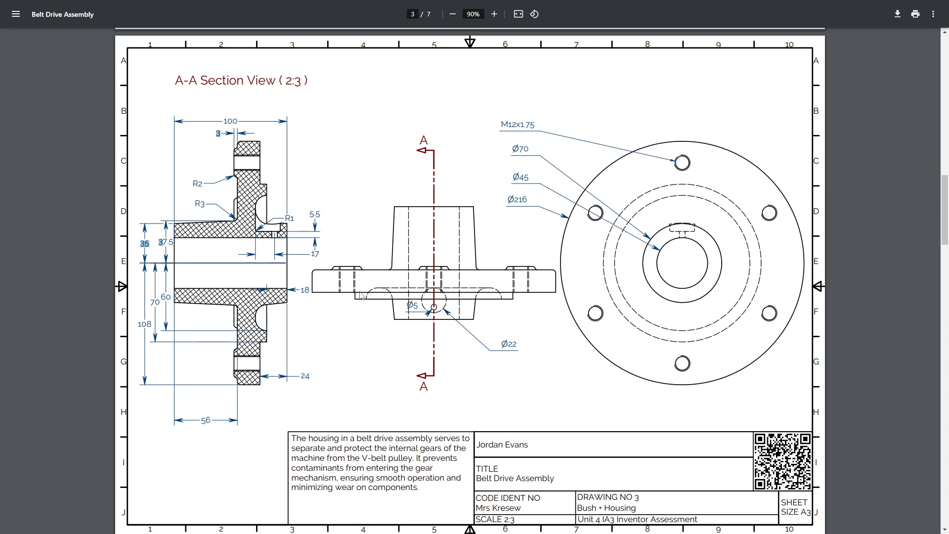
key(alt+Tab)
key(alt+Tab)
key(alt+Tab)
key(alt+Tab)
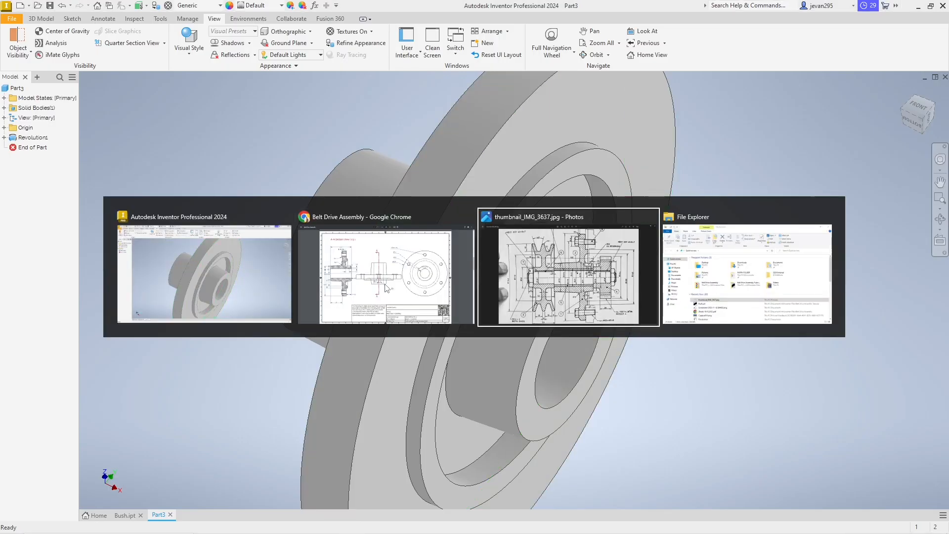
scroll(523, 102, down, 4)
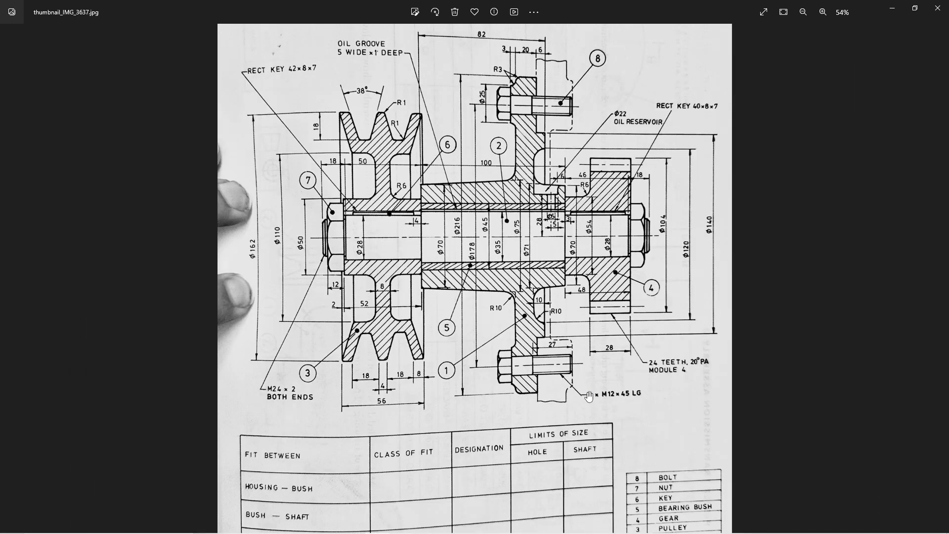
scroll(587, 401, up, 2)
drag(578, 413, 578, 454)
key(alt+Tab)
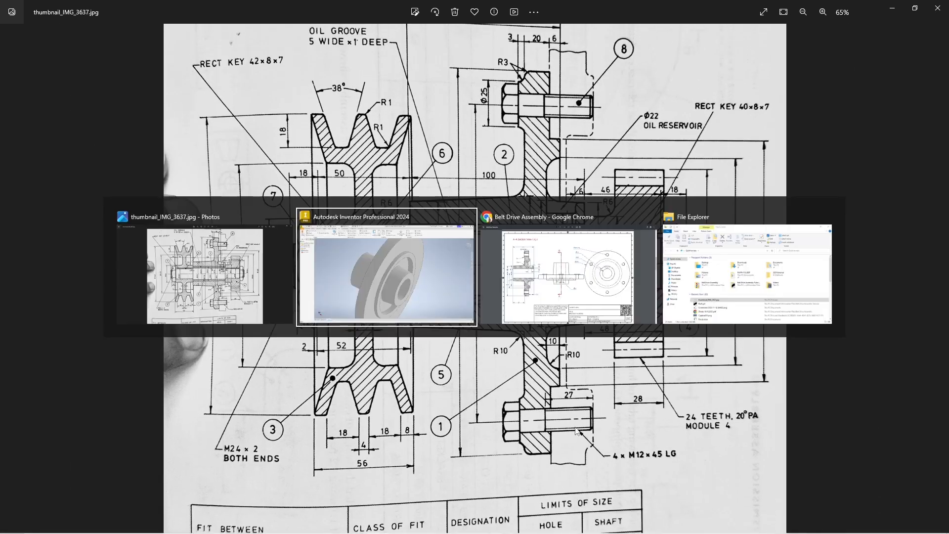
- Examine the housing's bolt hole layout on the PDF drawing and return to the part in Inventor
key(alt+Tab)
key(alt+Tab)
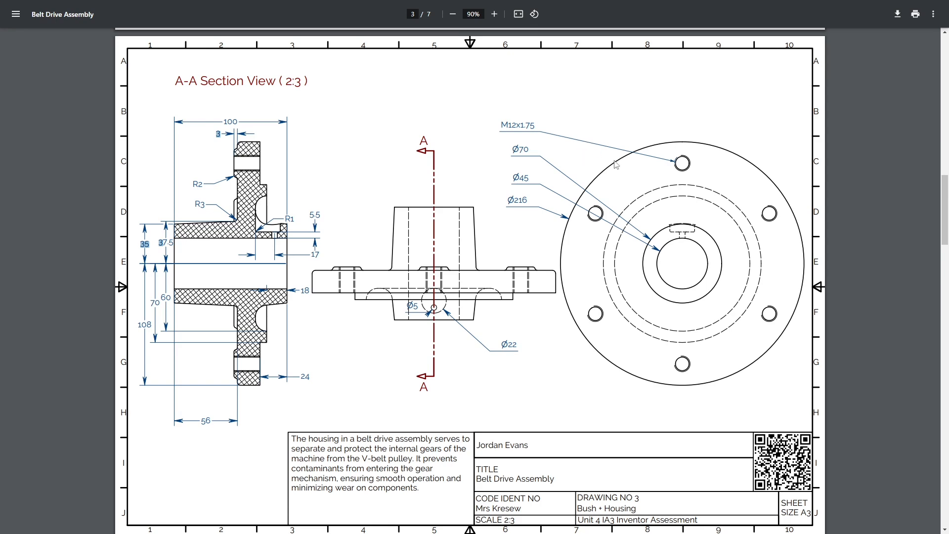
key(alt+Tab)
key(alt+Tab)
key(alt+Tab)
key(alt+Tab)
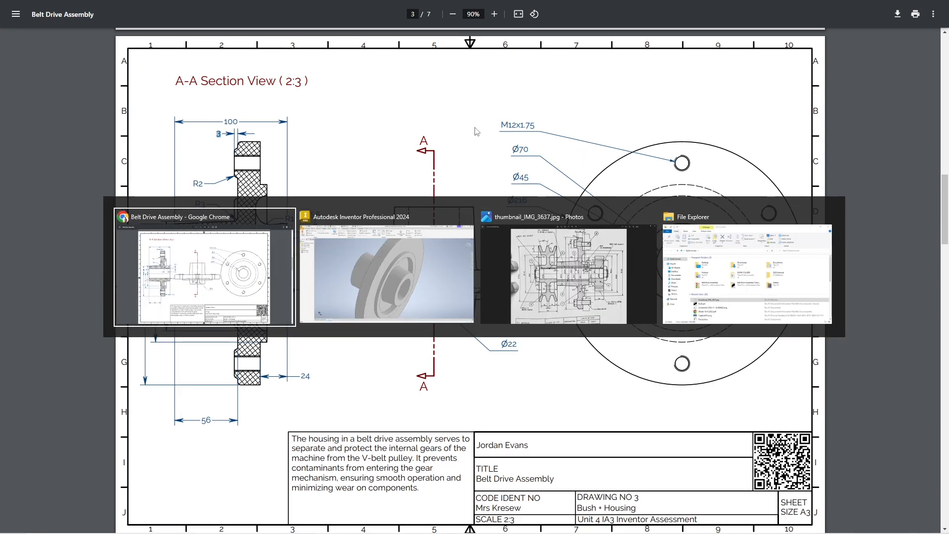
key(alt+Tab)
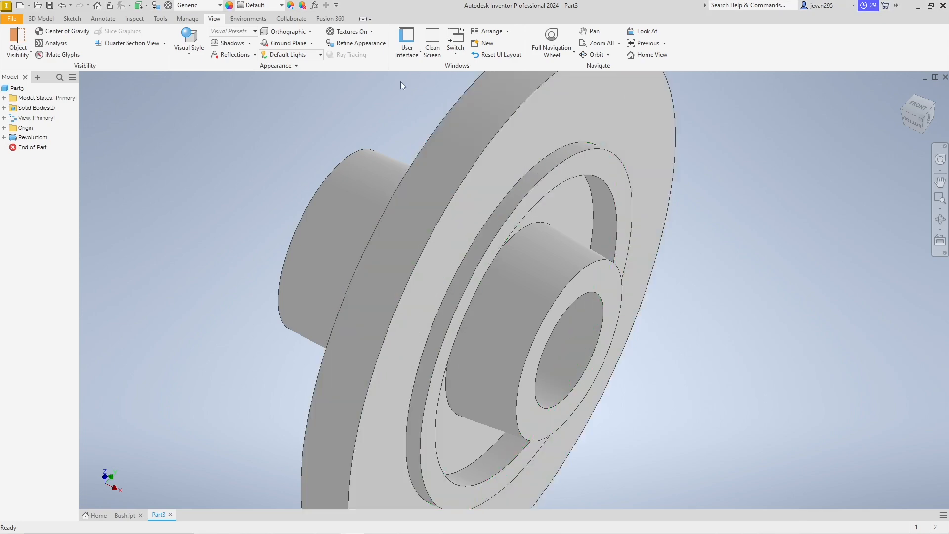
- Start a sketch on the flange face around the longer hub and draw a 12 mm circle on its vertical centreline near the rim
click(49, 19)
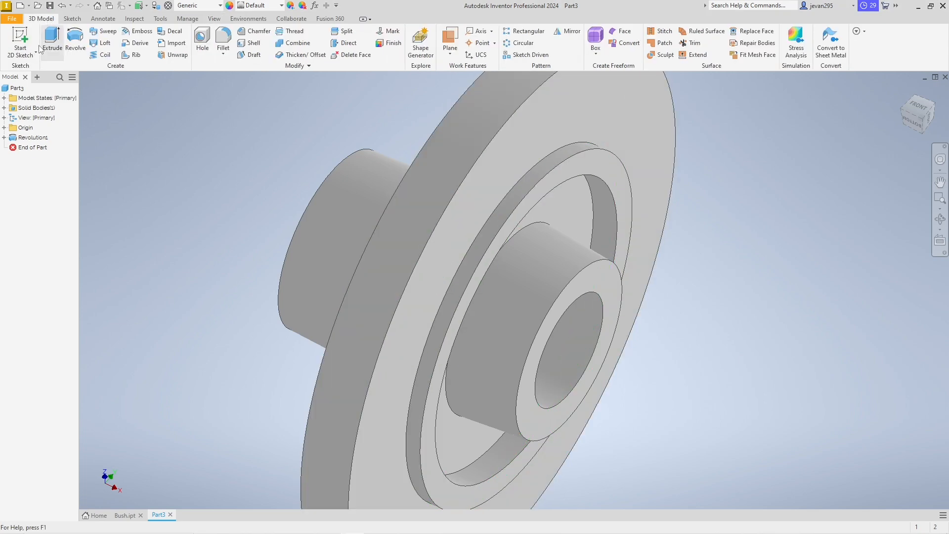
mouse_move(716, 221)
shift+middle_down()
mouse_move(774, 205)
mouse_move(877, 210)
mouse_move(907, 198)
mouse_move(880, 193)
shift+middle_up()
click(530, 125)
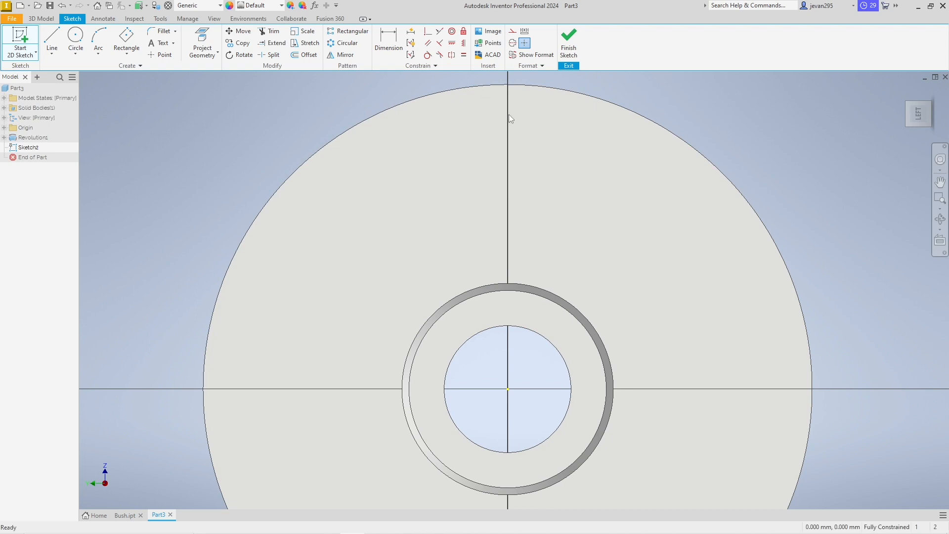
key(c)
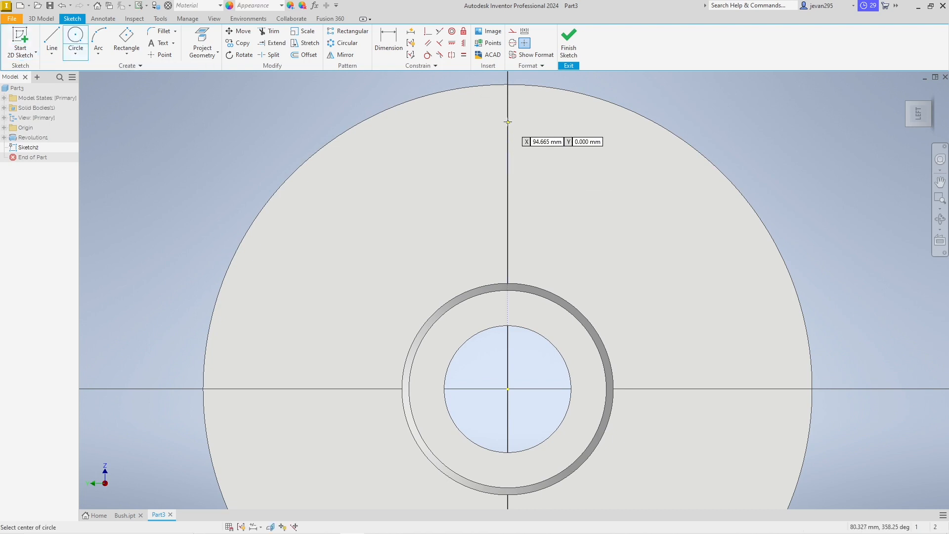
key(alt+Tab)
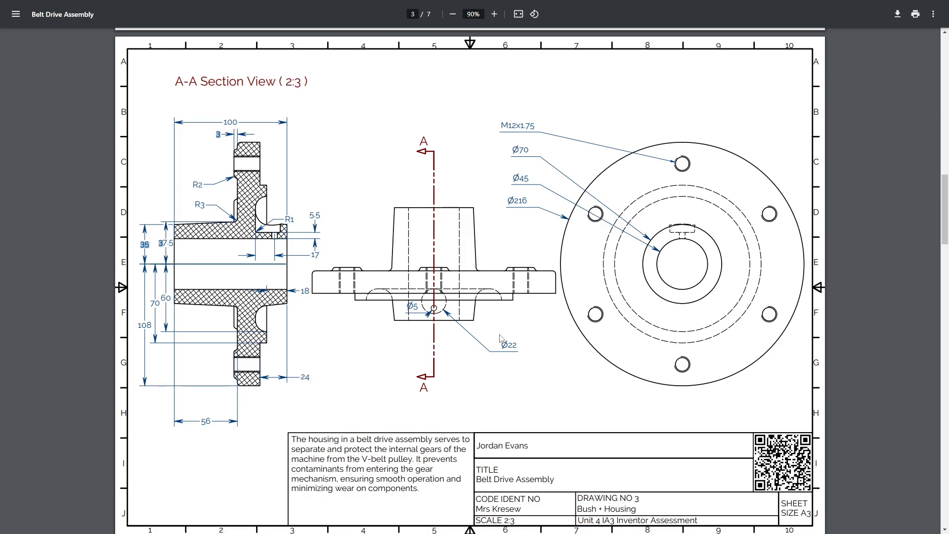
key(alt+Tab)
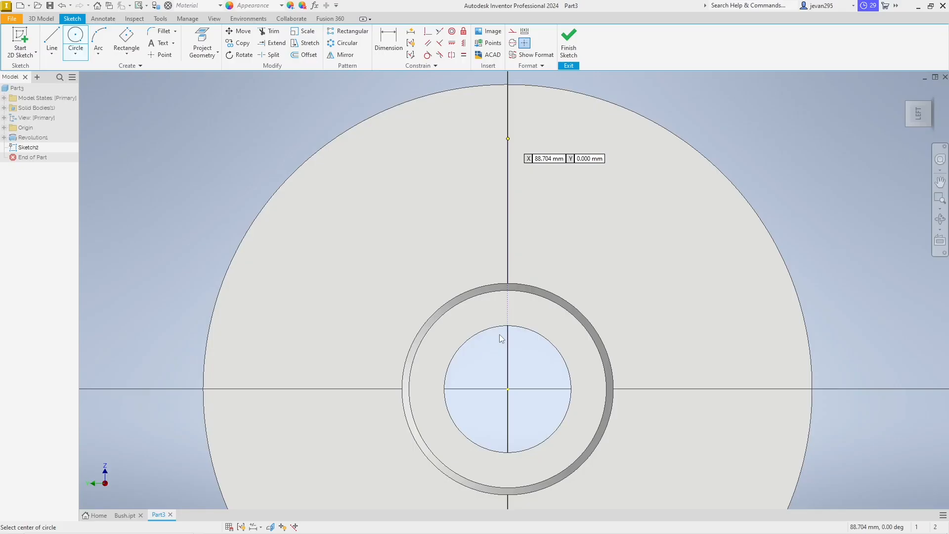
click(508, 123)
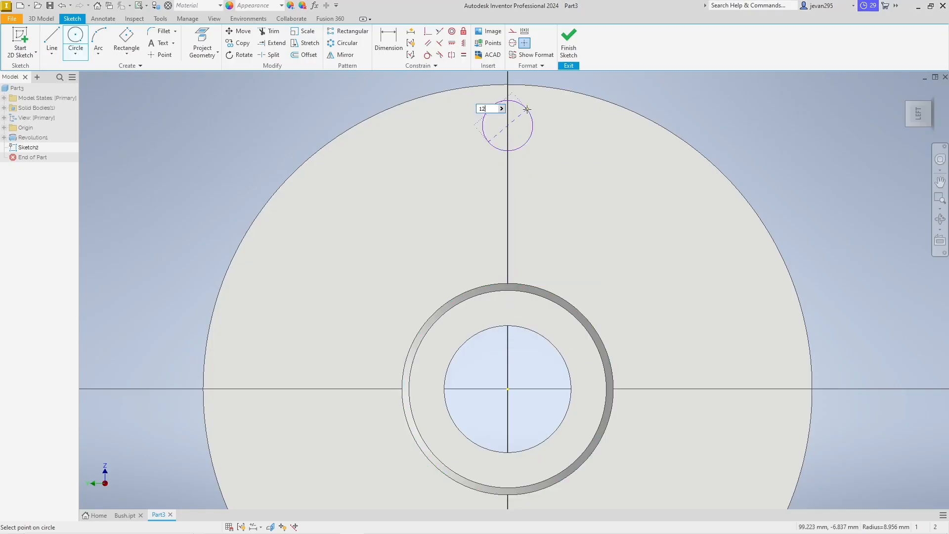
click(521, 110)
- Check the bolt boss diameter on the reference drawings and add a 25 mm circle concentric with the 12 mm circle
key(alt+Tab)
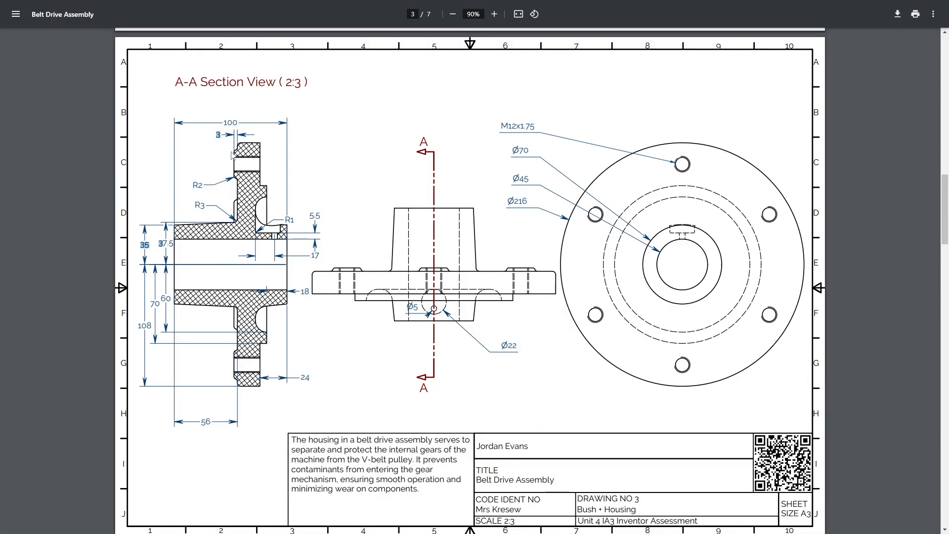
key(alt+Tab)
key(Tab)
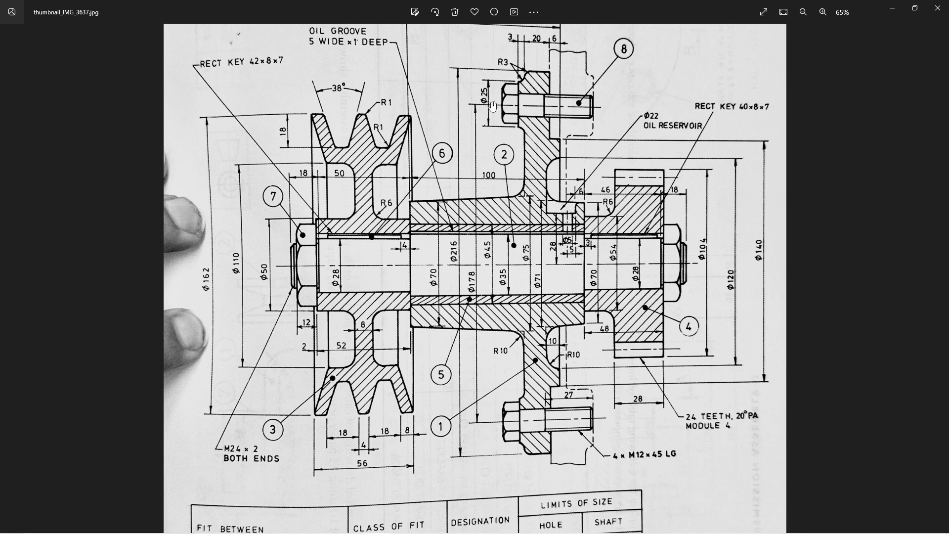
key(alt+Tab)
key(alt+Tab)
key(alt+Tab)
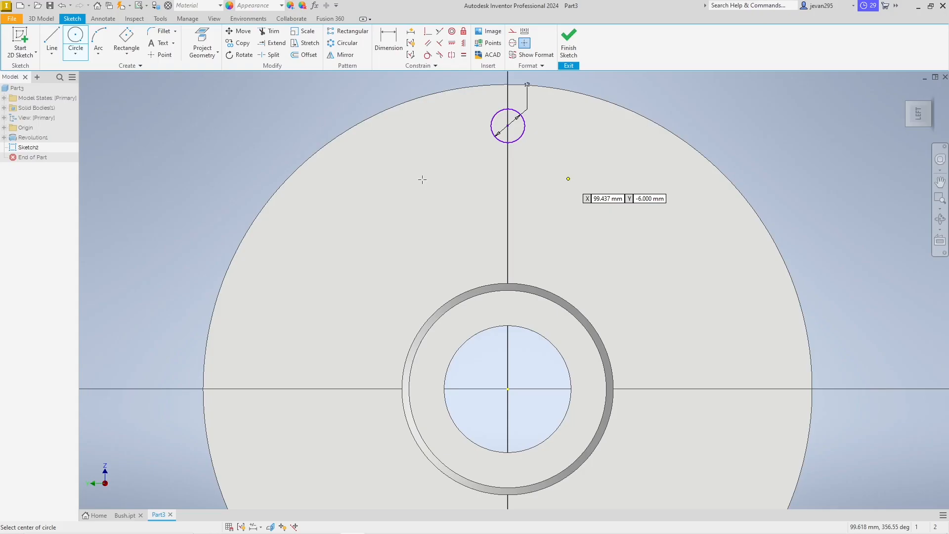
click(507, 125)
text(25)
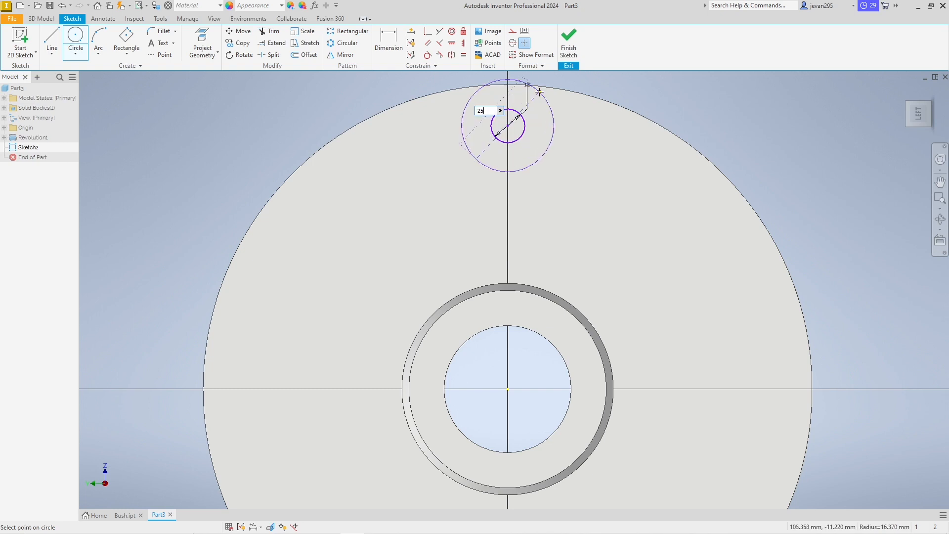
key(Return)
key(Escape)
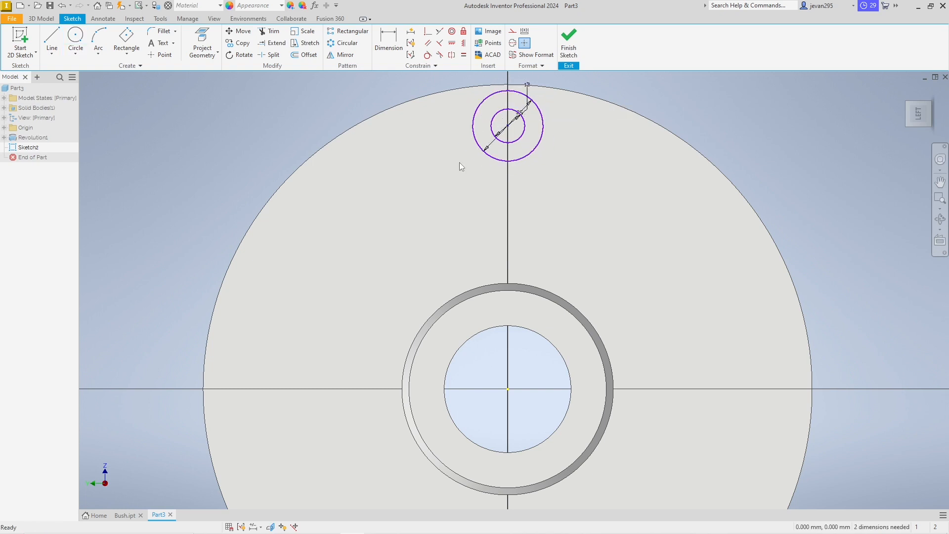
- Look up the bolt circle diameter on the reference drawings and dimension the circles' centre 178/2 mm from the flange centre
key(alt+Tab)
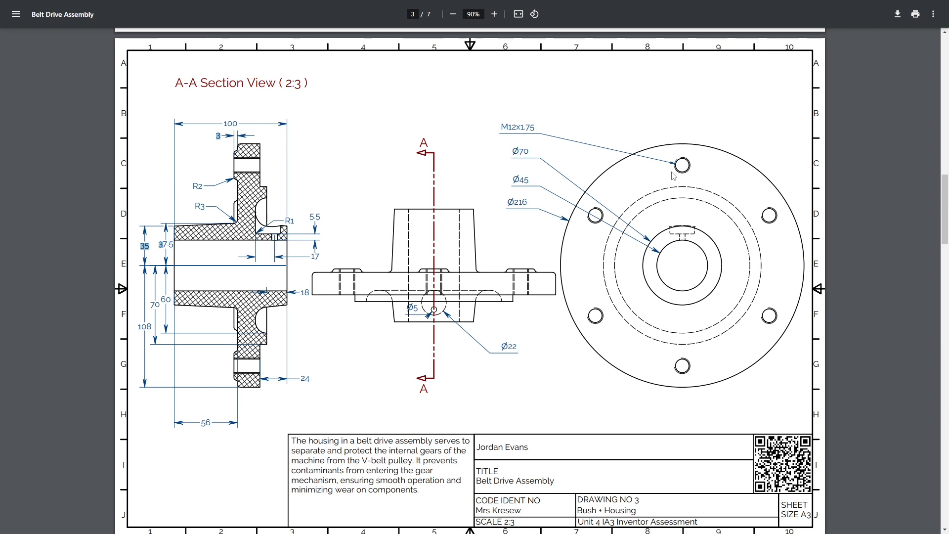
key(alt+Tab)
key(alt+Tab)
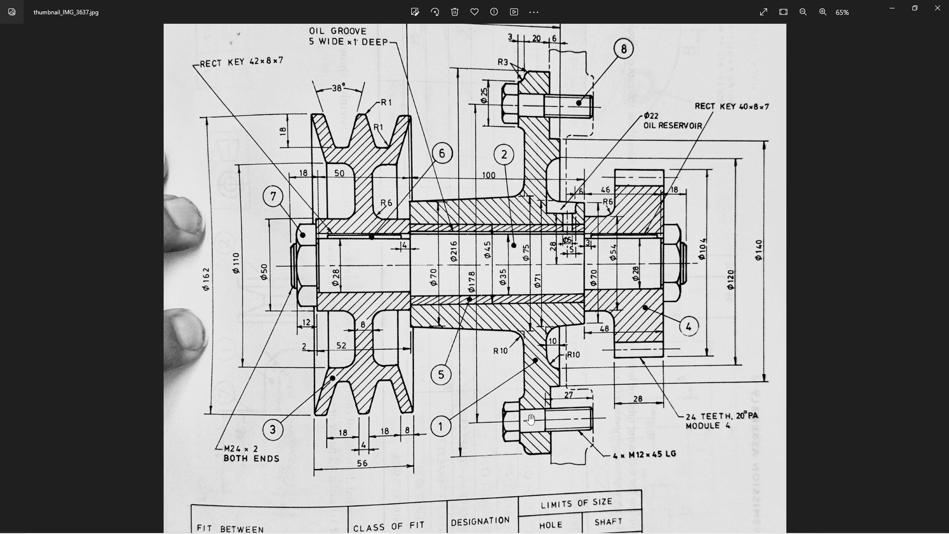
key(alt+Tab)
key(alt+Tab)
key(alt+Tab)
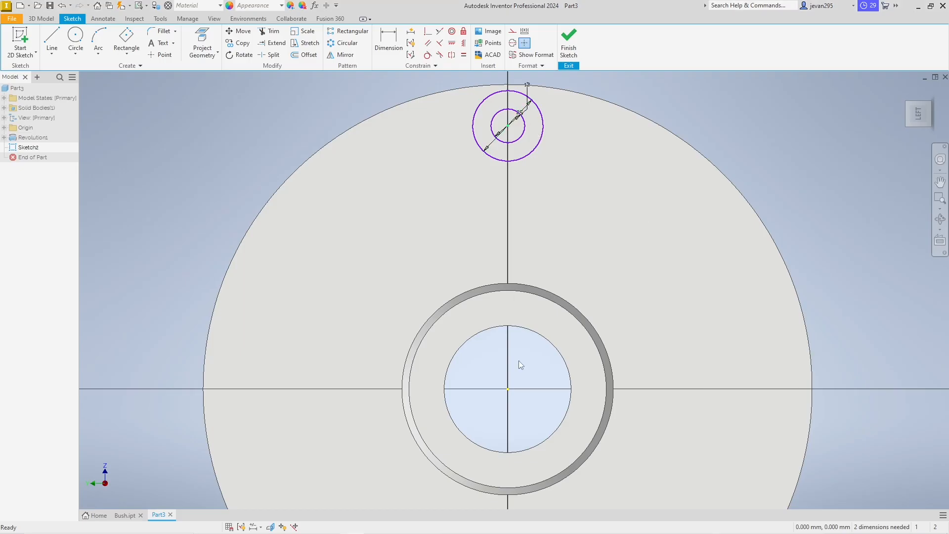
click(389, 40)
click(508, 389)
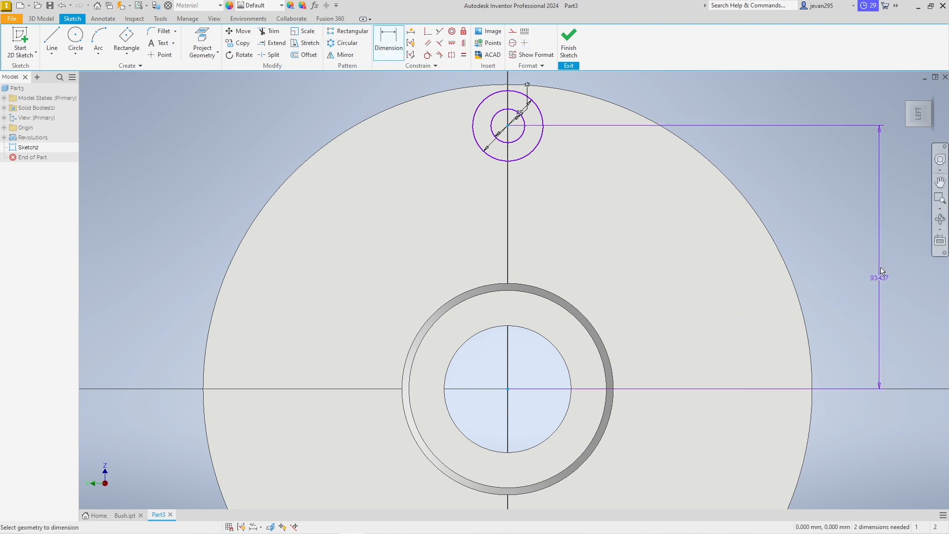
click(879, 266)
text(178)
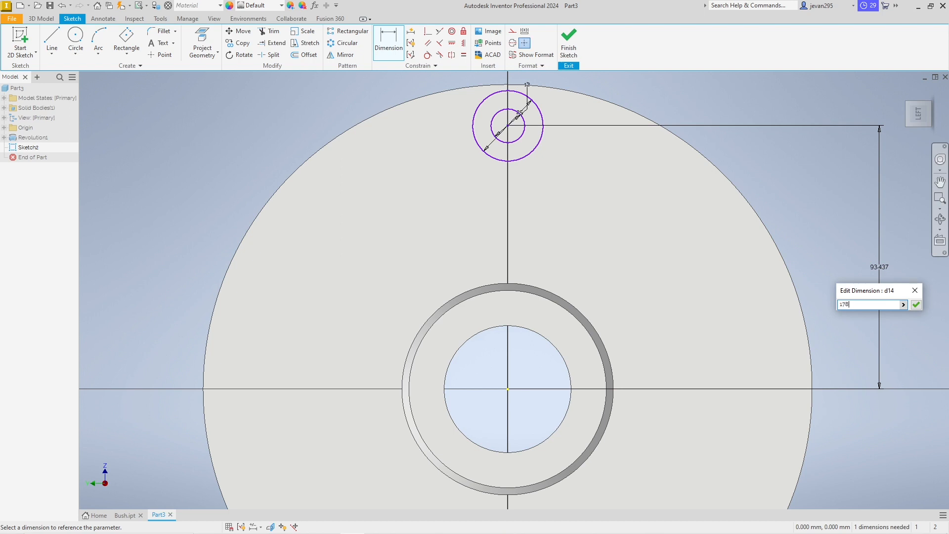
text(/2)
key(Return)
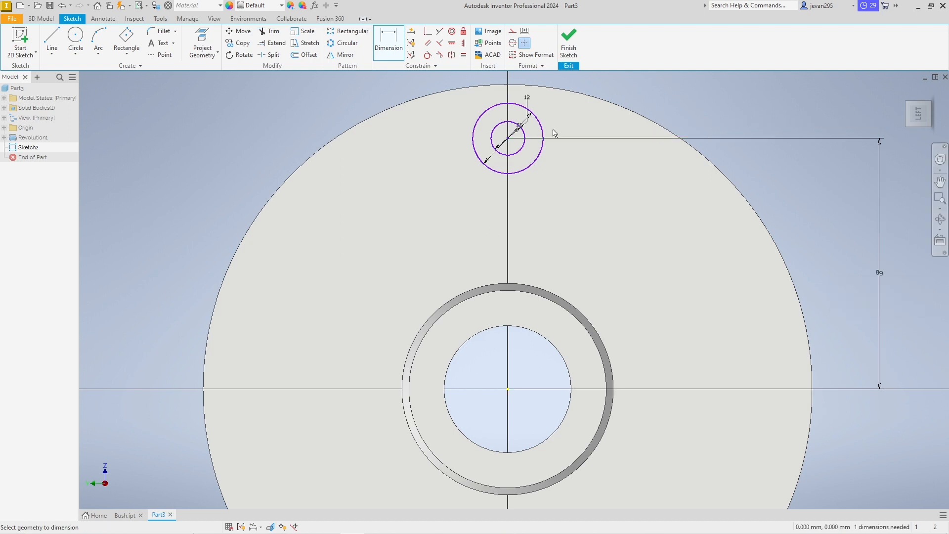
- Check the boss height on the PDF drawing and extrude the ring between the two circles 3 mm outward from the flange
key(F6)
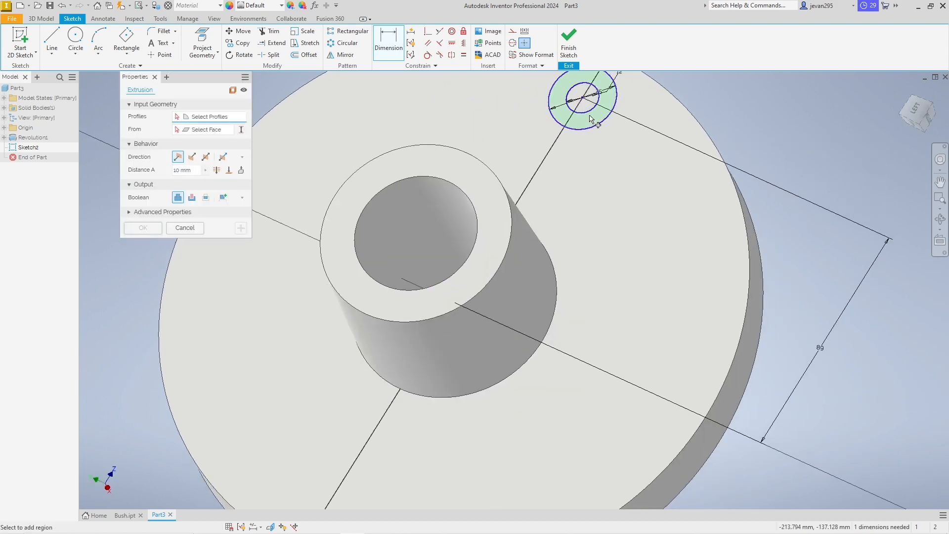
click(591, 118)
key(alt+Tab)
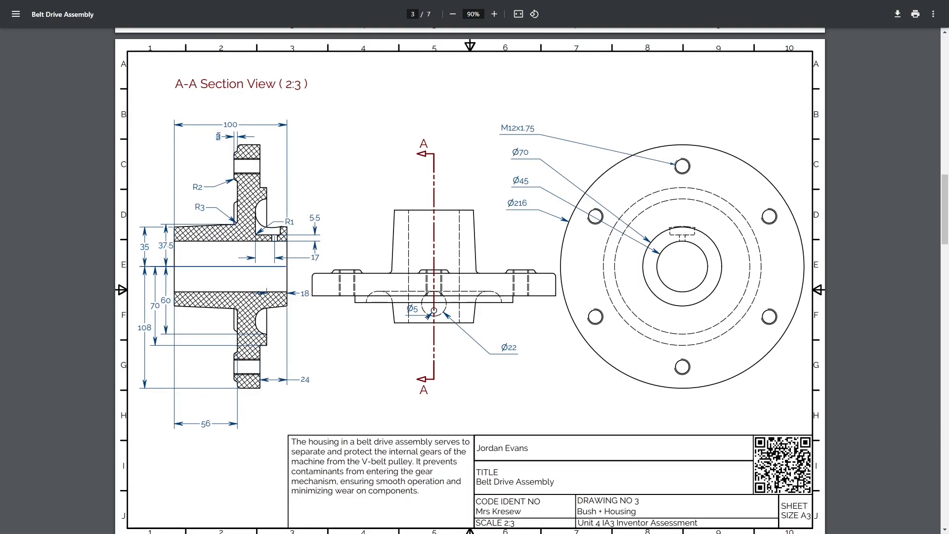
key(alt+Tab)
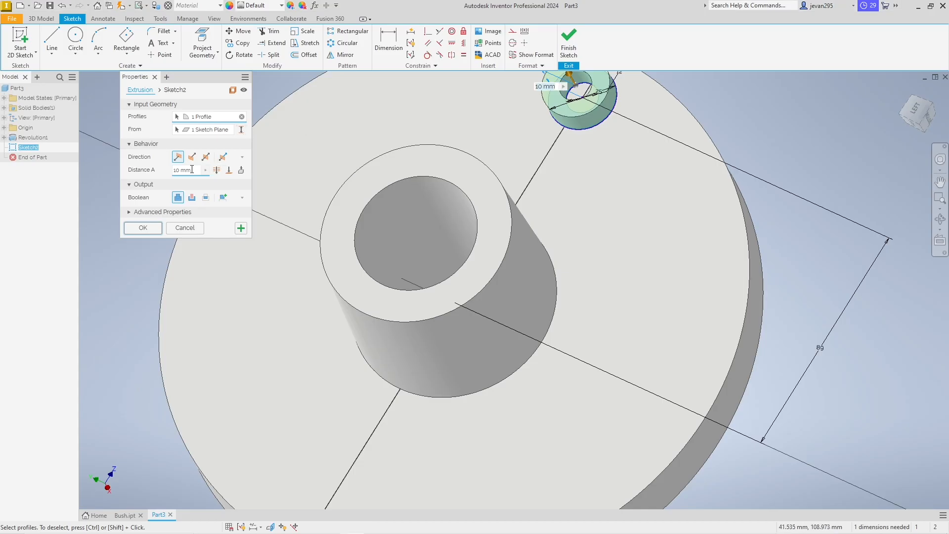
double_click(192, 169)
text(3)
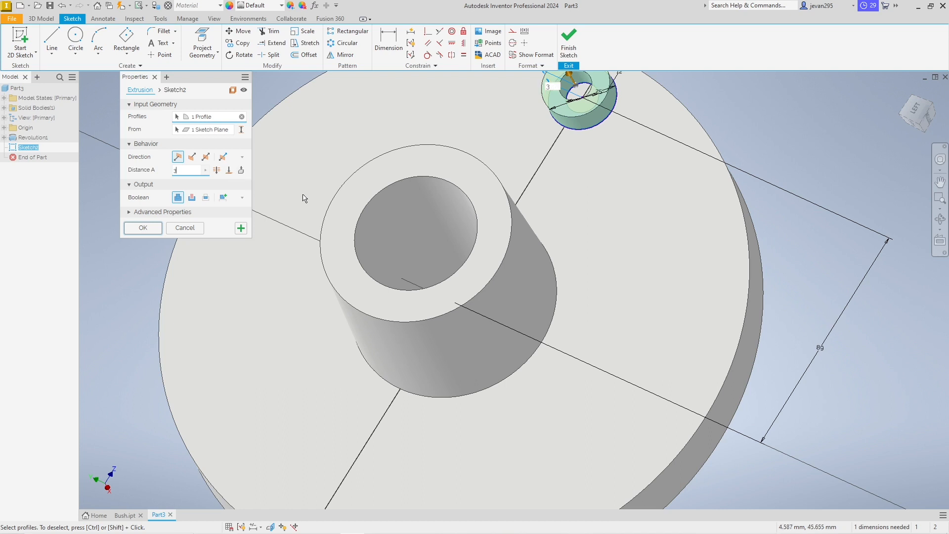
click(143, 227)
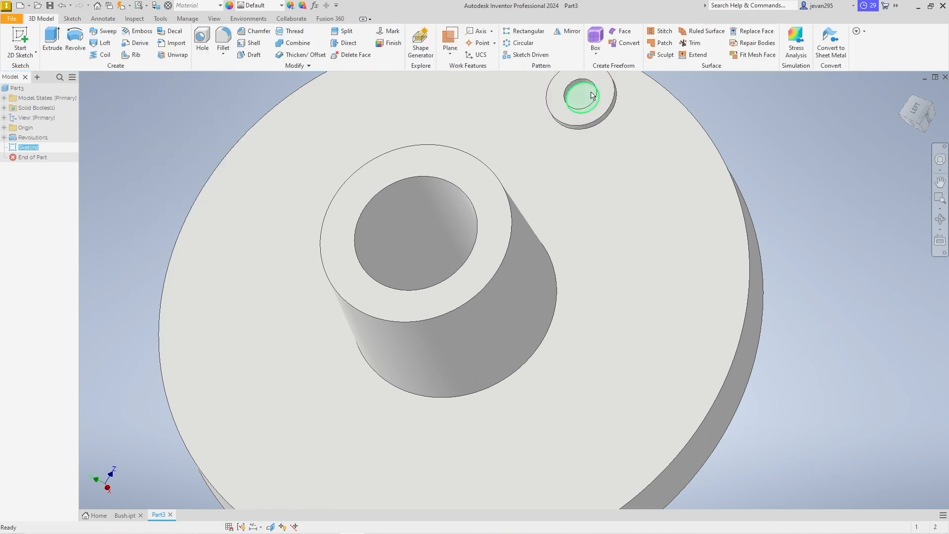
- Start a new sketch on the flange face inside the boss opening and draw a concentric 12 mm circle
scroll(593, 95, up, 3)
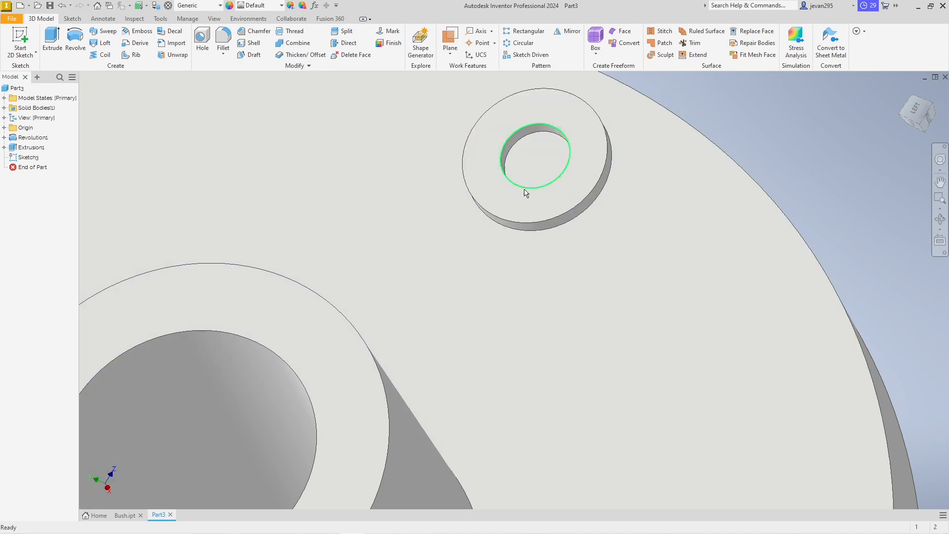
click(21, 44)
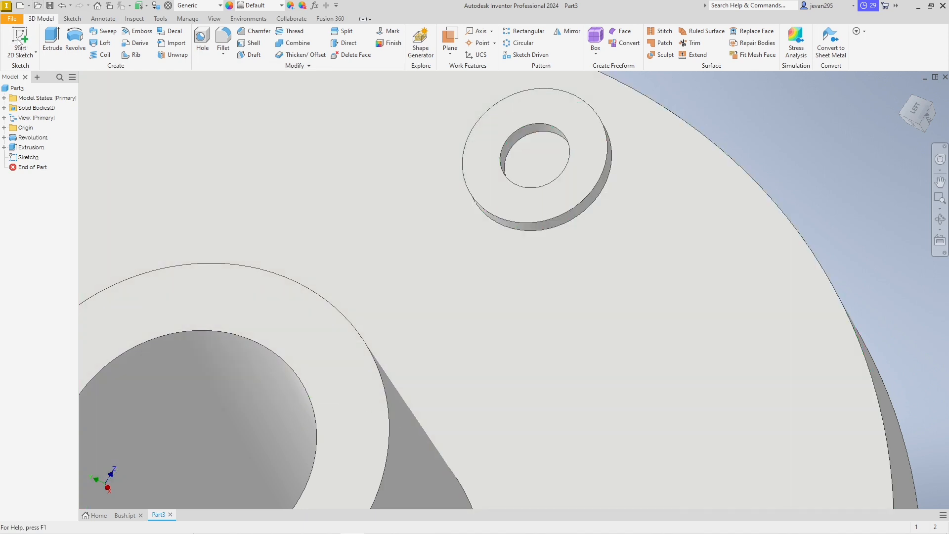
click(541, 170)
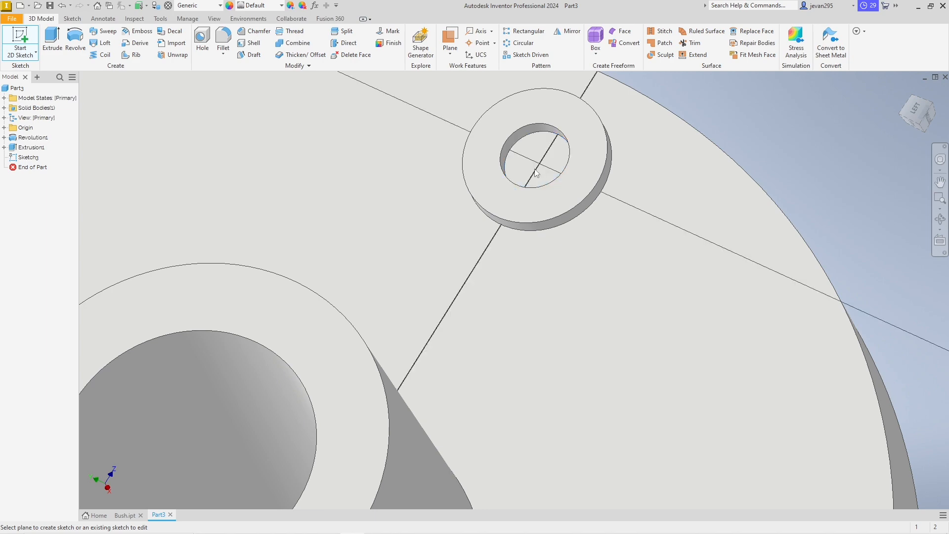
mouse_move(553, 98)
middle_down()
mouse_move(509, 400)
mouse_move(505, 529)
middle_up()
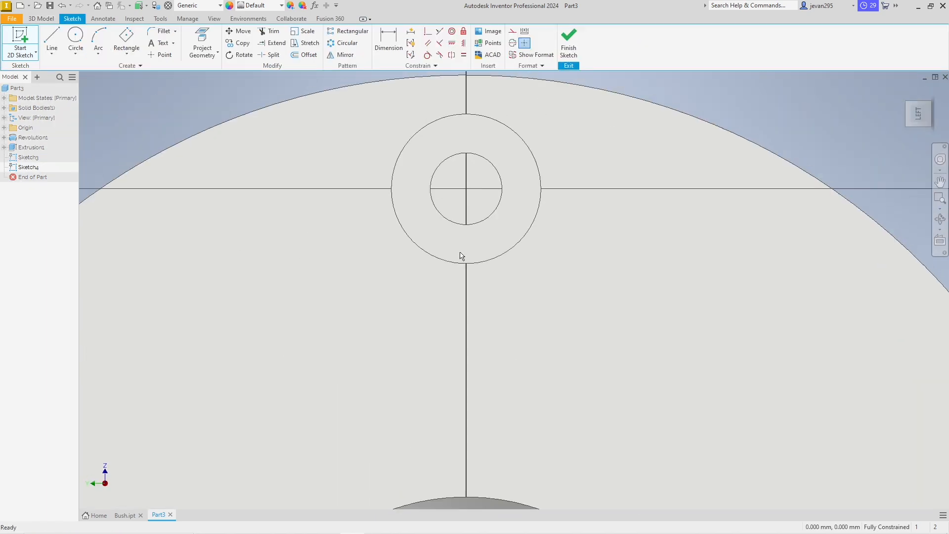
click(75, 38)
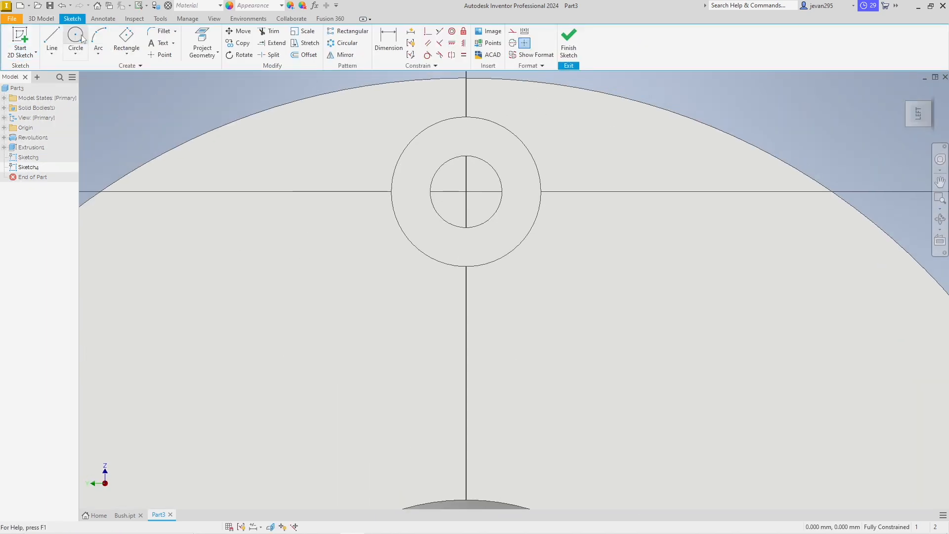
click(466, 190)
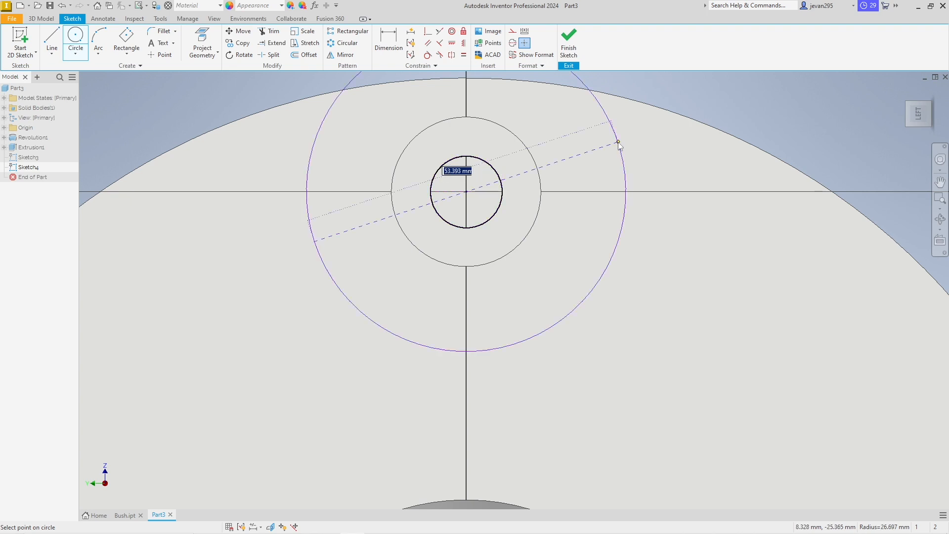
text(12)
key(Return)
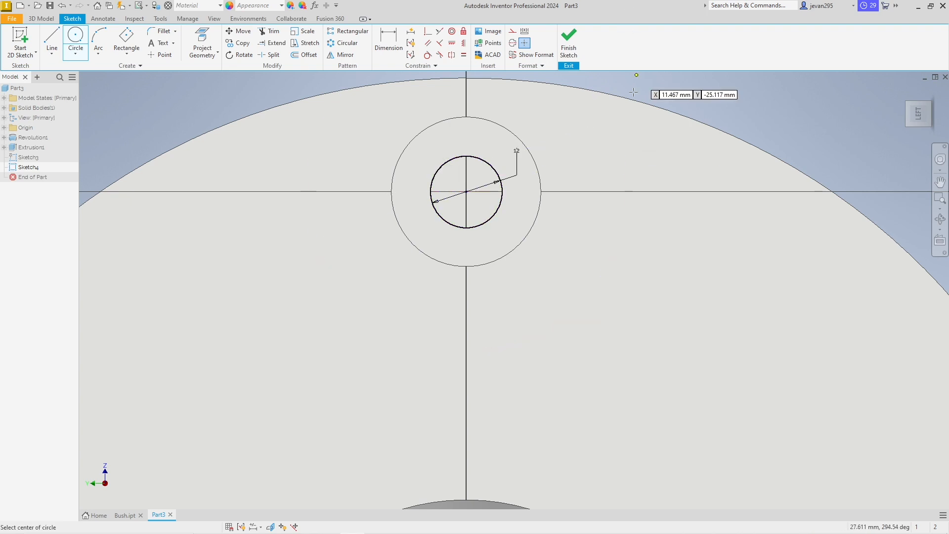
- Extrude the 12 mm circle inside the boss as a cut through all of the flange
key(e)
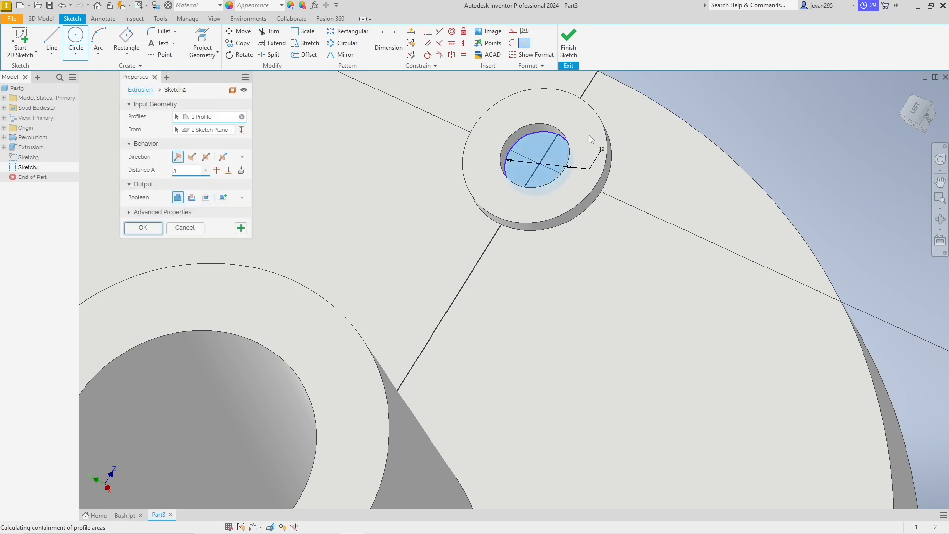
click(193, 197)
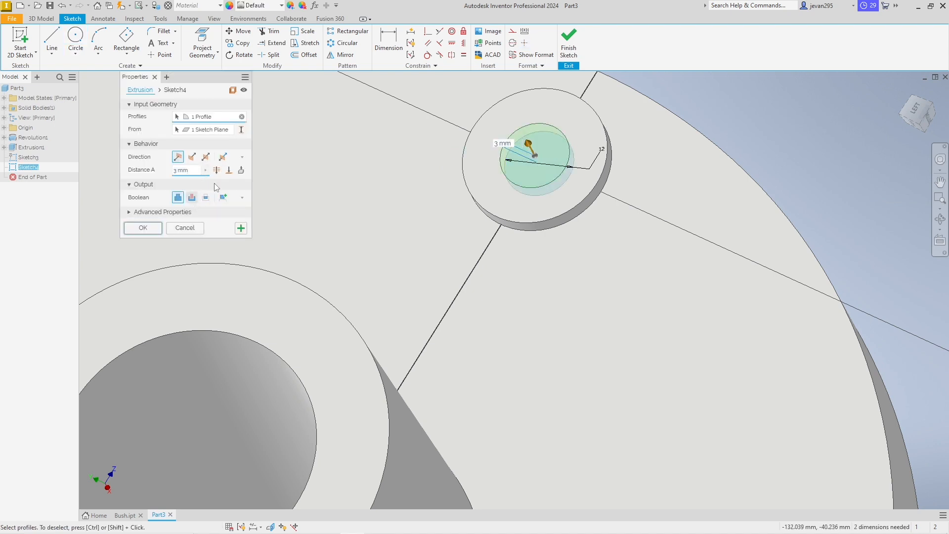
click(158, 228)
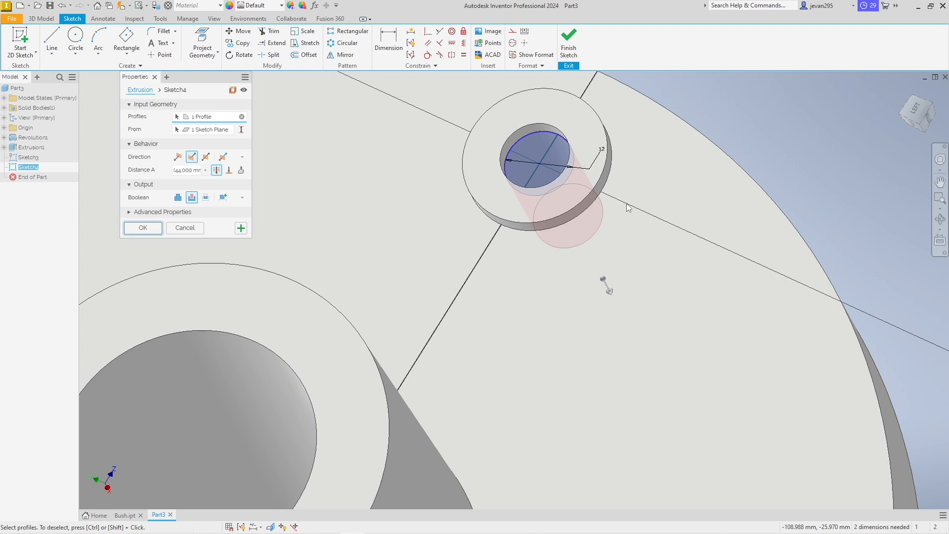
shift+middle_drag(714, 169, 702, 193)
scroll(548, 243, up, 3)
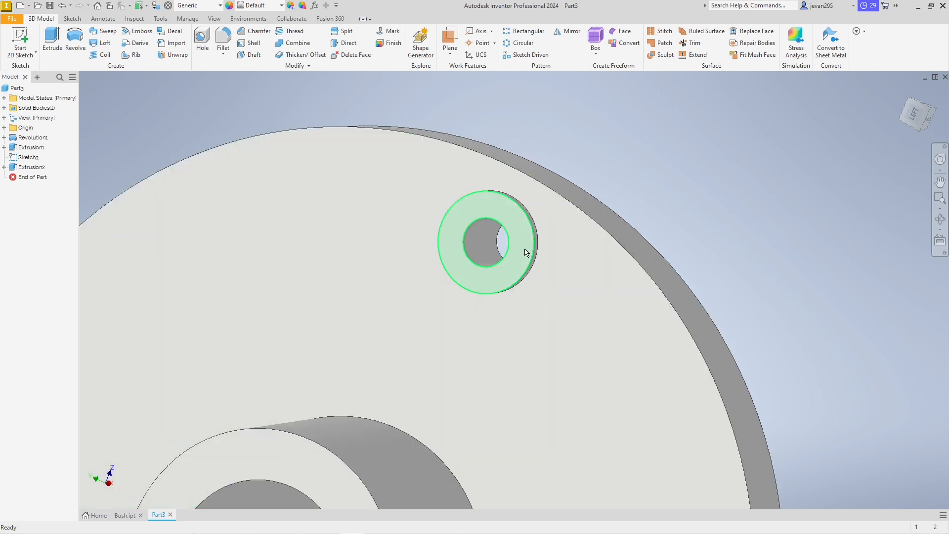
- Thread the boss hole with the ANSI Metric M Profile, size 12, designation M12x1.75, class 6H, 23 mm deep
click(476, 252)
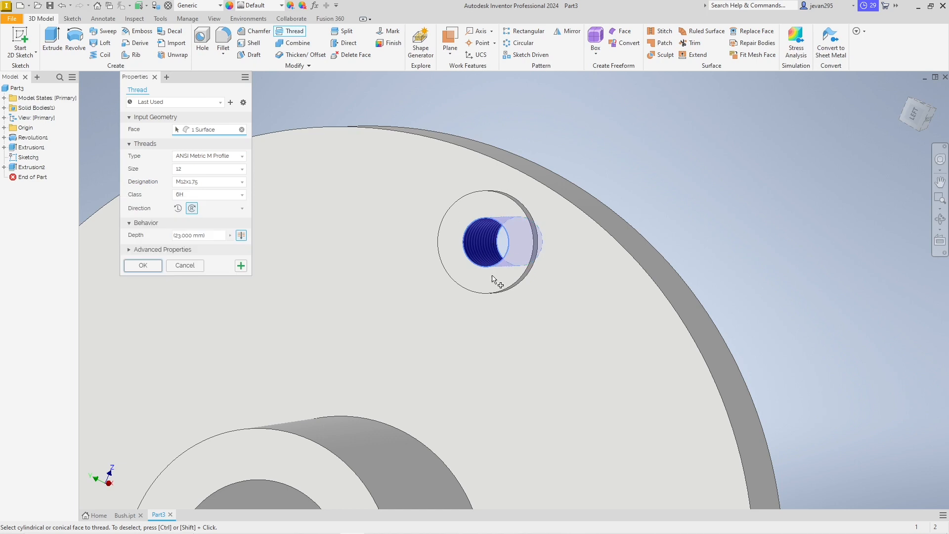
click(190, 236)
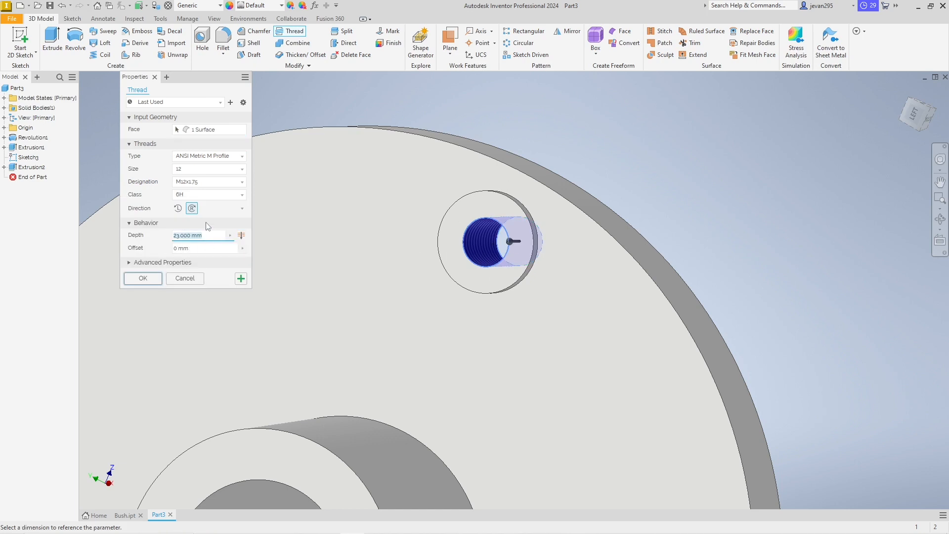
click(208, 182)
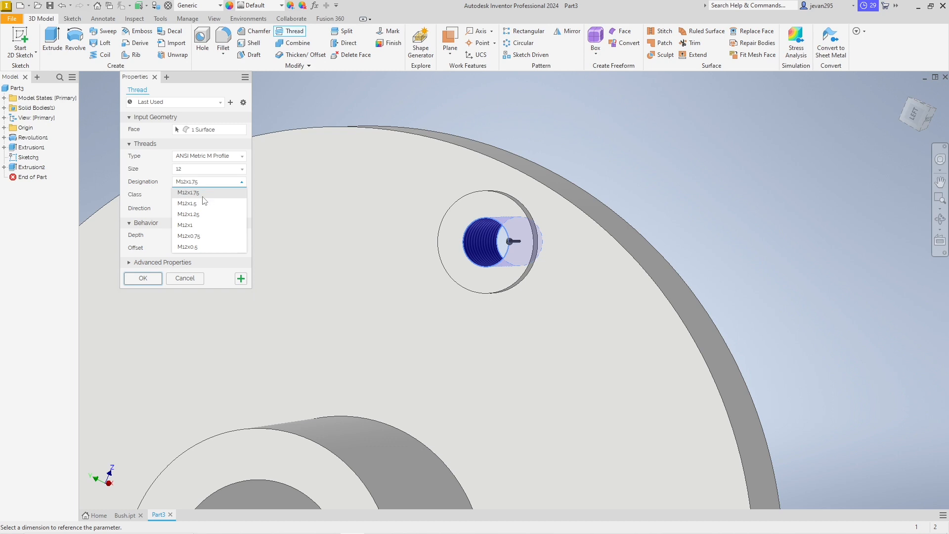
click(202, 197)
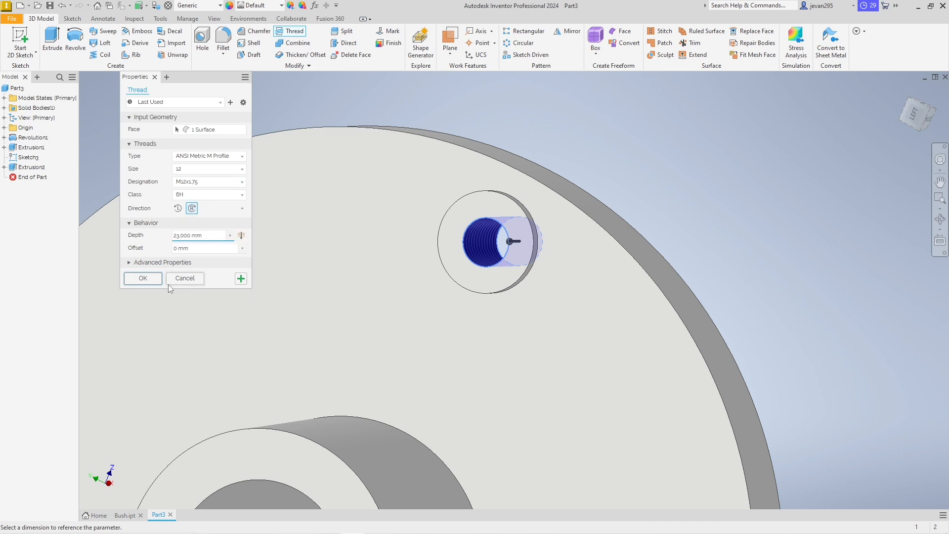
click(143, 279)
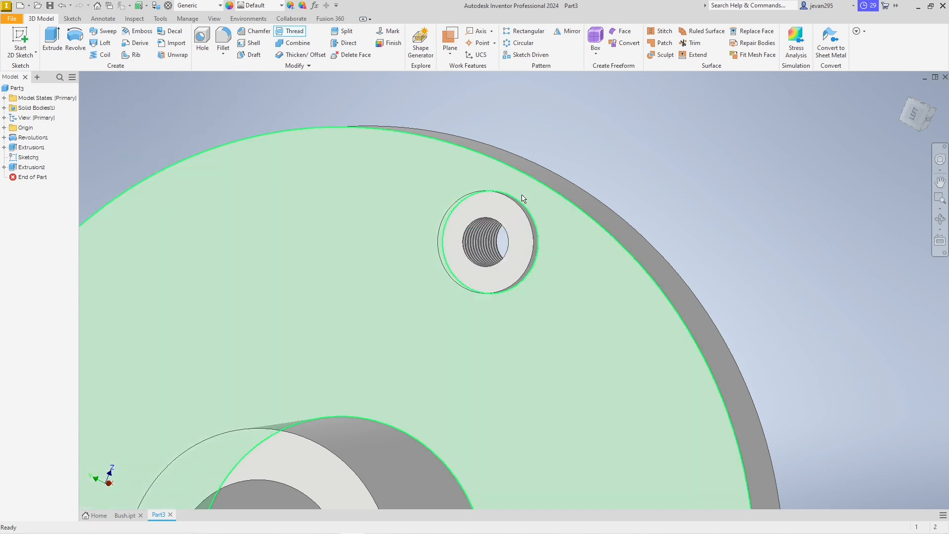
- Check the boss fillets on the PDF drawing's section view and select the boss's base and outer top edges for filleting
key(alt+Tab)
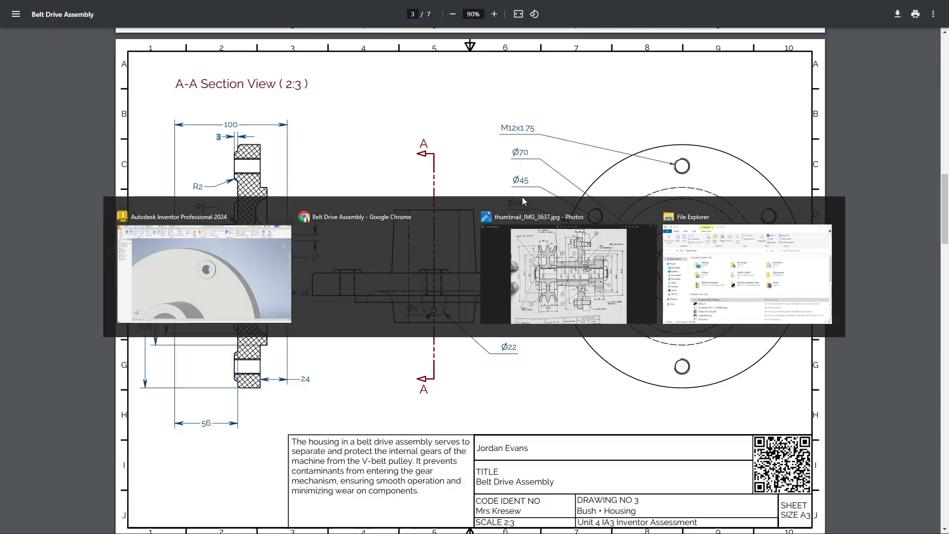
scroll(236, 172, up, 1)
ctrl+scroll(236, 171, up, 5)
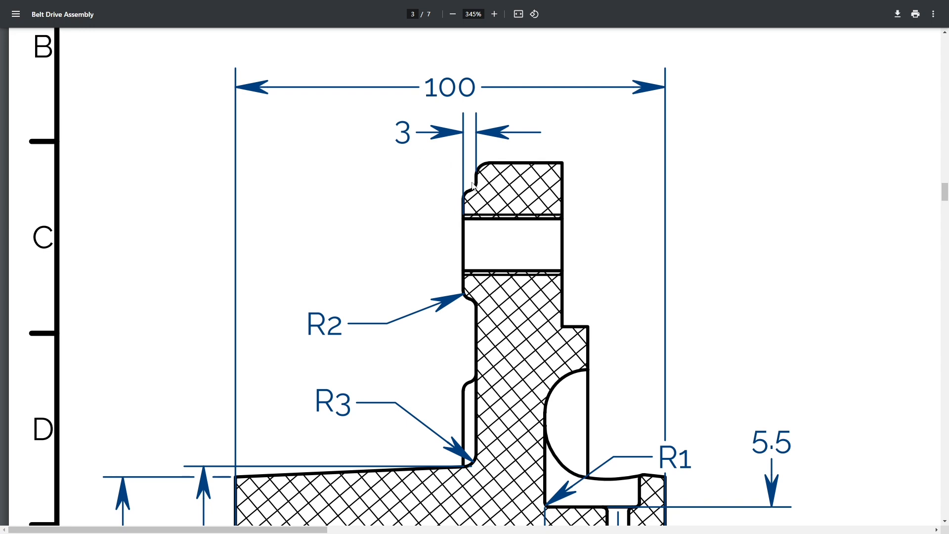
key(alt+Tab)
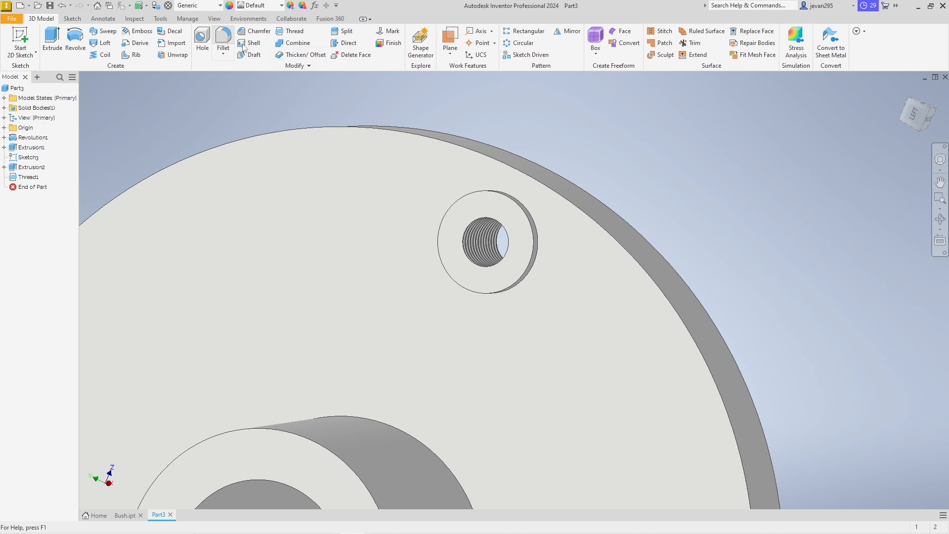
click(226, 42)
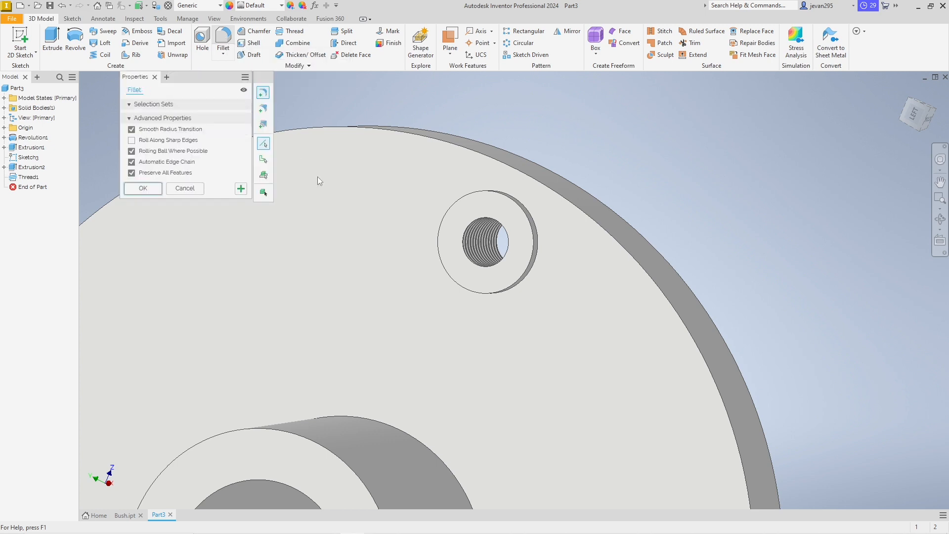
click(538, 236)
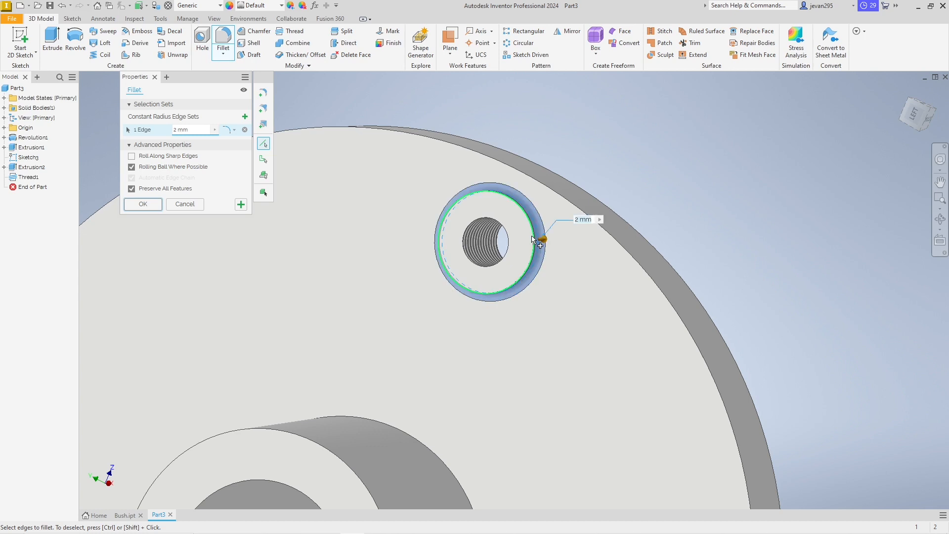
click(536, 236)
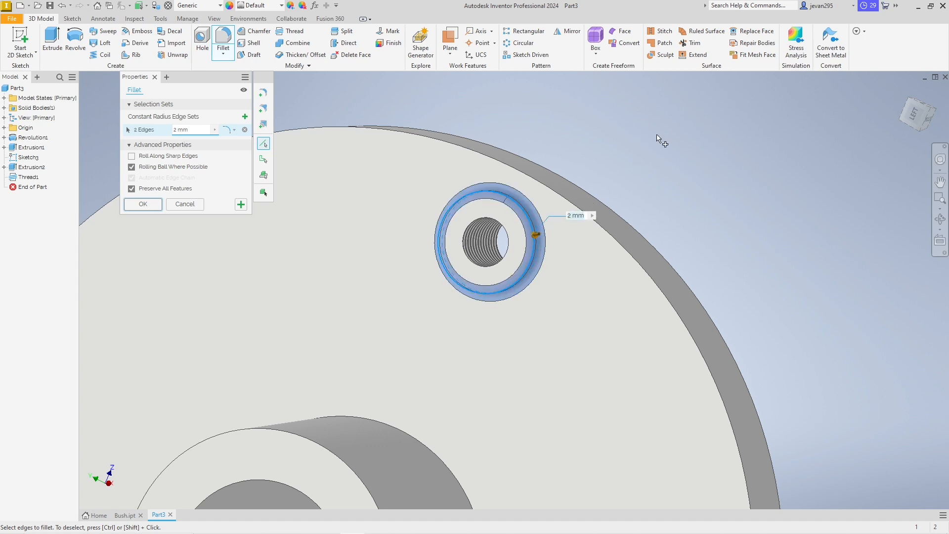
- Set the radius for the two boss edges to 1.5 mm and apply the fillet
shift+middle_drag(633, 133, 510, 183)
scroll(510, 183, down, 5)
scroll(514, 191, up, 5)
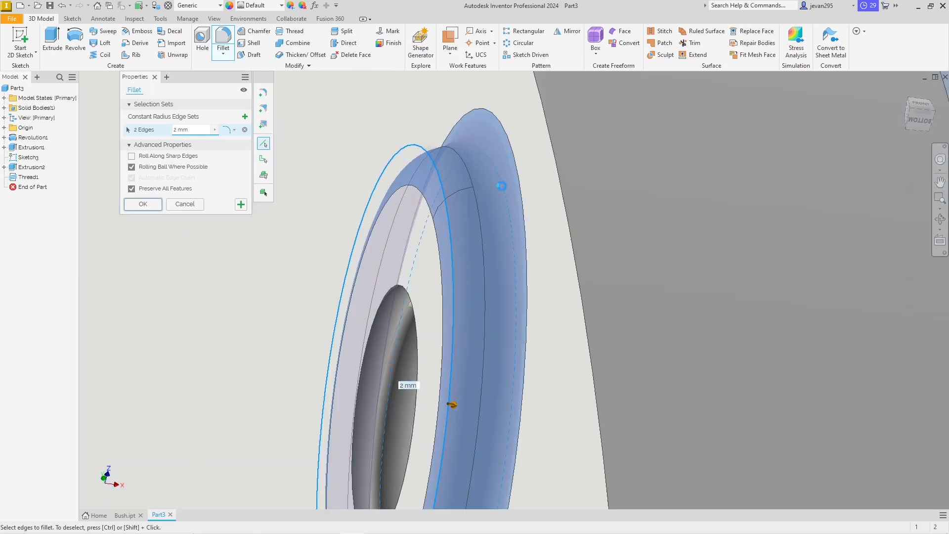
scroll(469, 217, up, 2)
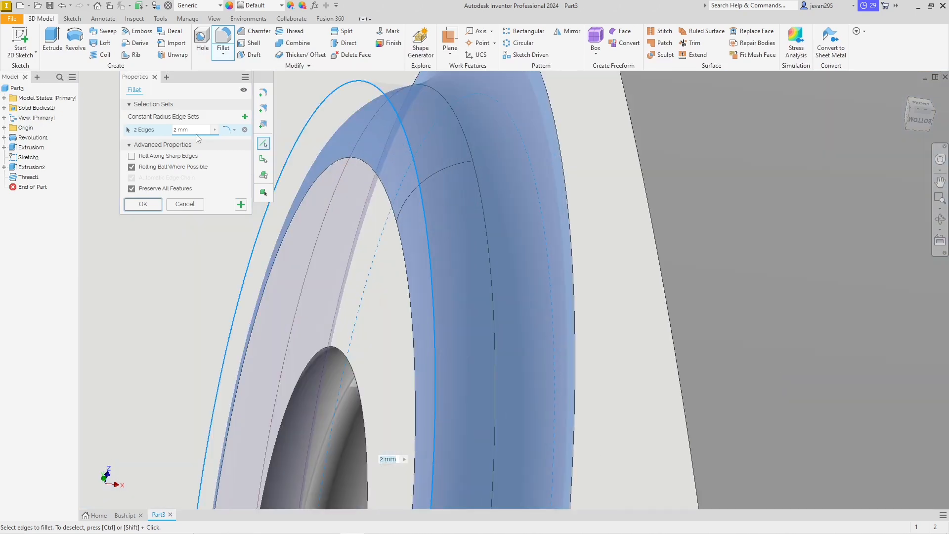
text(3)
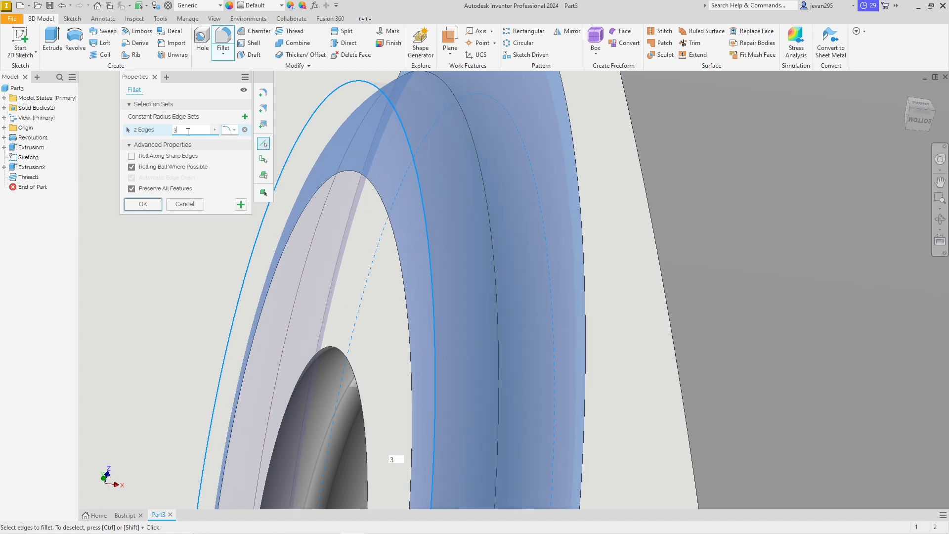
key(BackSpace)
text(1.5)
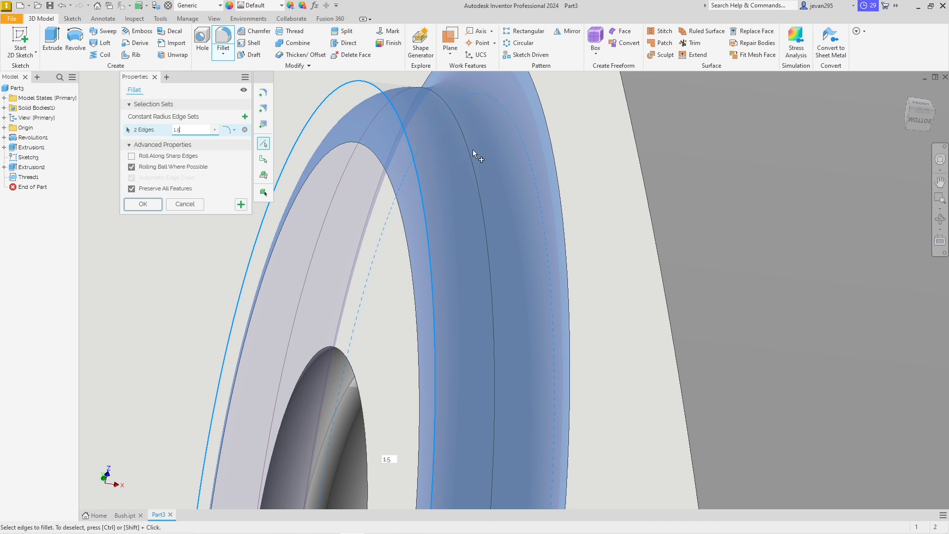
click(144, 205)
scroll(600, 265, down, 6)
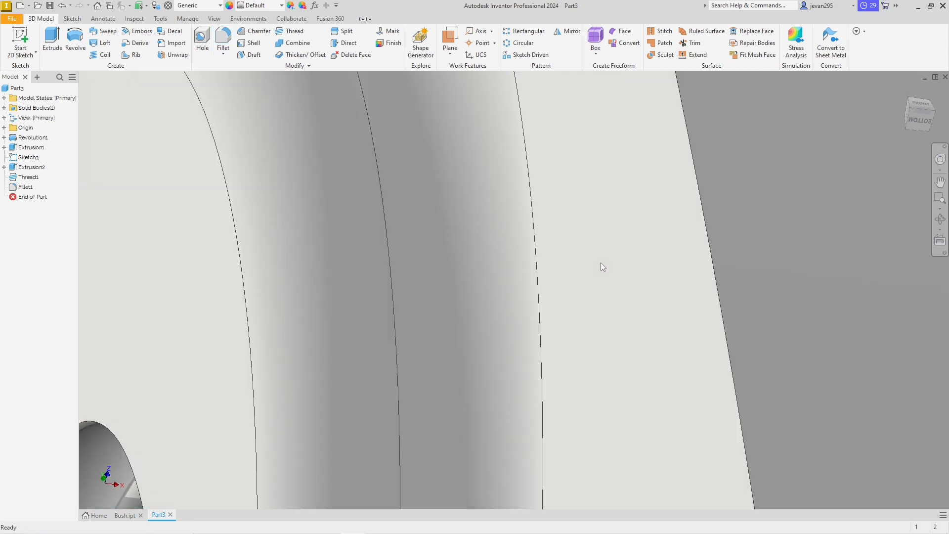
scroll(605, 263, up, 7)
scroll(624, 266, up, 5)
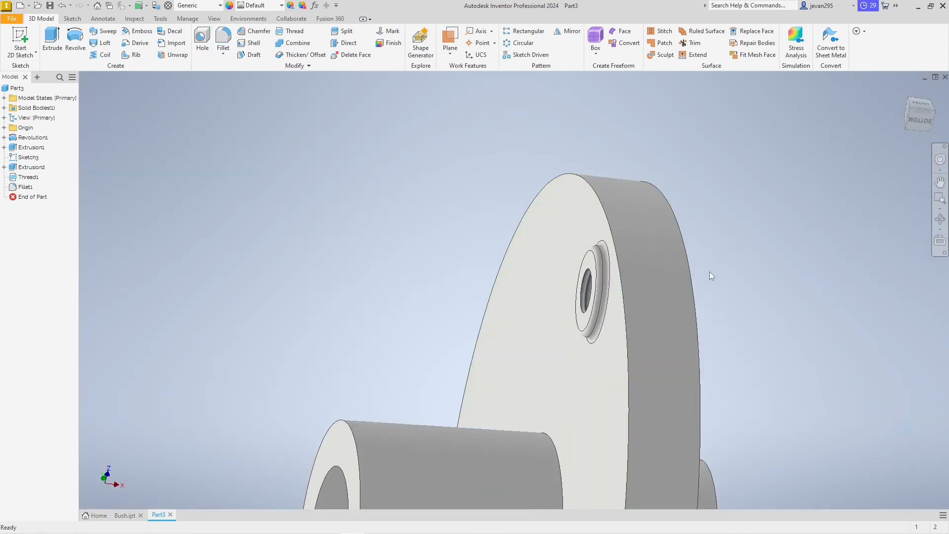
- Recheck the boss fillet radius callout on the PDF drawing's section view
key(alt+Tab)
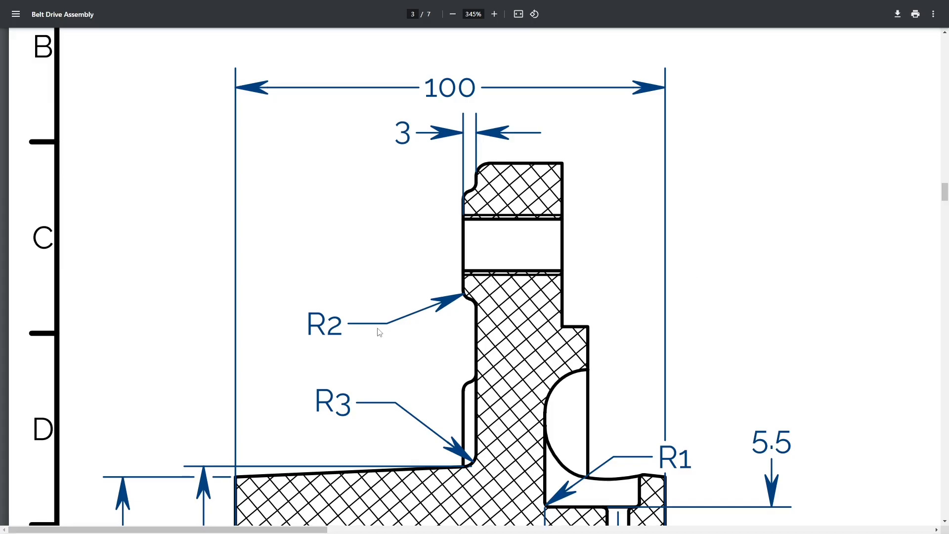
drag(325, 327, 349, 328)
click(343, 321)
click(340, 326)
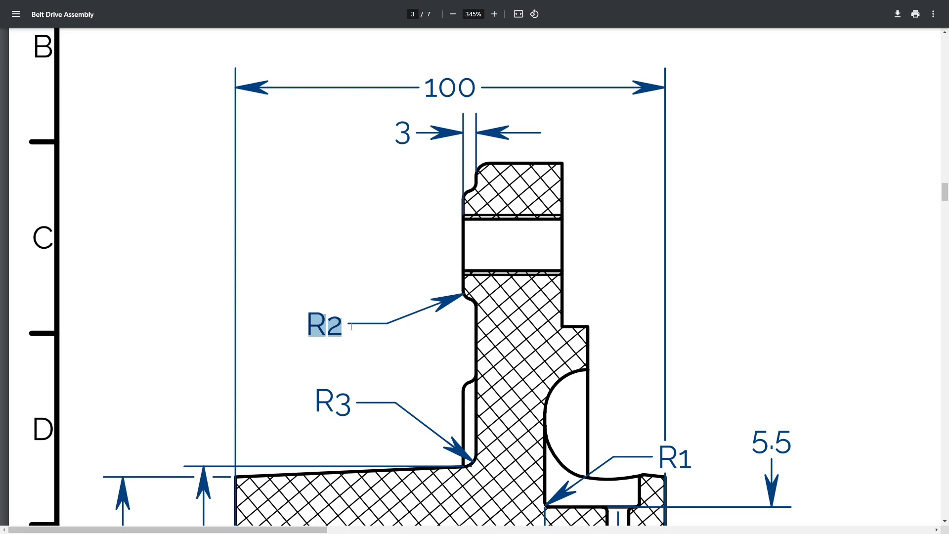
click(351, 327)
key(alt+Tab)
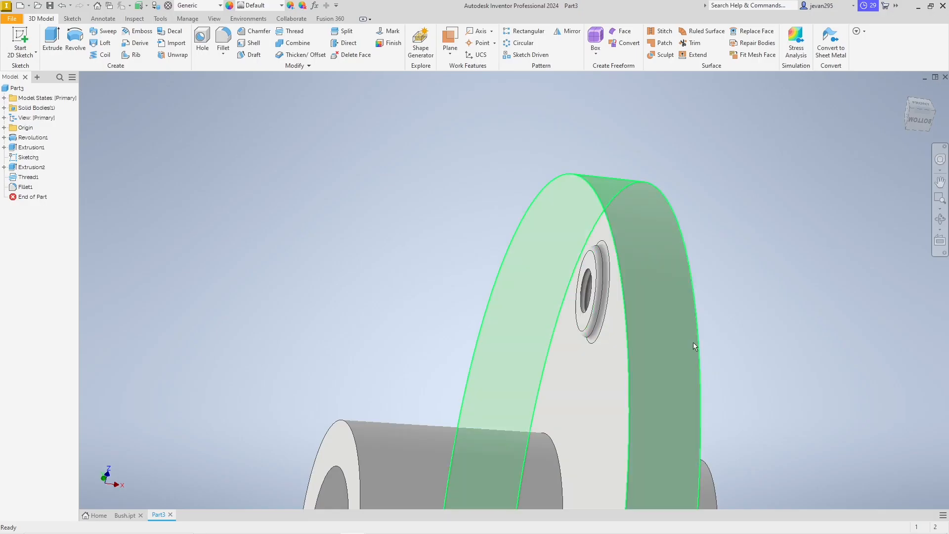
- Start a circular pattern with the boss extrusion, hole cut, thread and fillet as the features
middle_drag(765, 258, 844, 272)
click(918, 115)
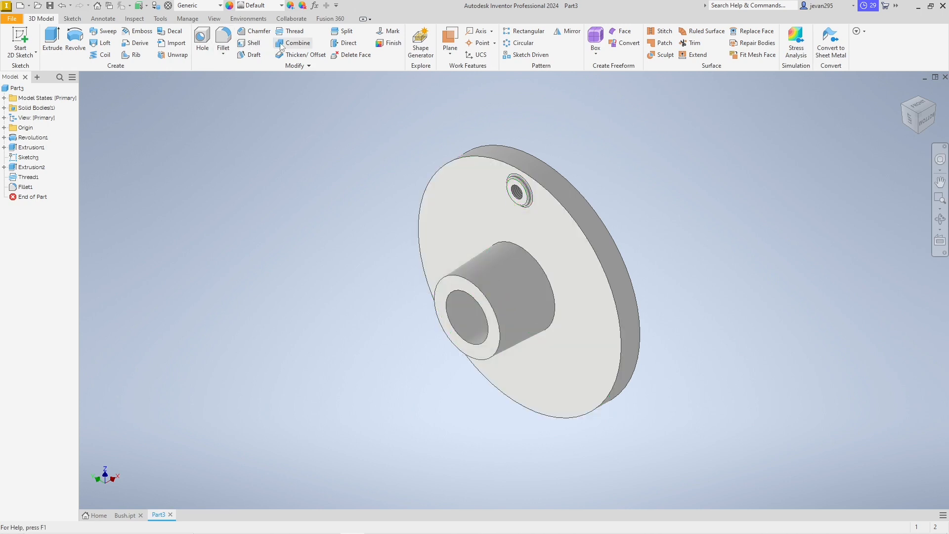
click(523, 44)
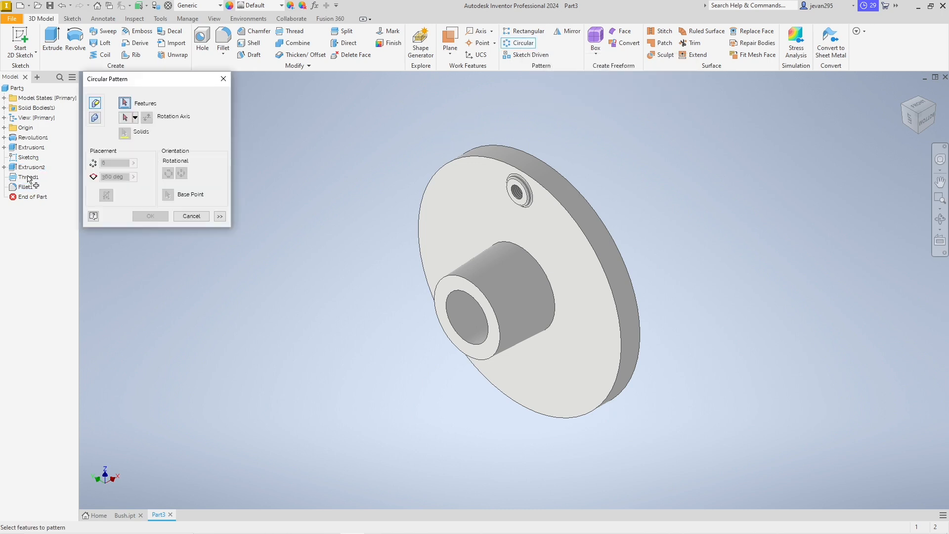
click(30, 167)
click(27, 177)
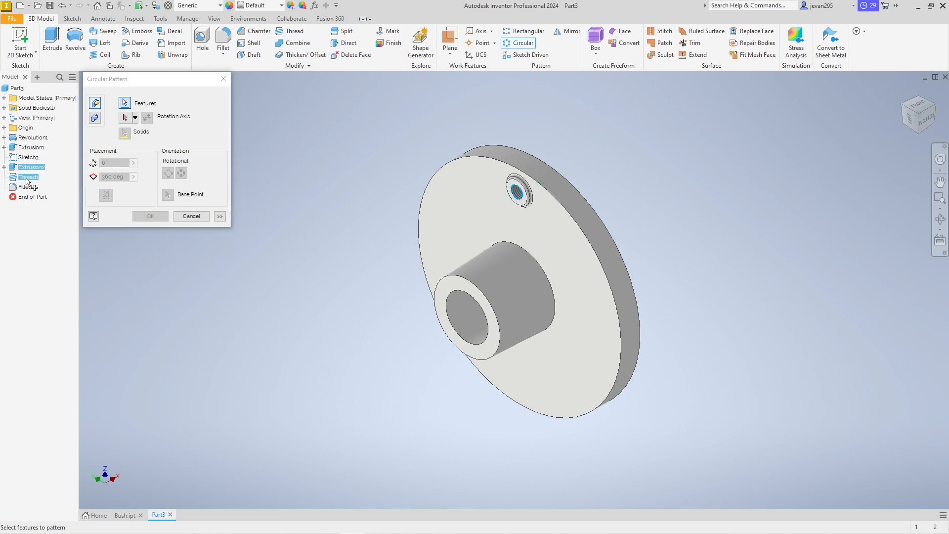
click(24, 187)
click(29, 149)
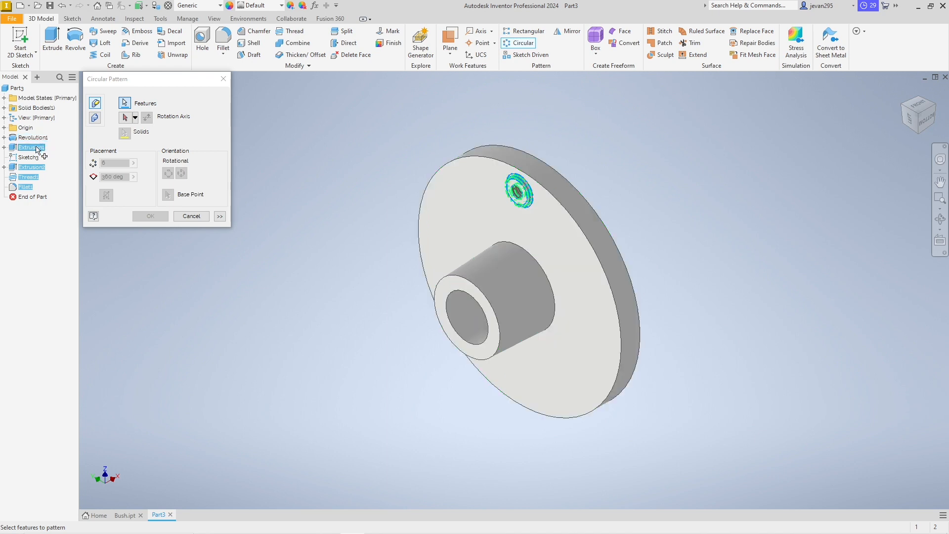
click(27, 187)
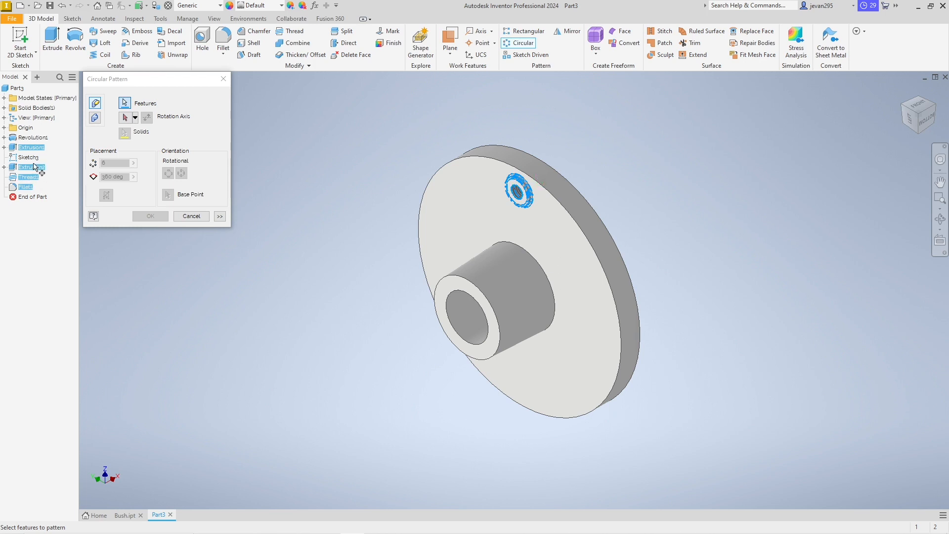
- Pattern the selected boss features around the hub's central axis with 6 occurrences over 360 degrees
click(125, 118)
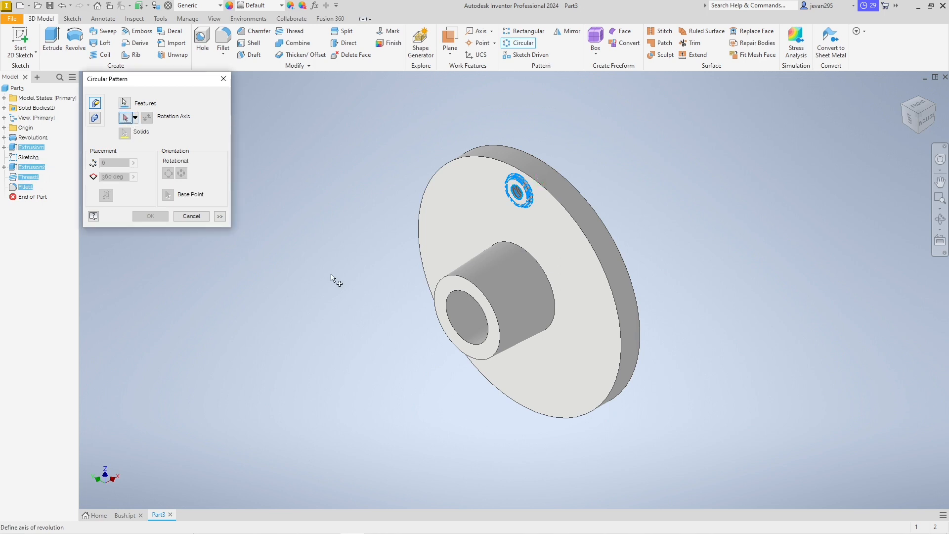
click(463, 308)
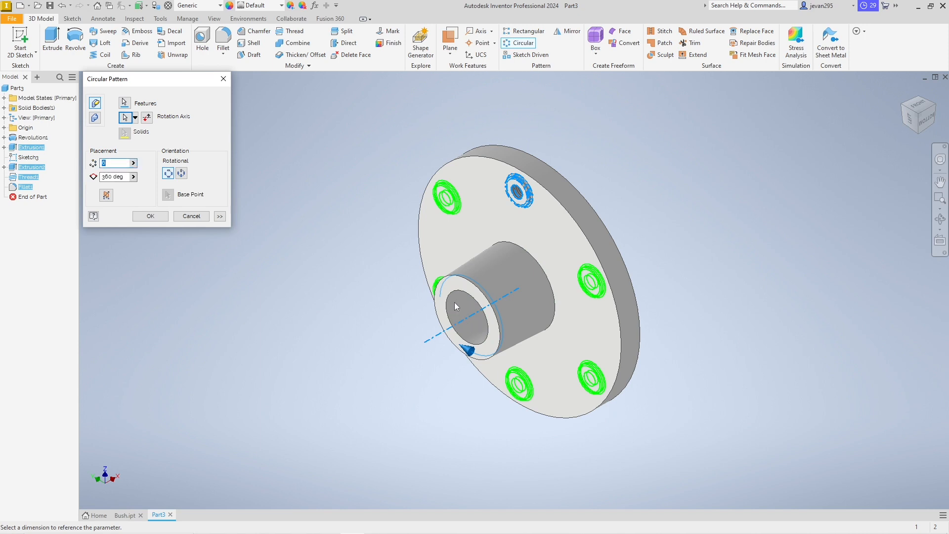
click(114, 162)
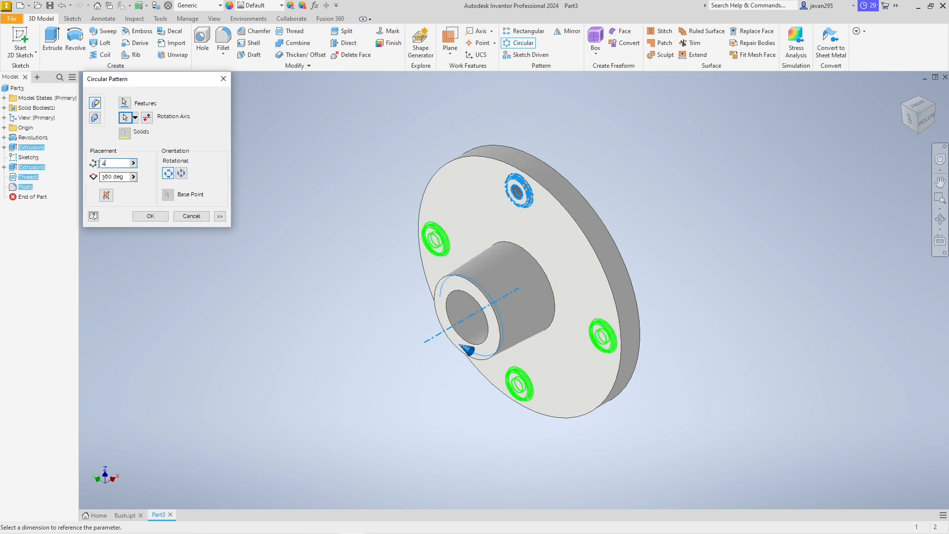
text(5)
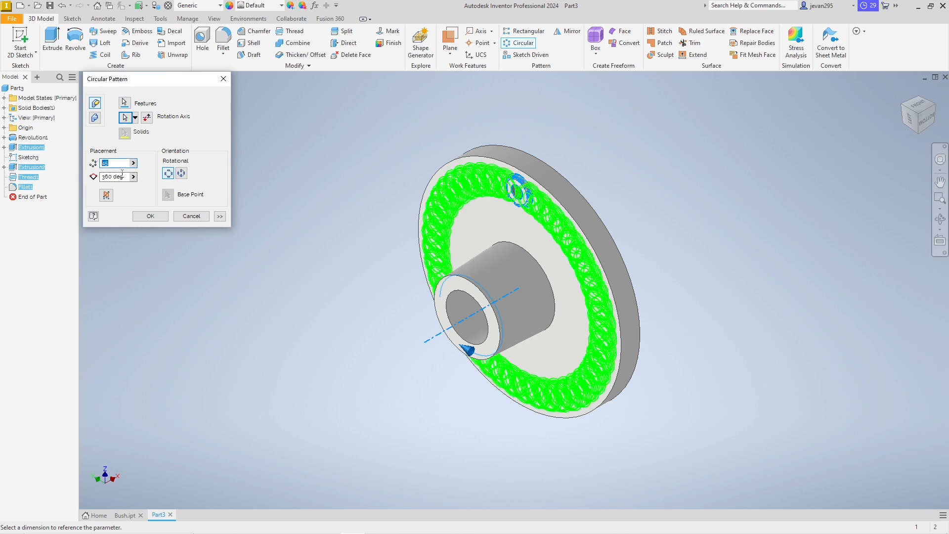
text(6)
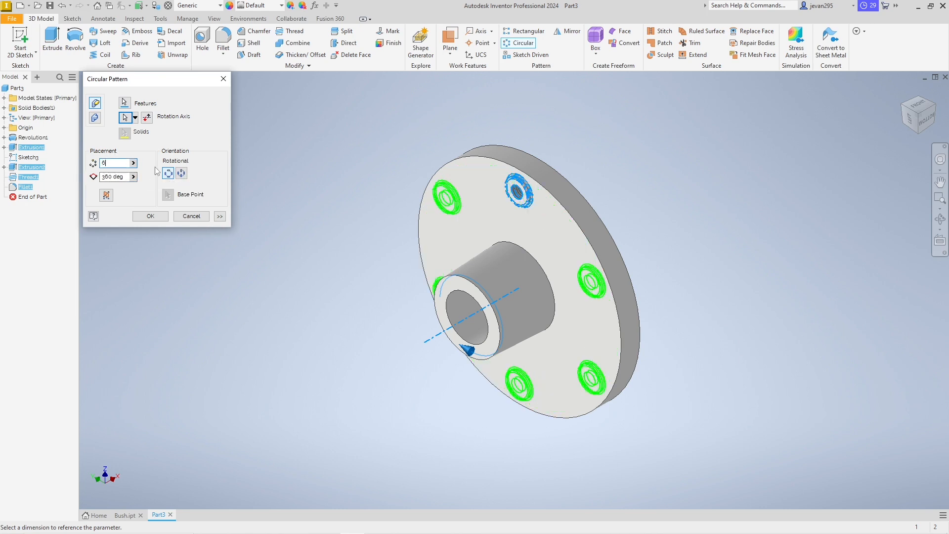
click(151, 216)
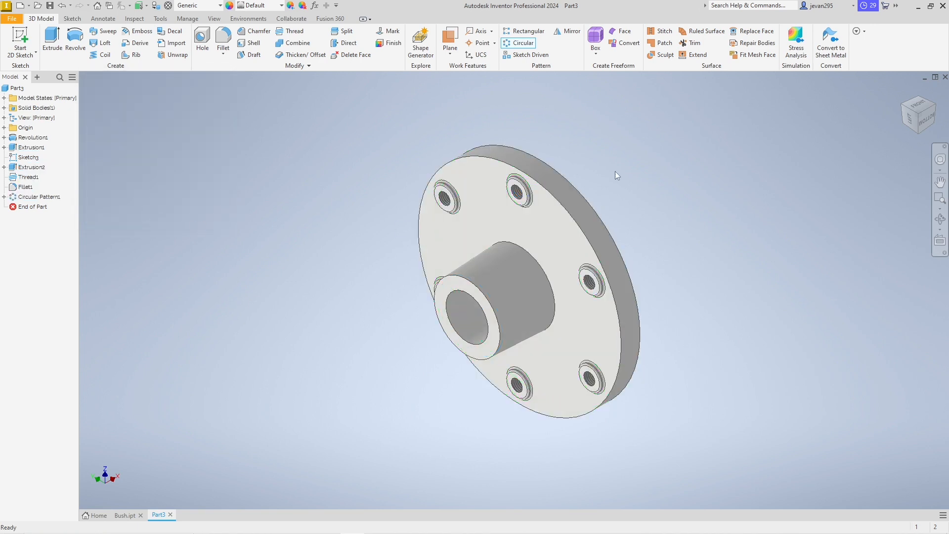
- Review the flange and hub fillet callouts on the PDF drawing's section view
mouse_move(613, 183)
shift+middle_down()
mouse_move(818, 185)
mouse_move(582, 179)
mouse_move(661, 174)
shift+middle_up()
key(alt+Tab)
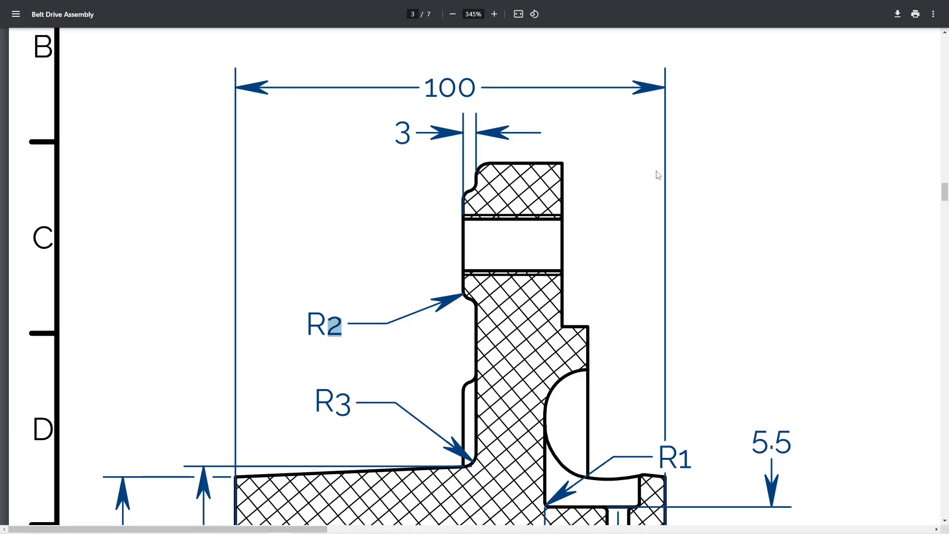
scroll(505, 197, down, 15)
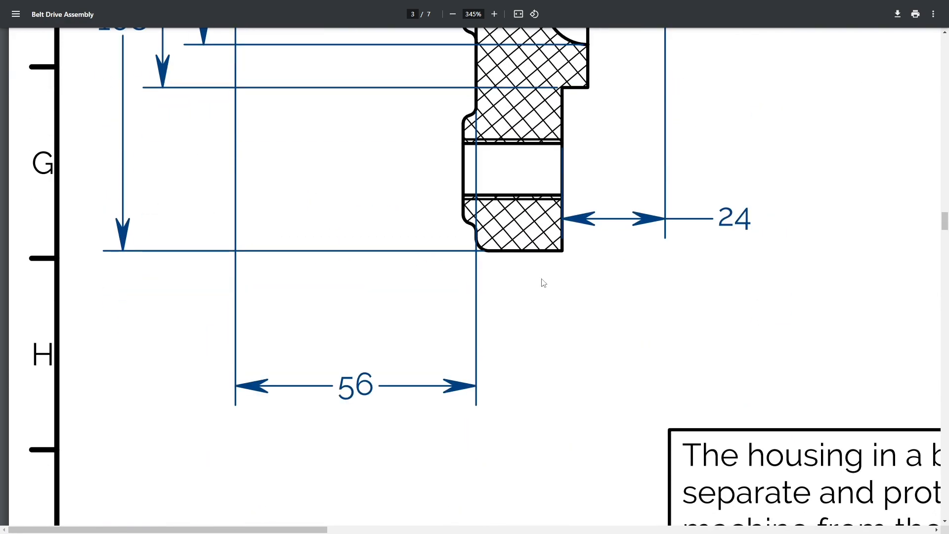
scroll(542, 282, up, 15)
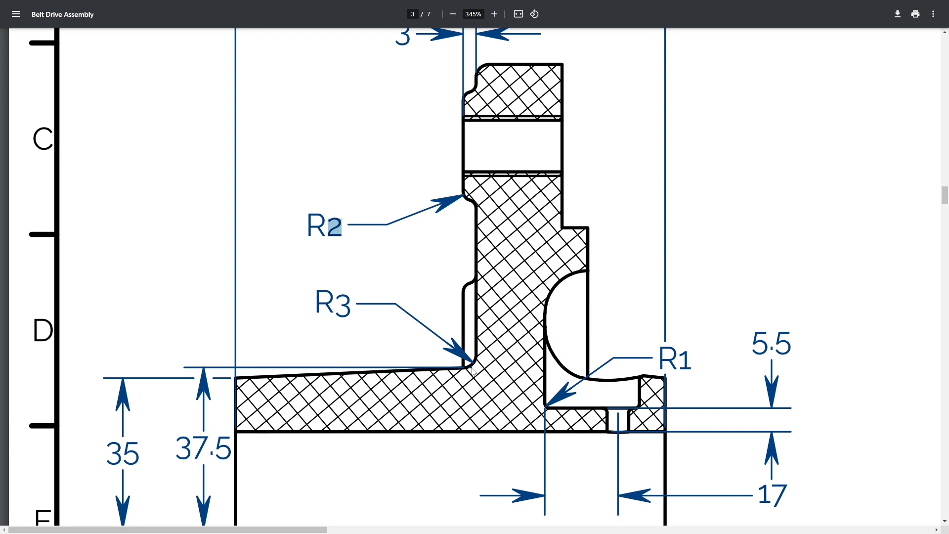
scroll(484, 365, down, 7)
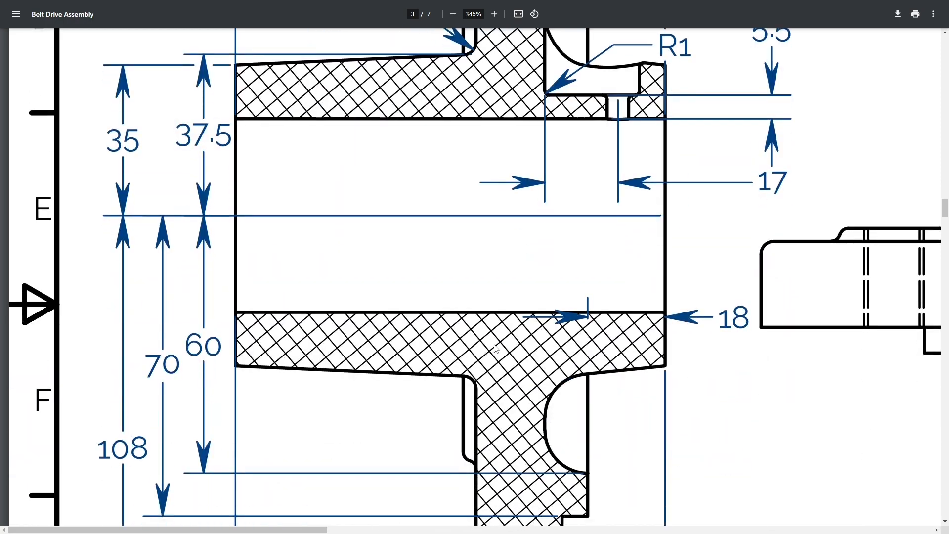
key(alt+Tab)
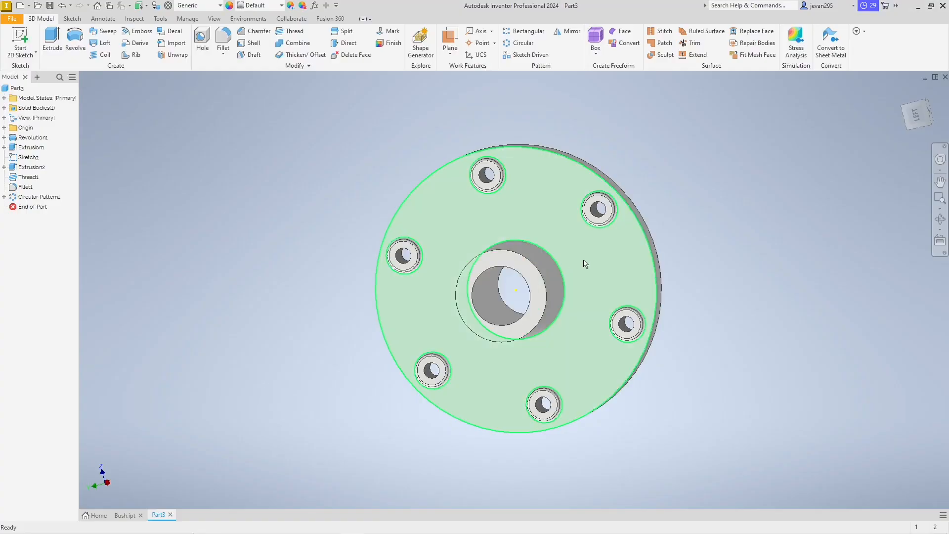
- Start a fillet on the flange's outer edge on the boss side and the edge where the long hub meets the flange
shift+middle_drag(704, 240, 668, 247)
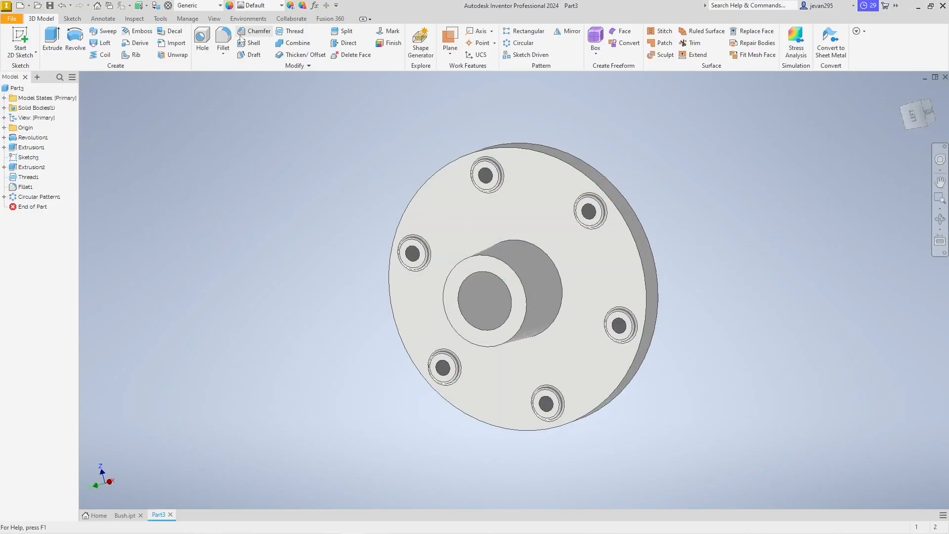
click(224, 41)
scroll(527, 156, up, 5)
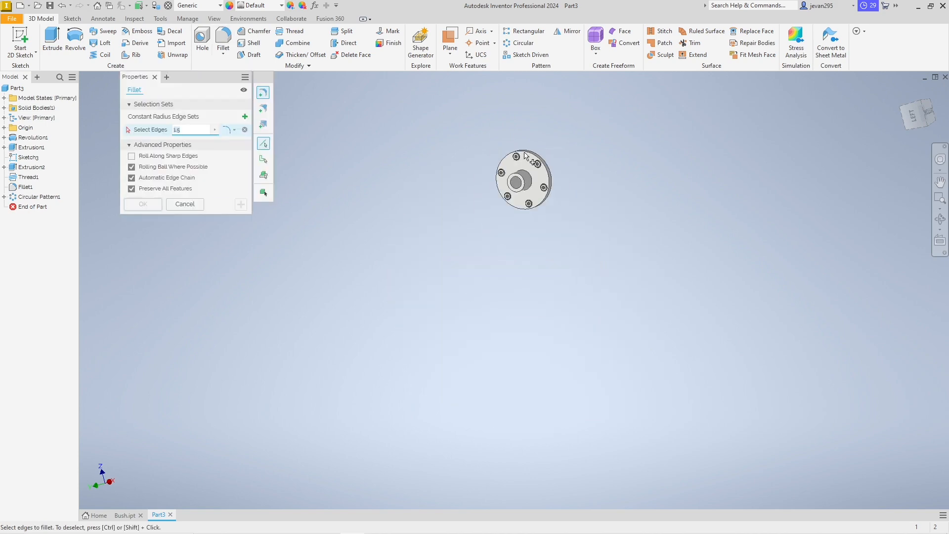
scroll(528, 158, down, 8)
click(522, 106)
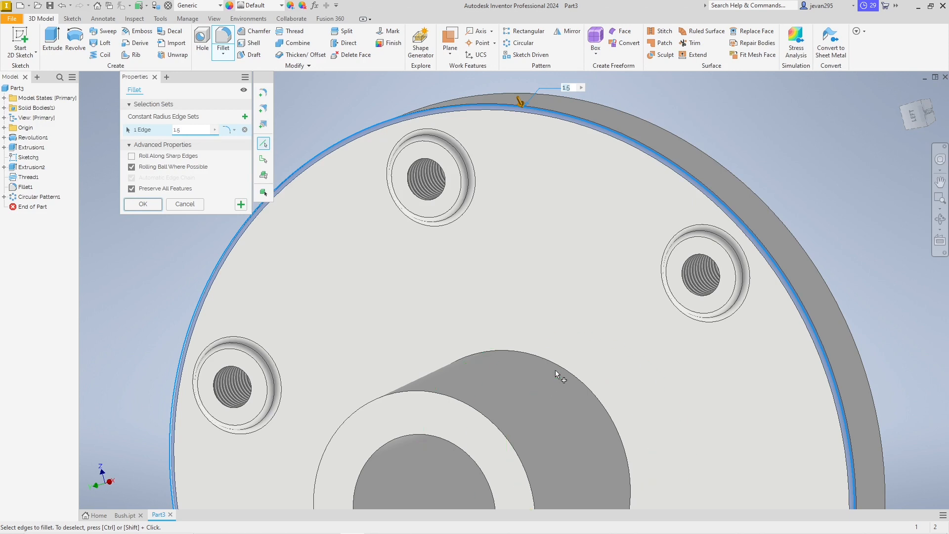
click(544, 359)
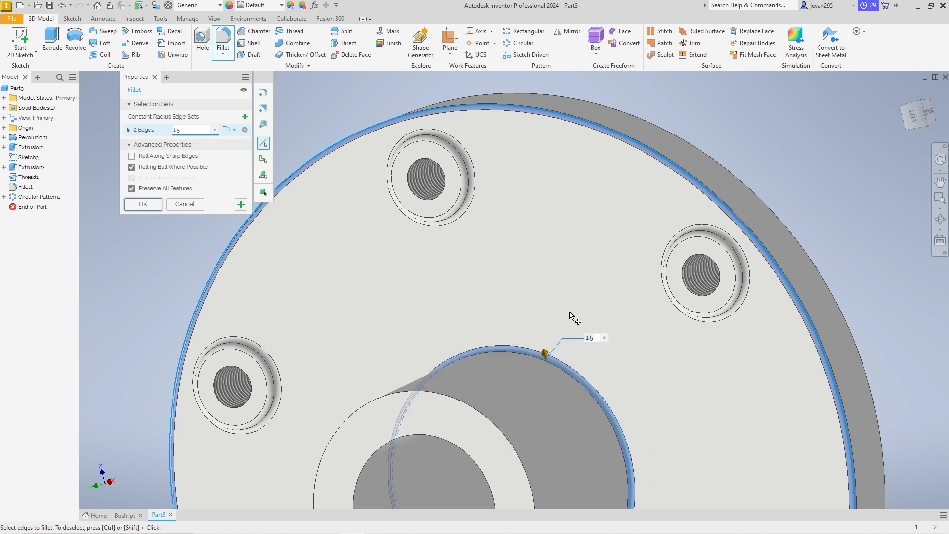
- Check the hub fillet callout on the PDF drawing, then set the two edges' fillet radius to 3 mm and apply it
key(alt+Tab)
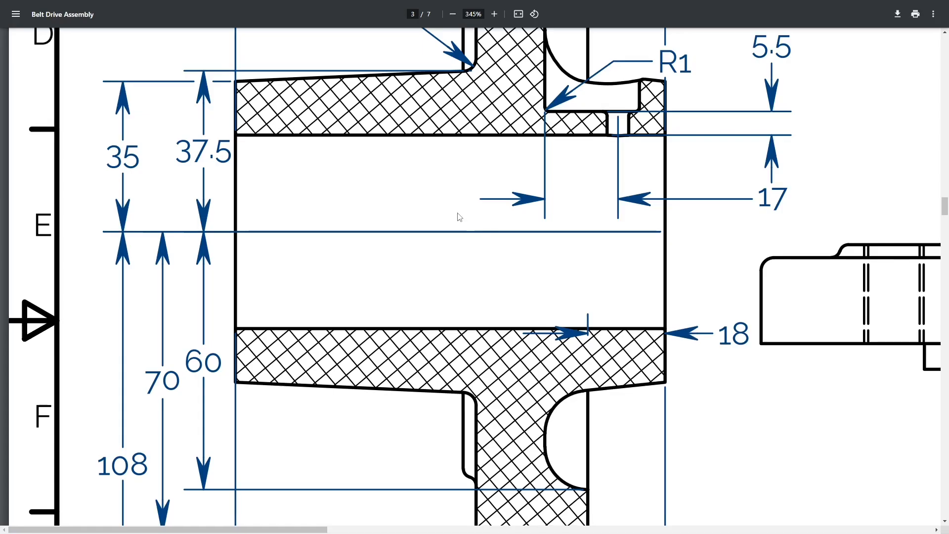
scroll(483, 234, up, 4)
scroll(484, 233, up, 1)
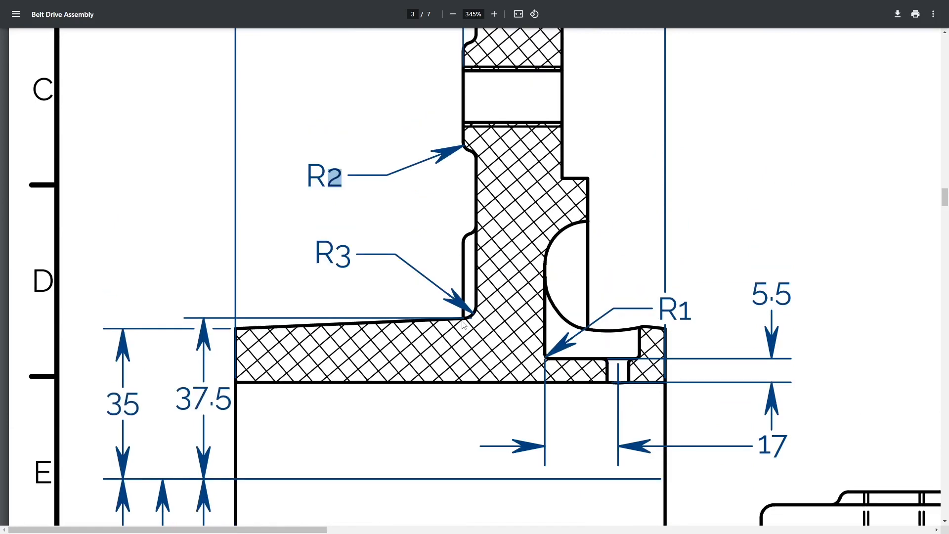
scroll(464, 324, up, 3)
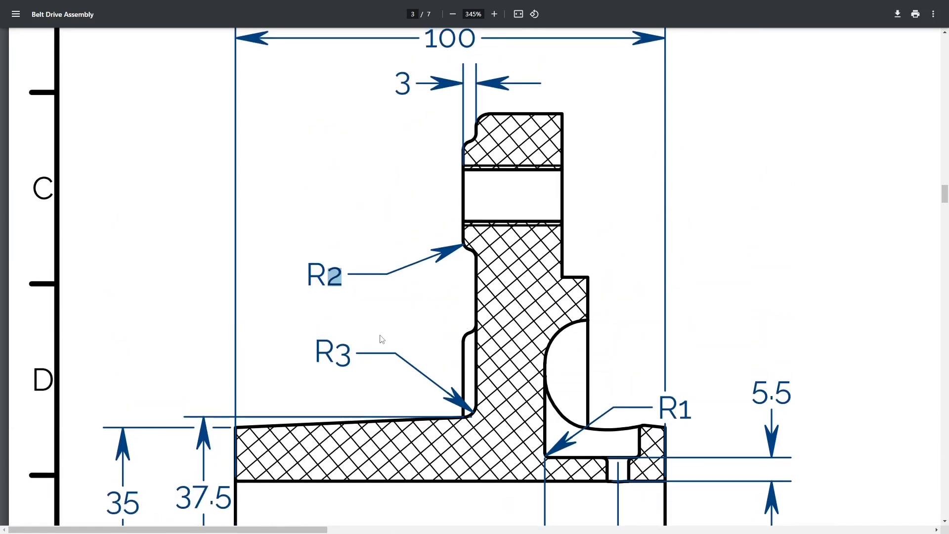
double_click(316, 347)
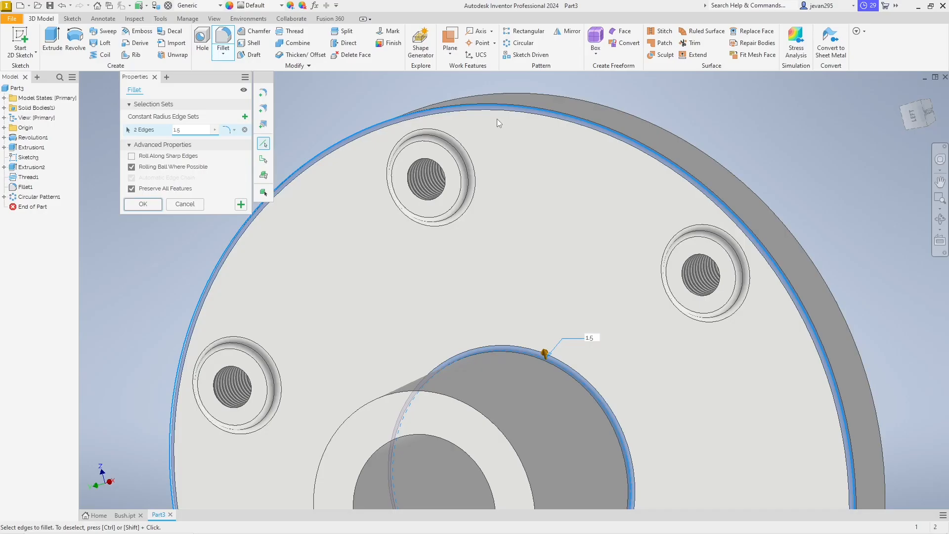
key(alt+Tab)
text(3)
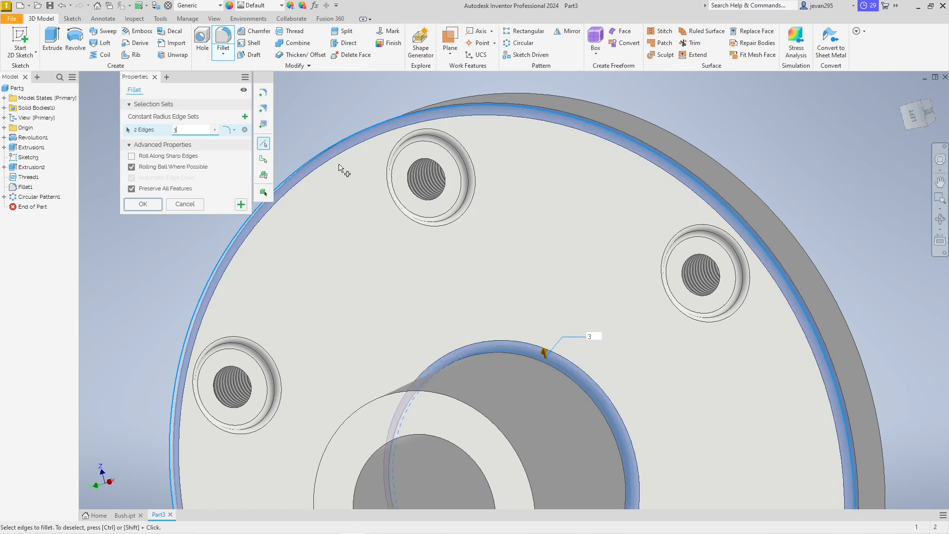
click(145, 205)
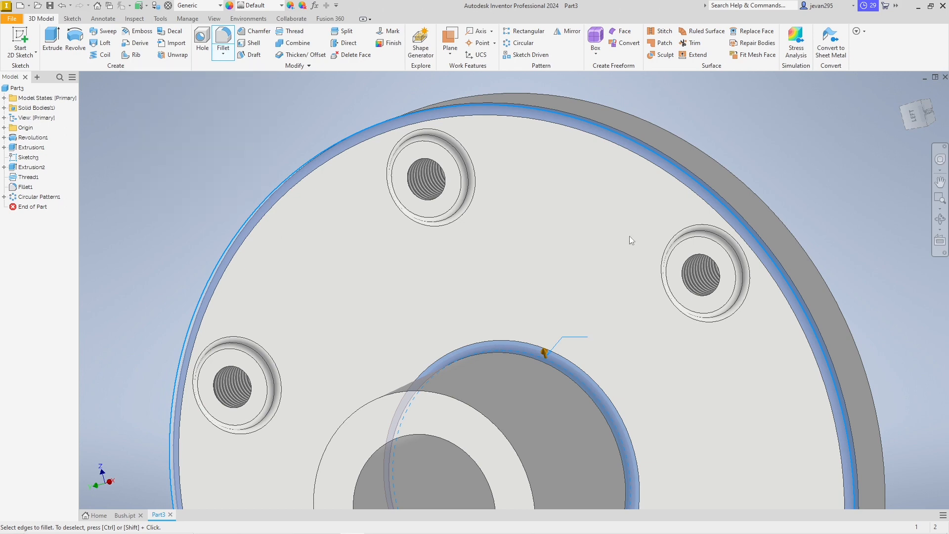
scroll(791, 192, up, 5)
scroll(800, 190, down, 4)
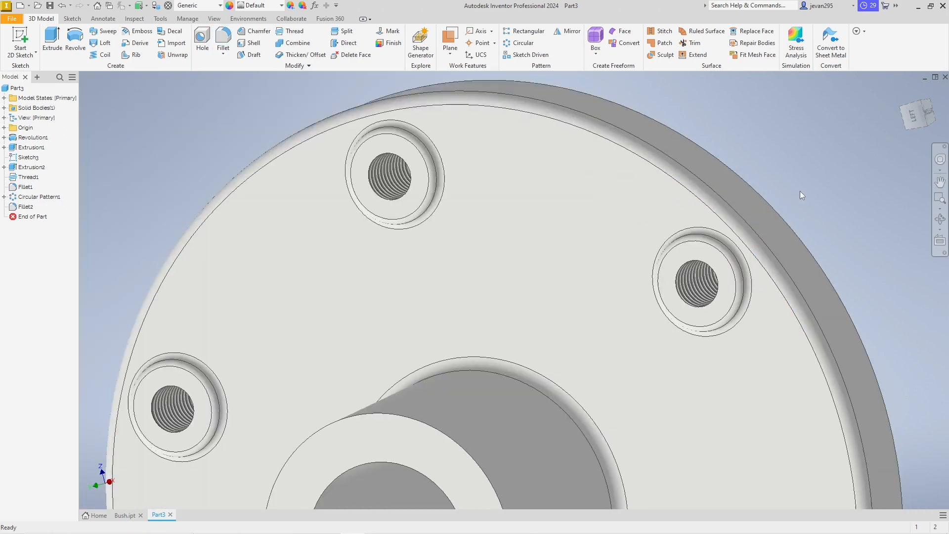
- Fillet the outer and inner bottom edges of the annular recess around the short hub with a 10 mm radius
scroll(799, 191, down, 3)
mouse_move(797, 217)
shift+middle_down()
mouse_move(675, 223)
mouse_move(667, 253)
shift+middle_up()
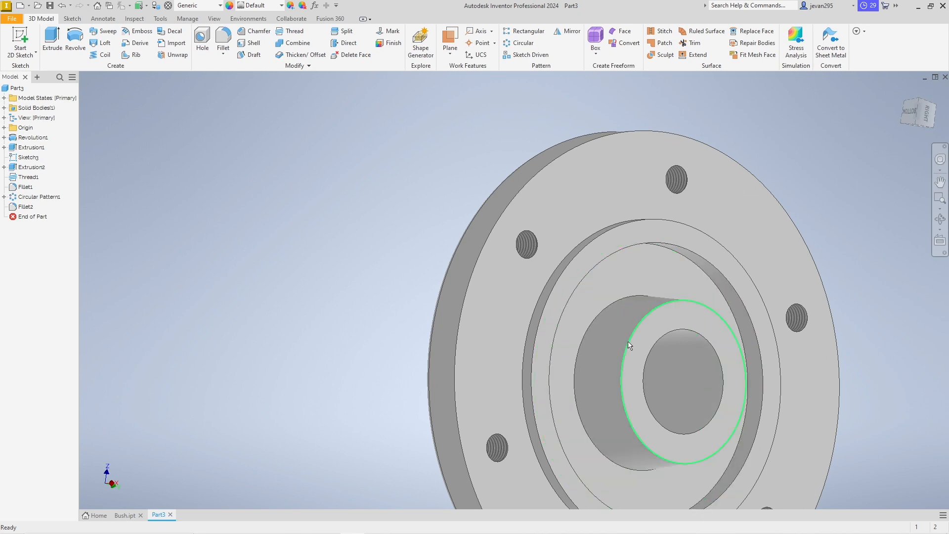
key(f)
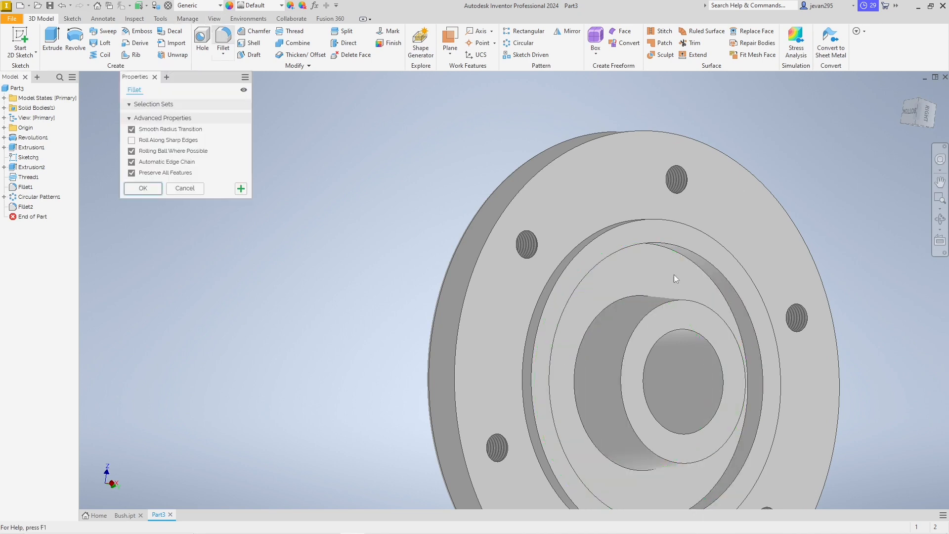
click(684, 255)
click(647, 286)
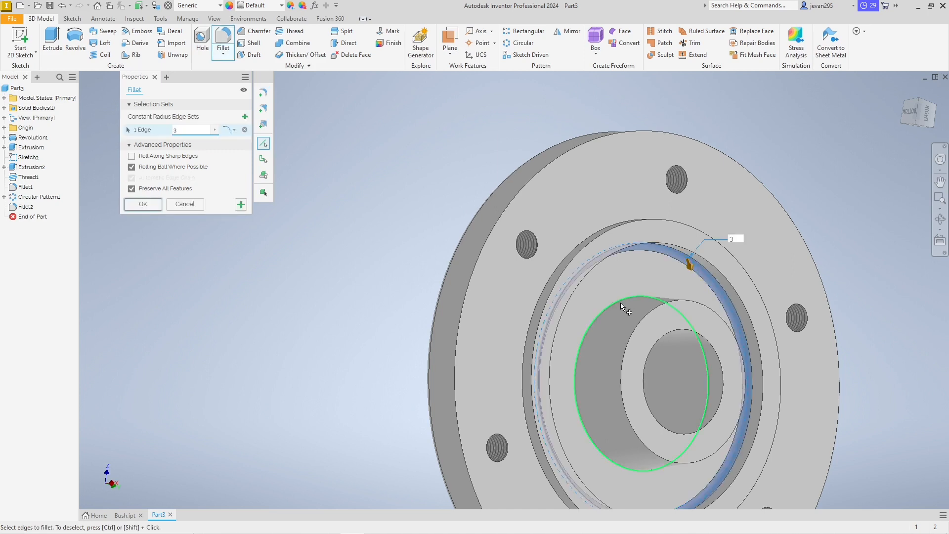
click(621, 301)
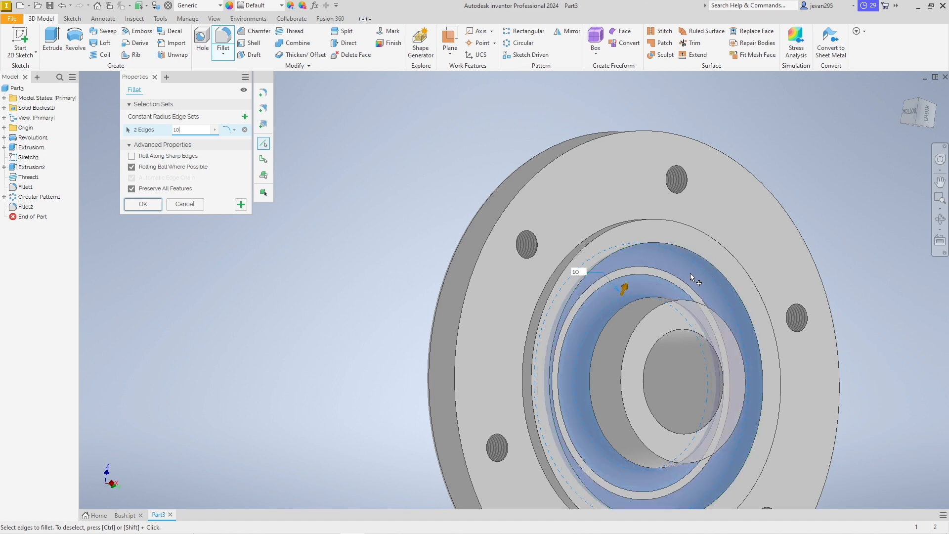
click(143, 204)
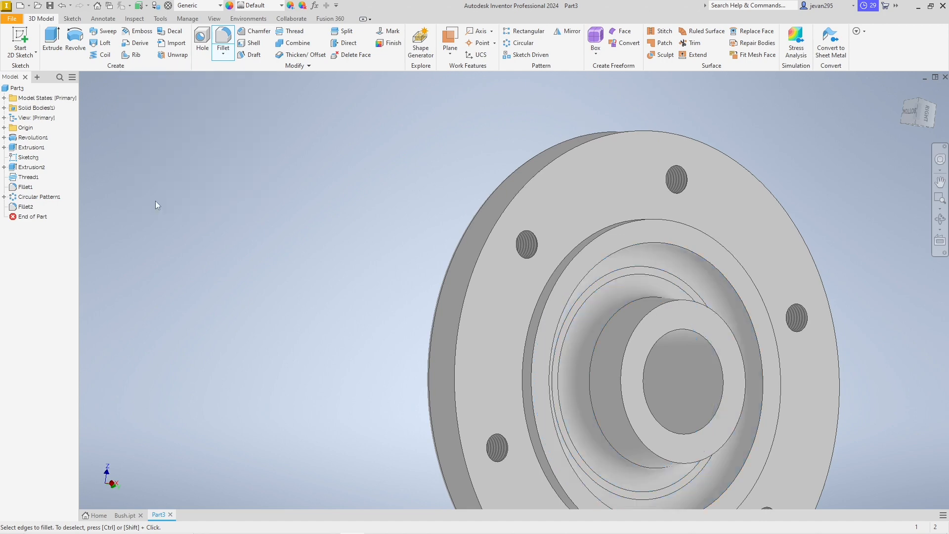
- Check the bore diameter and the hub pocket dimensions across the PDF drawing's views
mouse_move(772, 344)
shift+middle_down()
mouse_move(802, 291)
mouse_move(743, 272)
mouse_move(797, 310)
mouse_move(847, 315)
shift+middle_up()
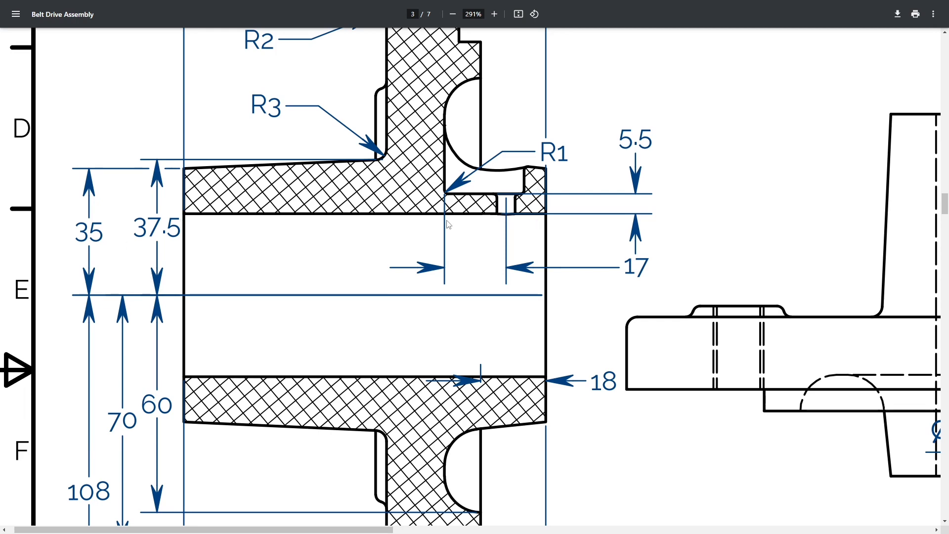
scroll(585, 332, down, 1)
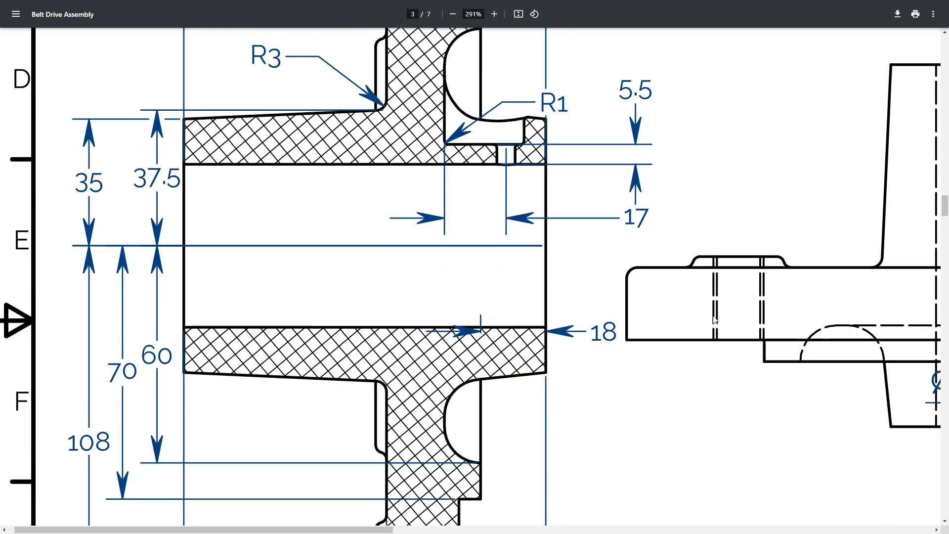
ctrl+scroll(611, 304, down, 5)
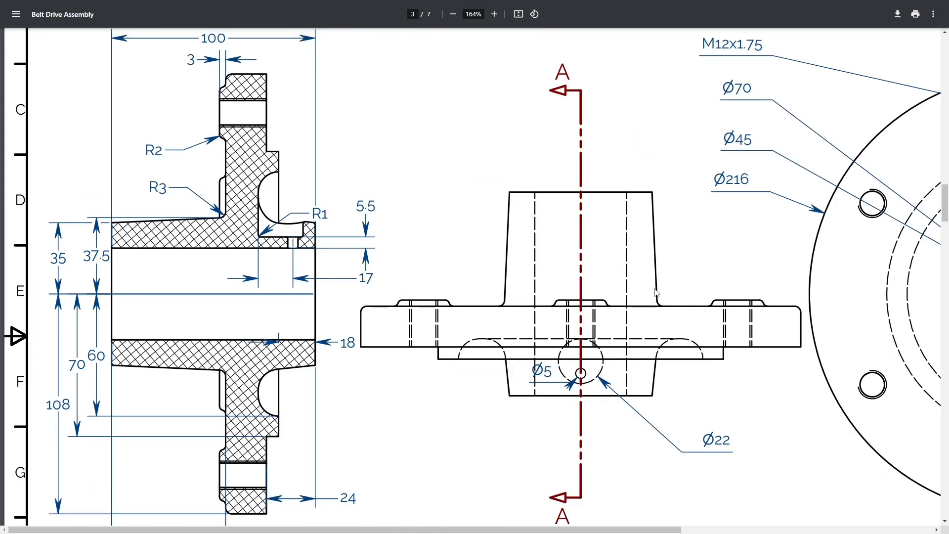
drag(565, 179, 537, 176)
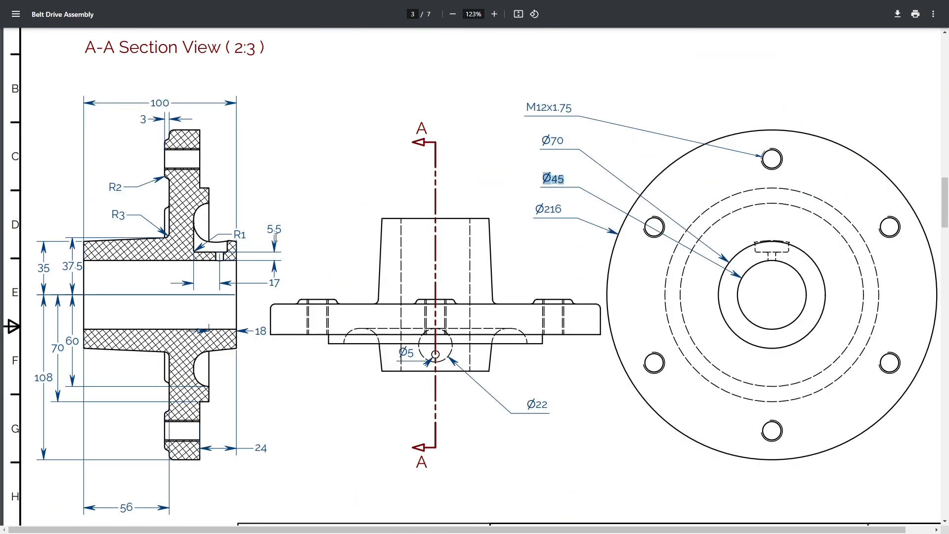
key(alt+Tab)
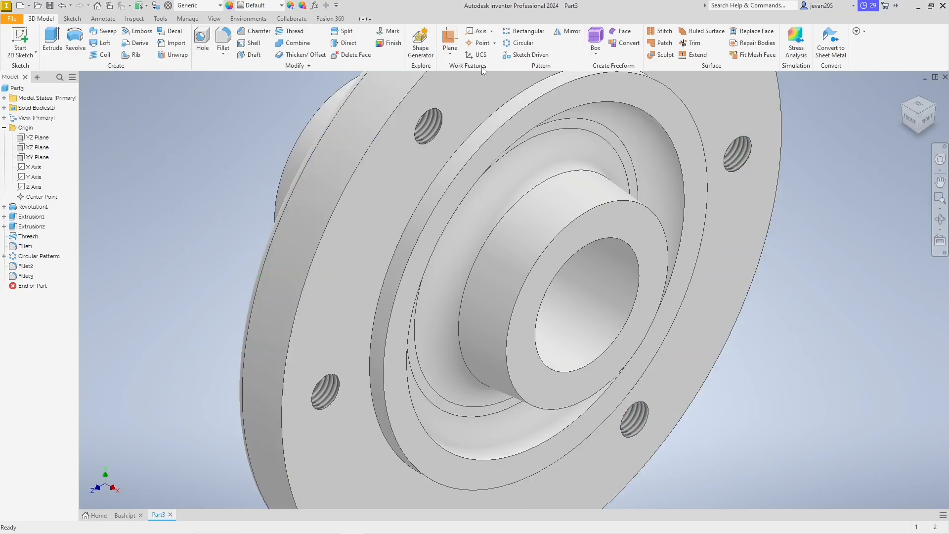
- Create a work plane offset from the XZ plane by 45/2+5.5 mm
click(450, 54)
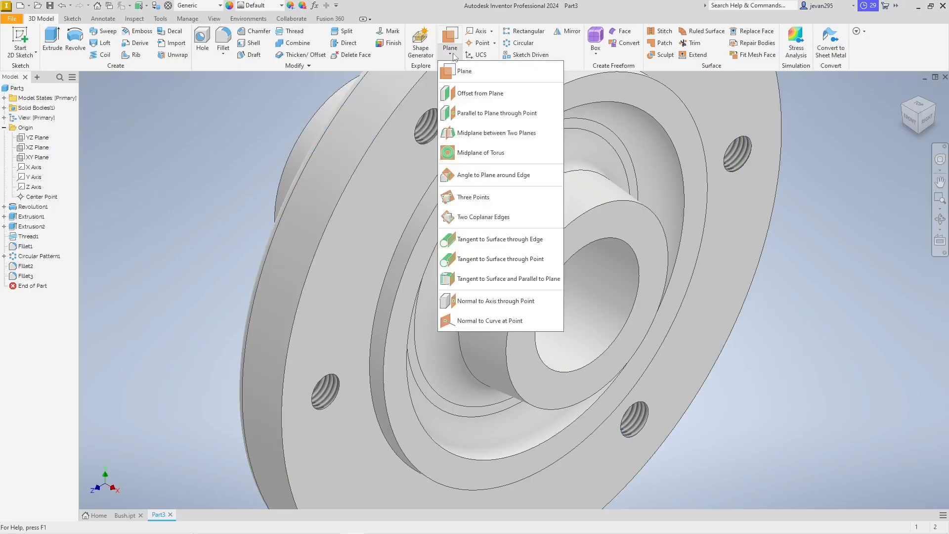
click(475, 103)
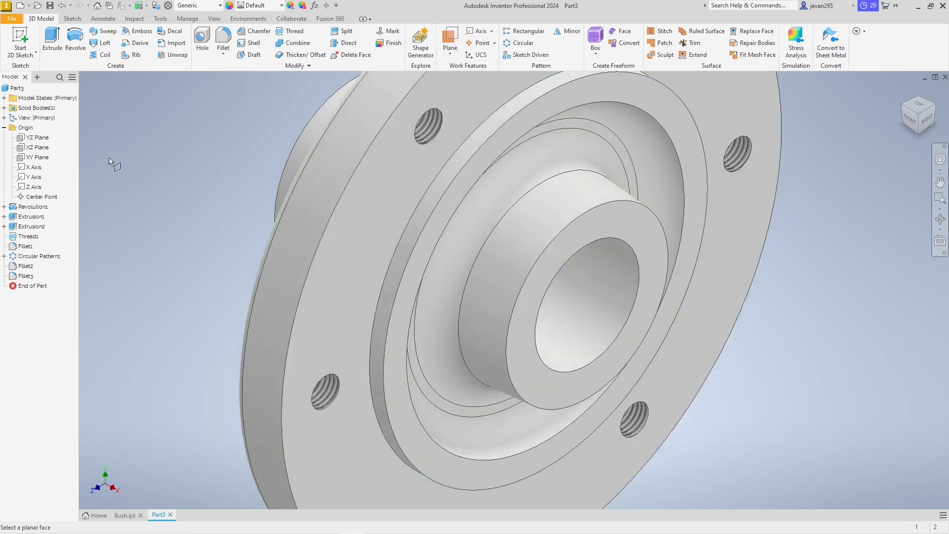
click(36, 148)
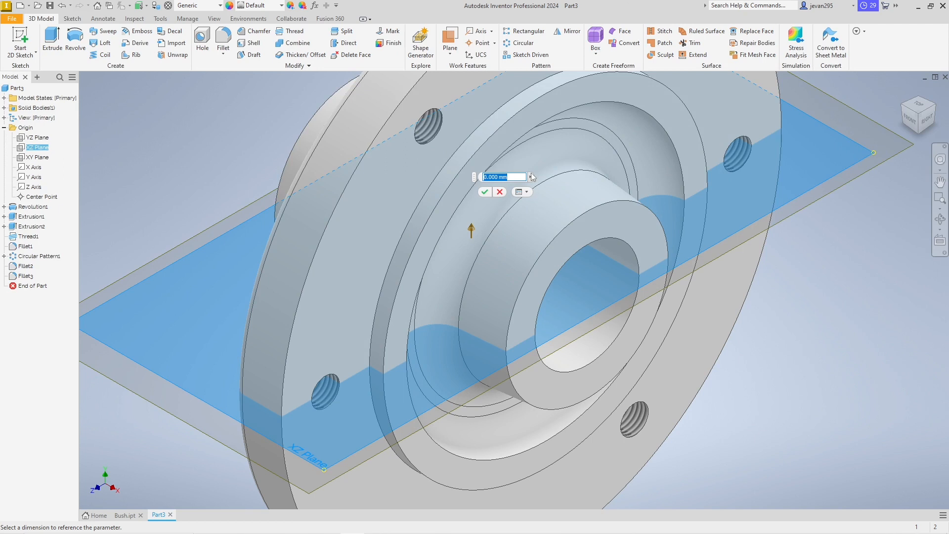
text(45/2)
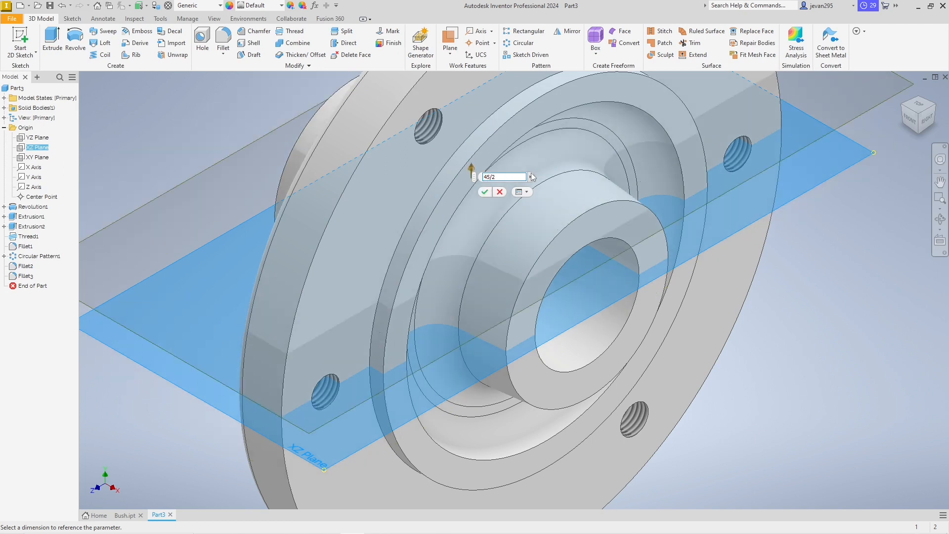
text(+5.5)
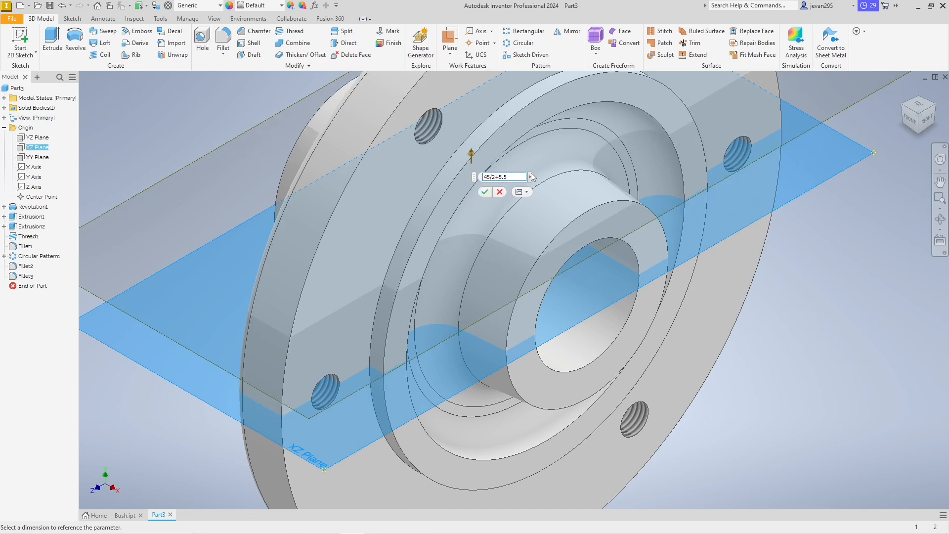
click(484, 192)
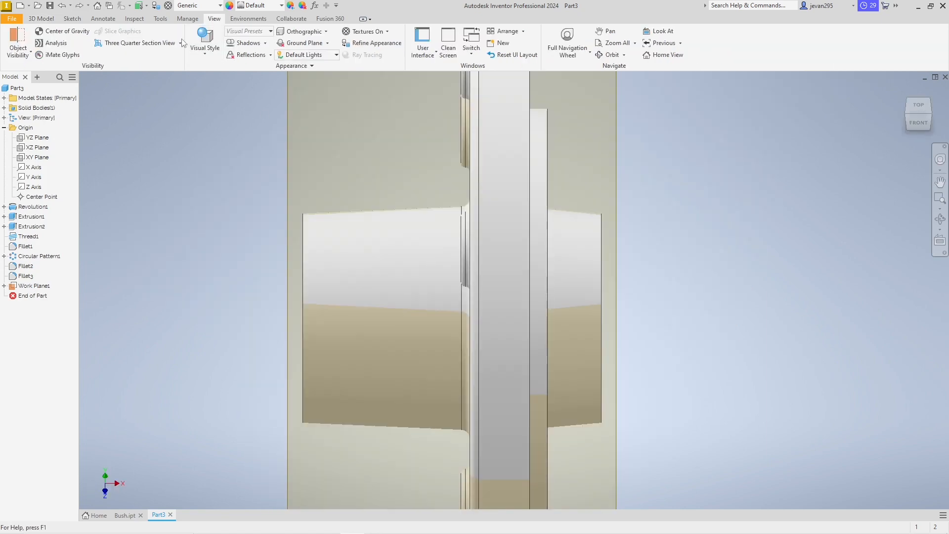
- Cut the display with a half section view at the new offset work plane
click(180, 44)
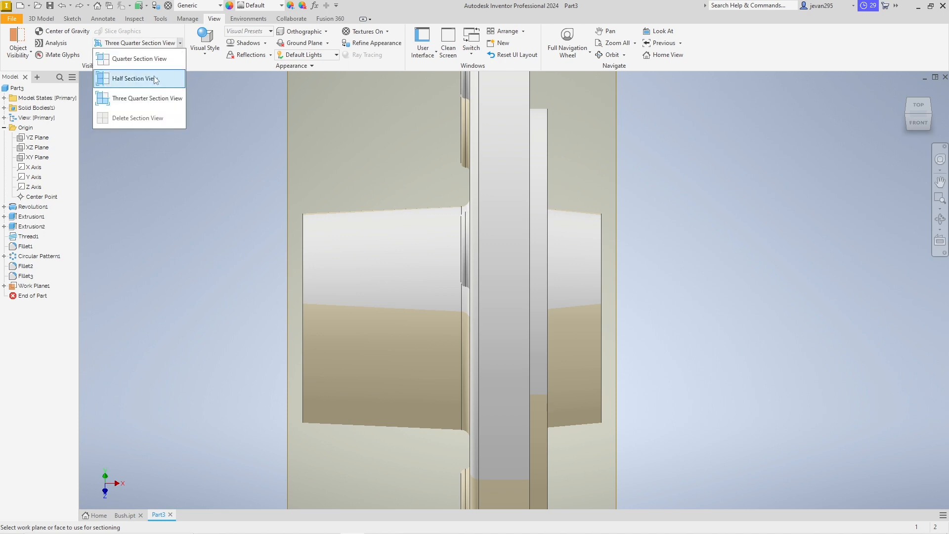
click(135, 79)
click(617, 394)
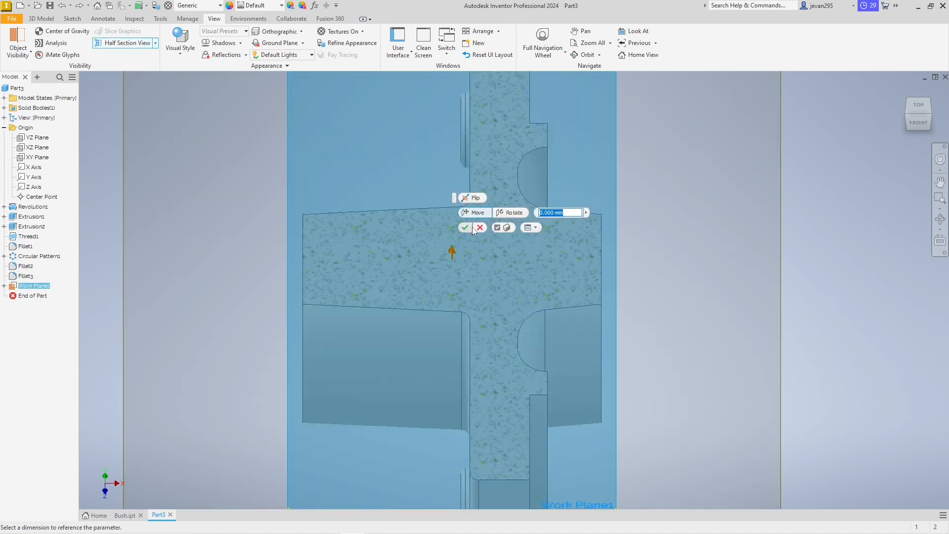
click(465, 227)
mouse_move(672, 254)
shift+middle_down()
mouse_move(678, 269)
mouse_move(663, 269)
shift+middle_up()
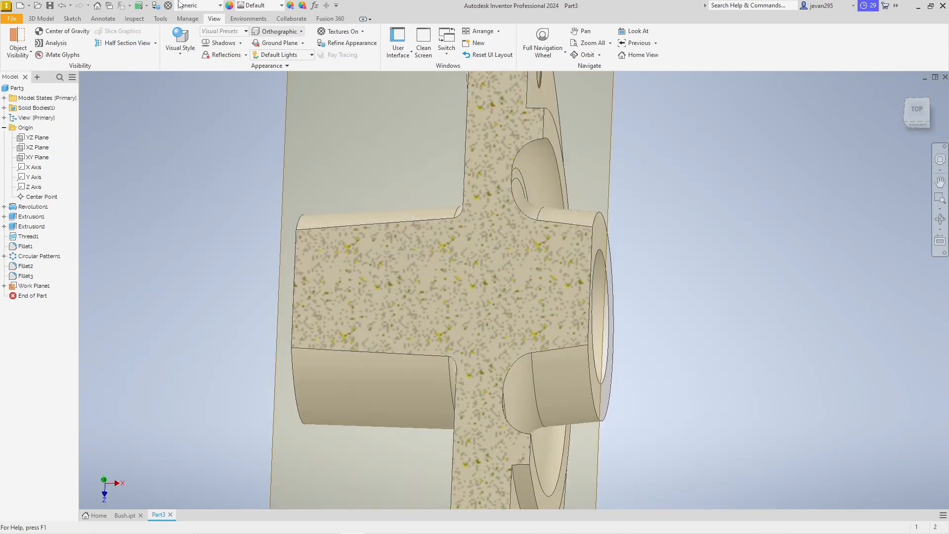
- Start a sketch on the offset work plane and draw a circle about 20 mm in diameter on the centreline within the short hub
click(41, 18)
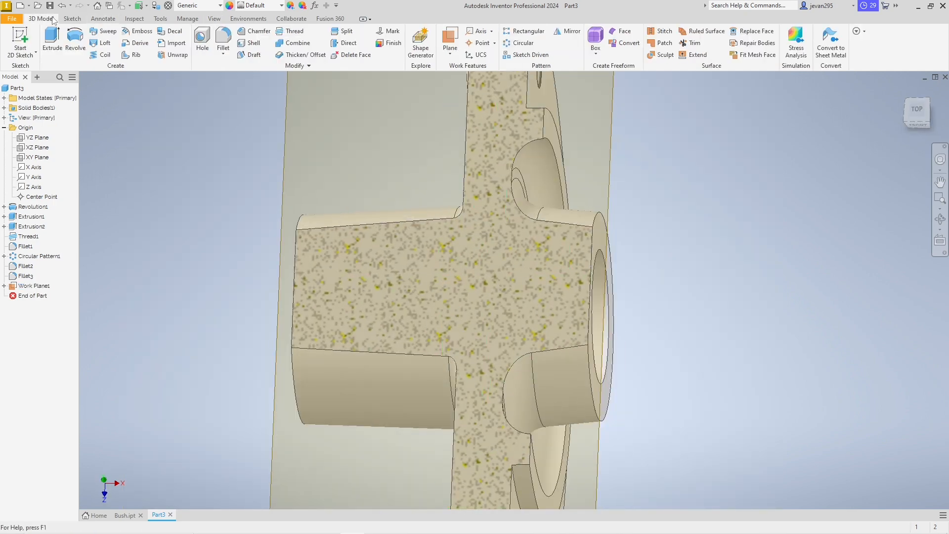
click(14, 40)
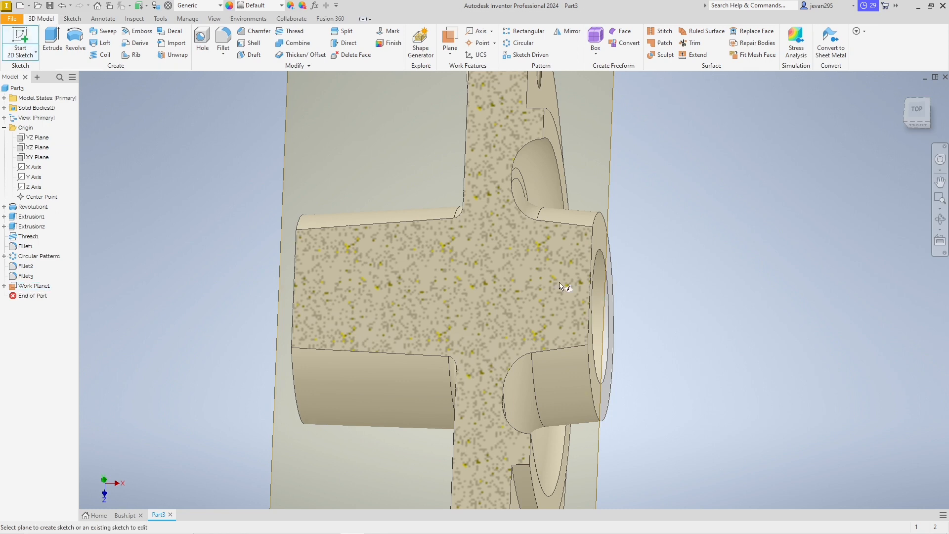
click(606, 279)
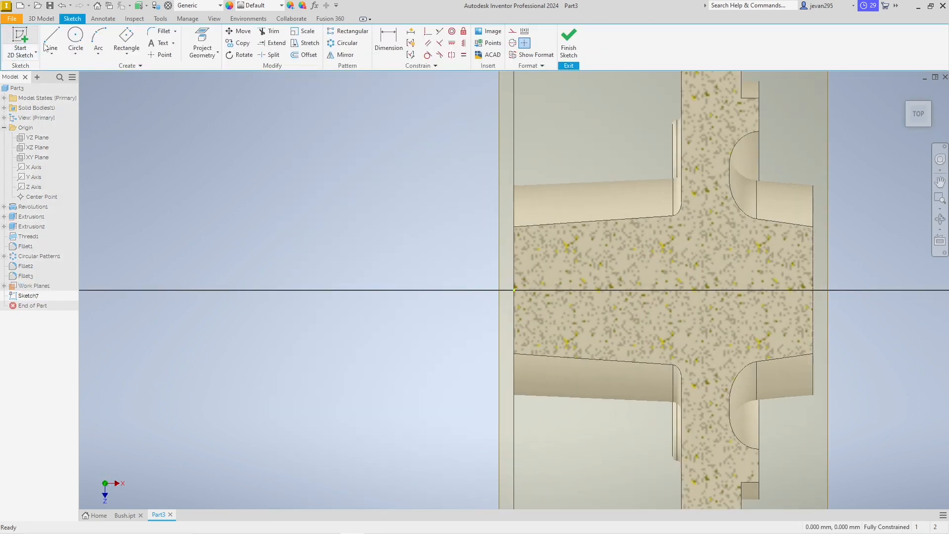
click(75, 39)
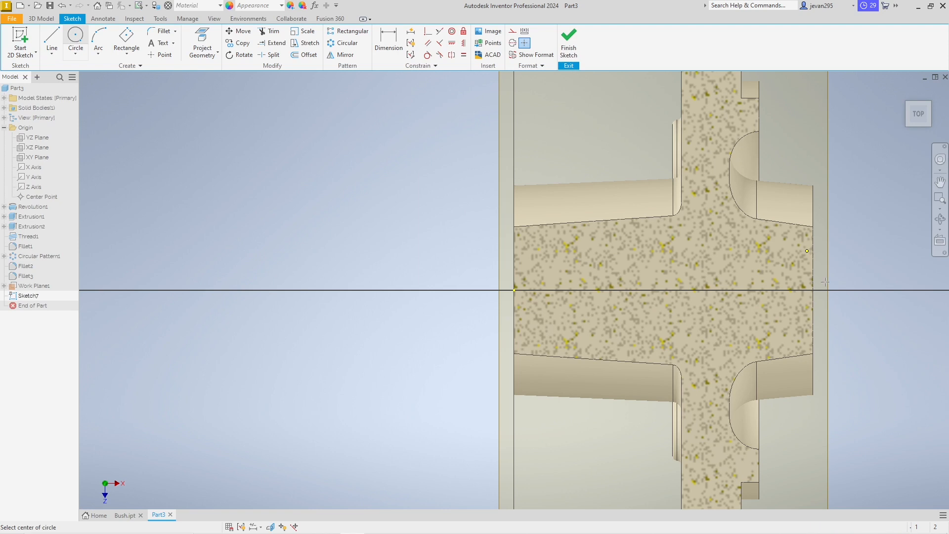
click(773, 291)
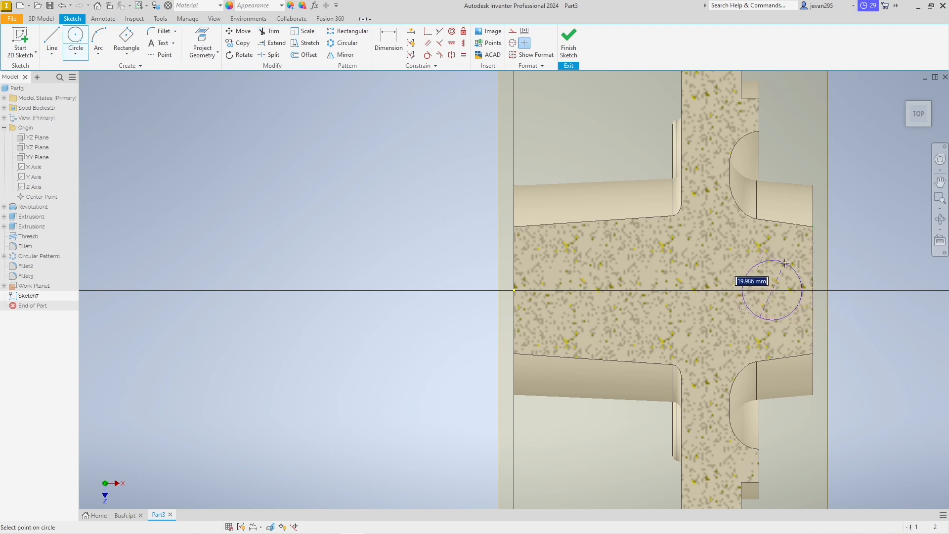
click(785, 265)
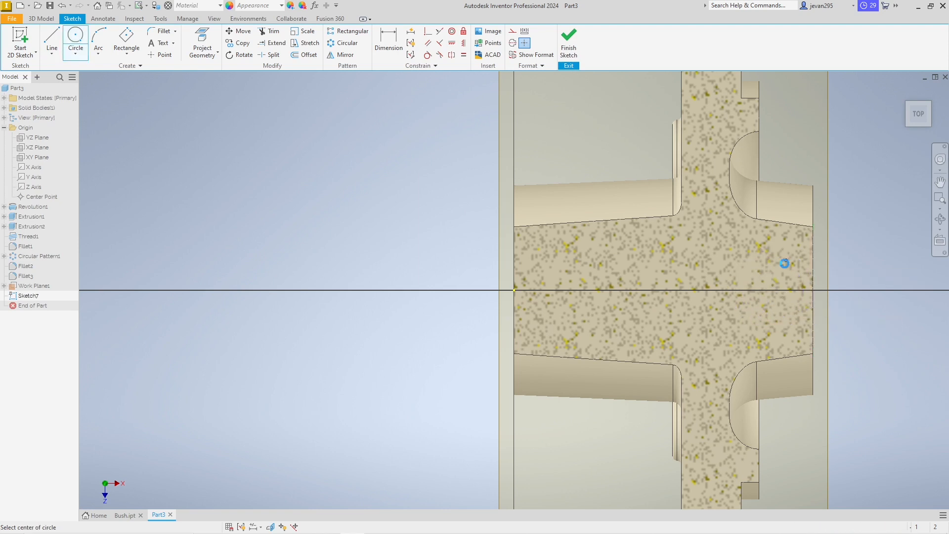
- Dimension the circle to the drawing's 22 mm diameter and set its centre's distance from the recess bottom edge to half that diameter
key(alt+Tab)
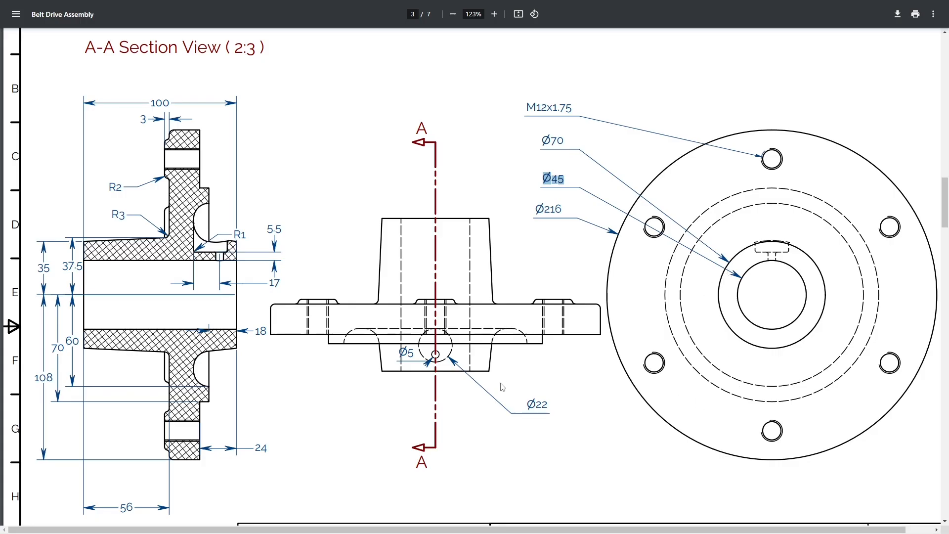
drag(528, 405, 550, 406)
key(alt+Tab)
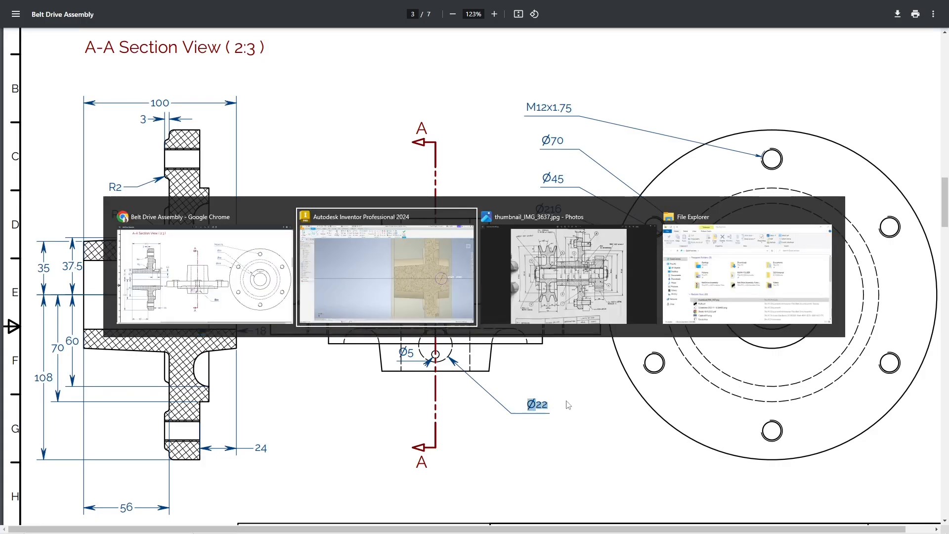
key(d)
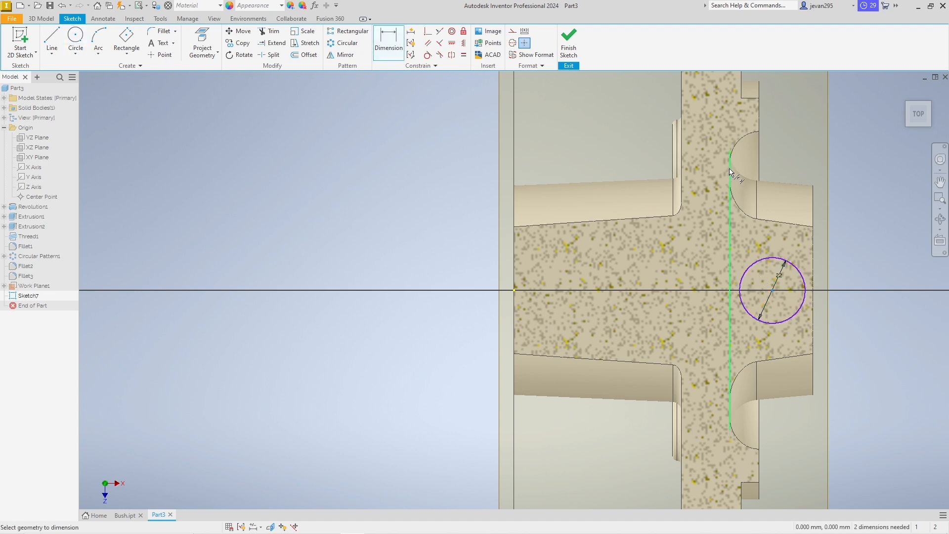
click(729, 185)
click(773, 291)
click(777, 161)
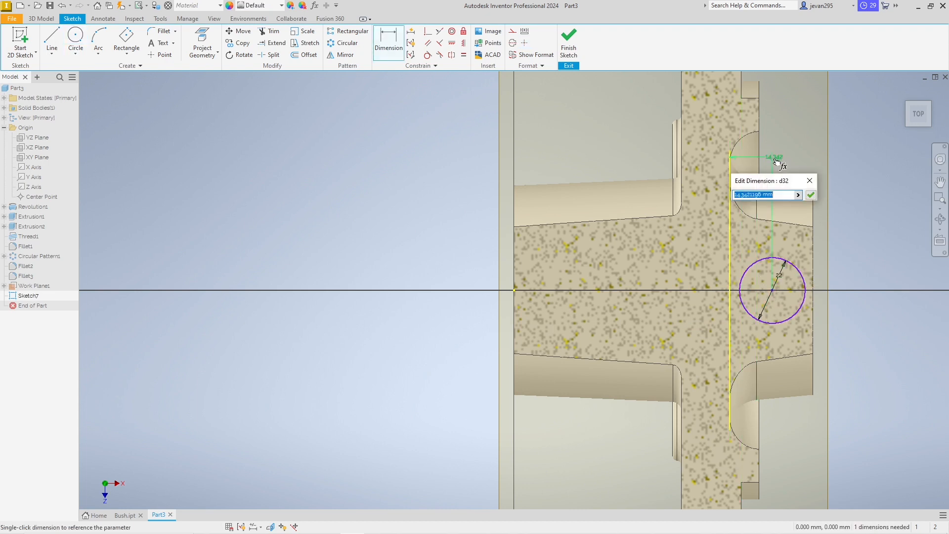
click(780, 275)
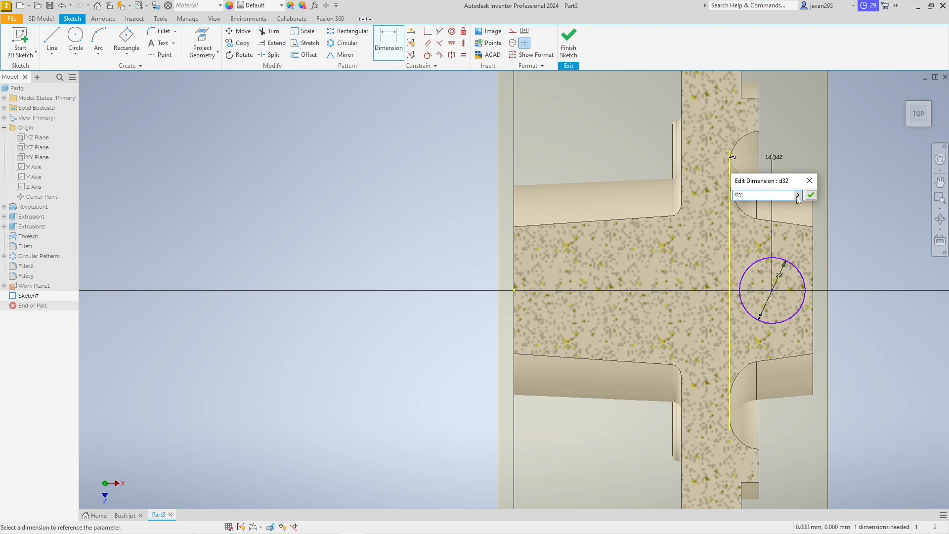
key(Return)
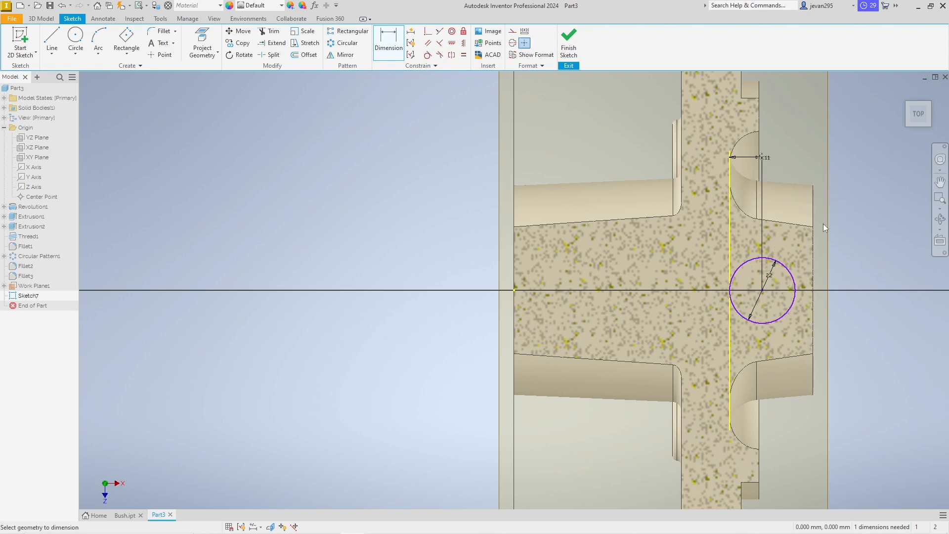
- Test the linked position dimension by setting the circle's diameter to 40 mm and back to 22 mm
double_click(770, 283)
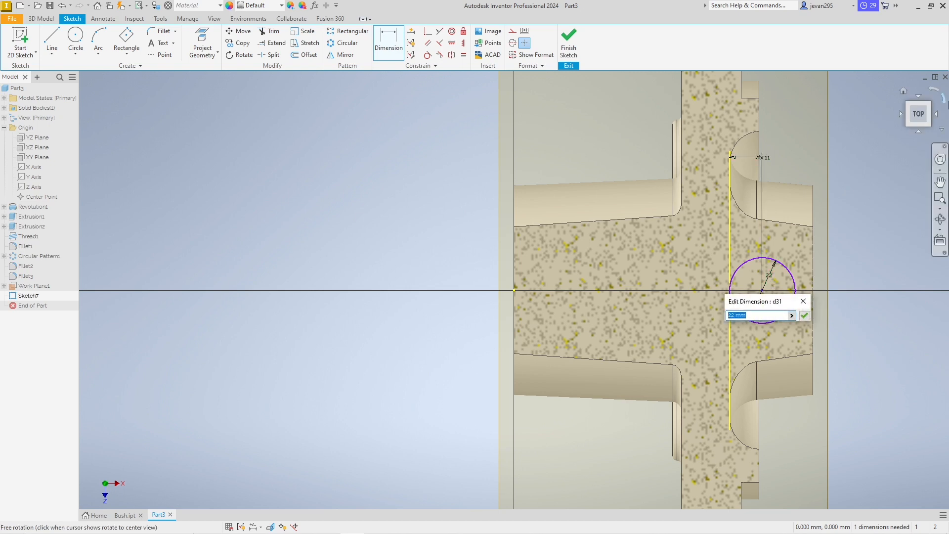
text(40)
key(Return)
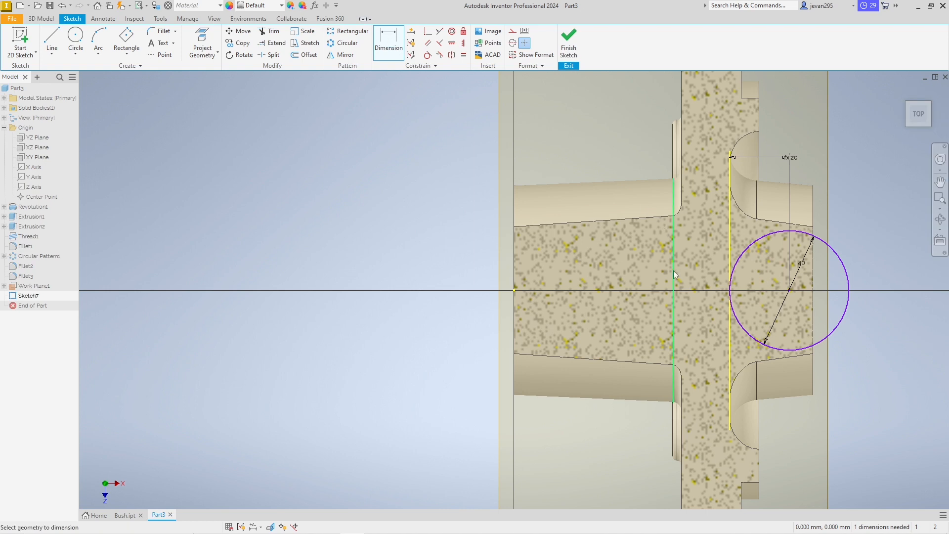
double_click(803, 267)
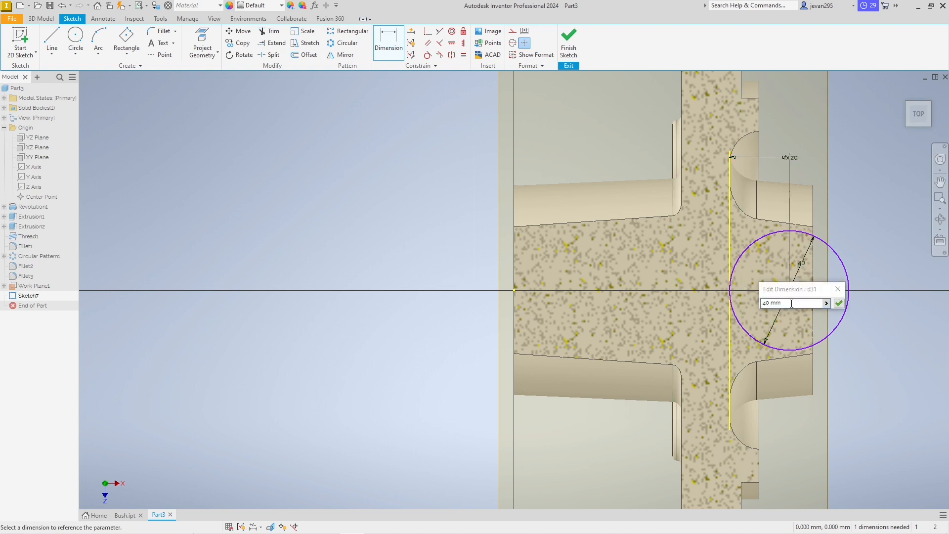
text(22)
key(Return)
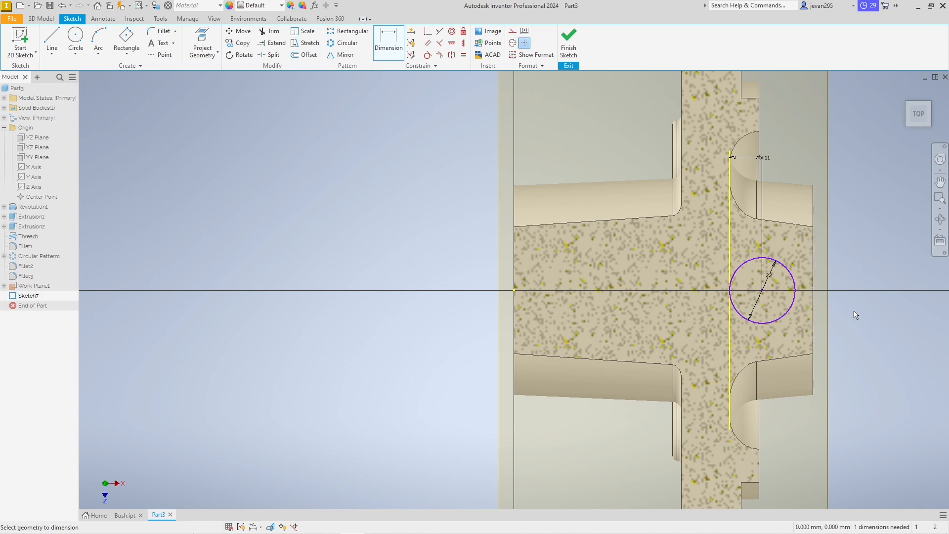
- End the half section view to display the whole housing
mouse_move(874, 315)
shift+middle_down()
mouse_move(874, 292)
mouse_move(840, 292)
mouse_move(820, 256)
shift+middle_up()
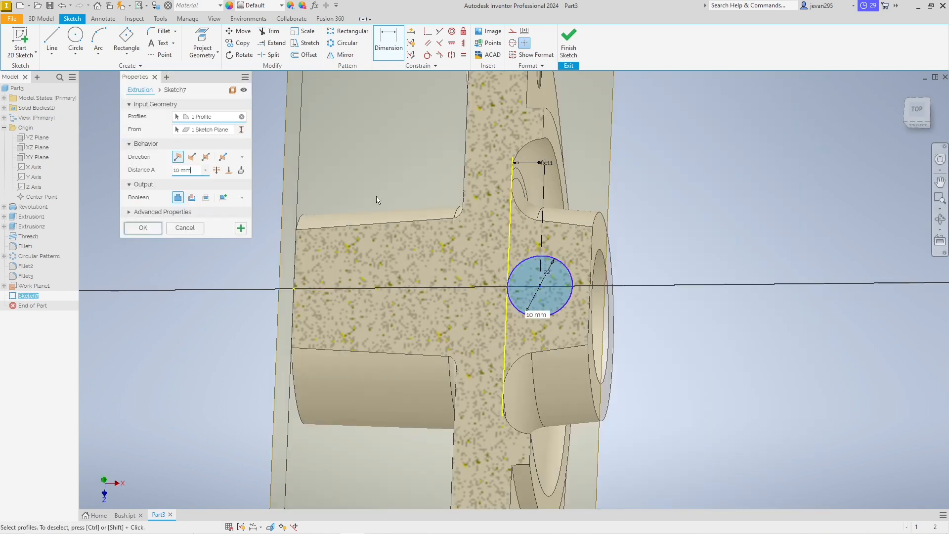
click(218, 20)
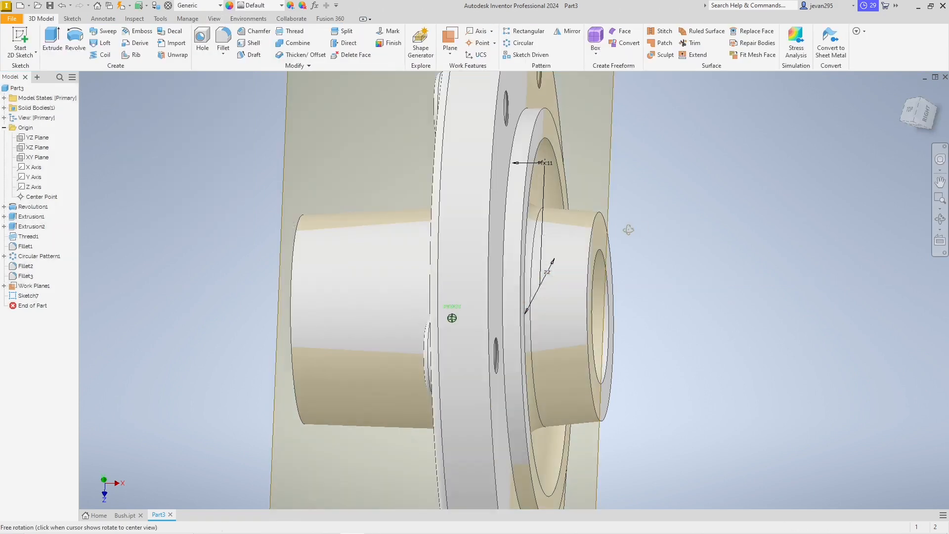
mouse_move(628, 230)
shift+middle_down()
mouse_move(532, 262)
mouse_move(621, 296)
shift+middle_up()
- Extrude the 22 mm circle 19.75 mm outward from the offset work plane, past the short hub's surface
key(e)
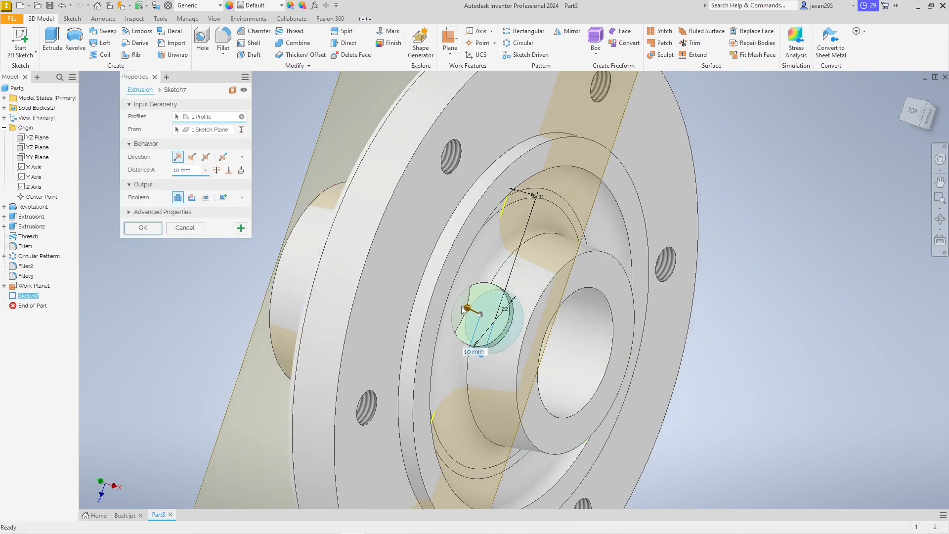
drag(468, 310, 461, 305)
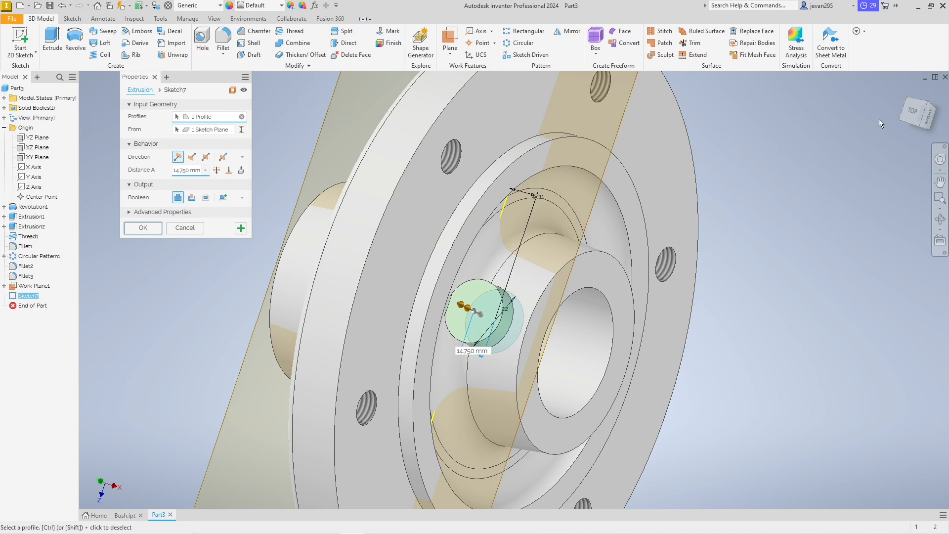
click(932, 124)
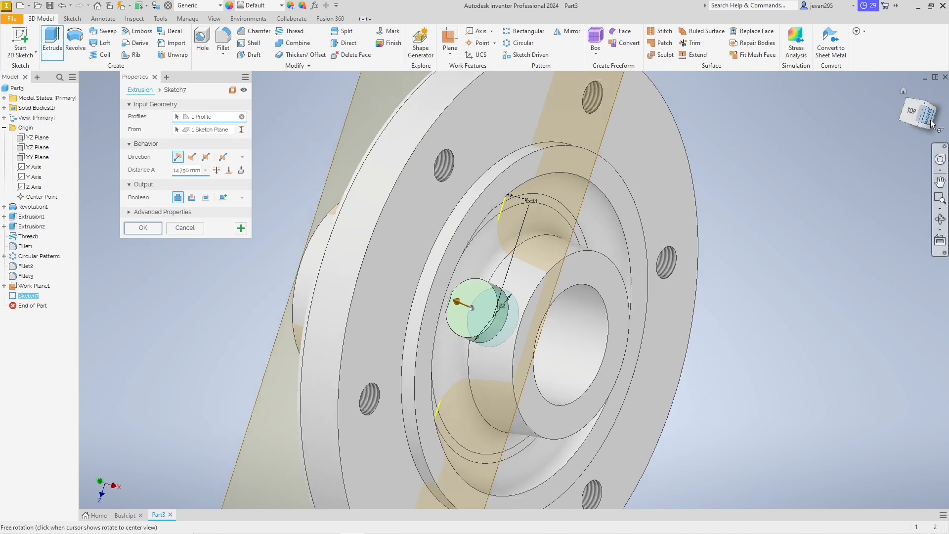
scroll(448, 290, down, 3)
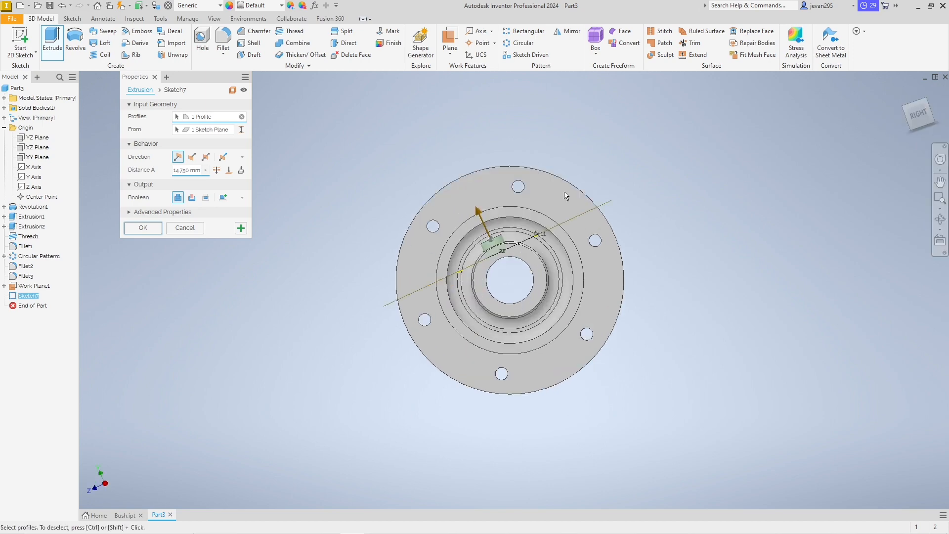
scroll(515, 233, up, 5)
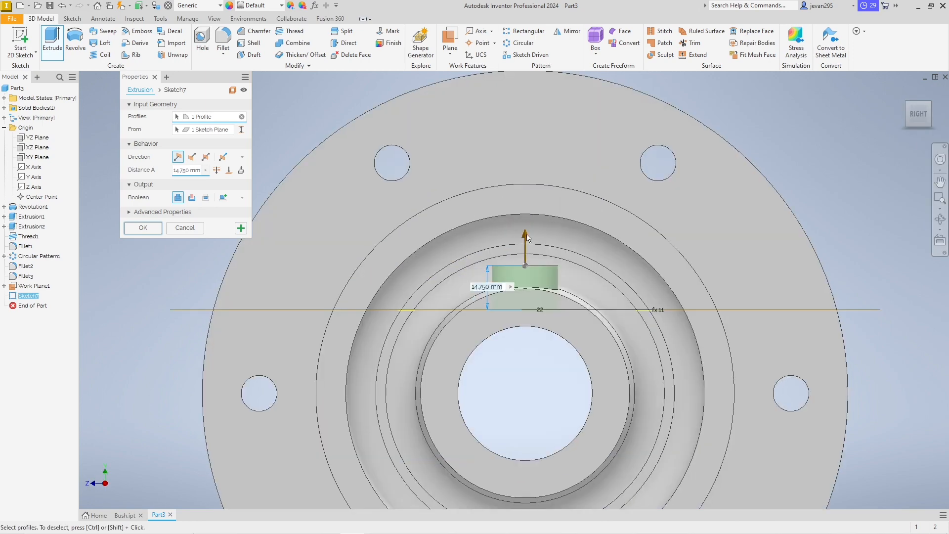
mouse_move(526, 239)
mouse_down()
mouse_move(527, 221)
mouse_move(525, 257)
mouse_up()
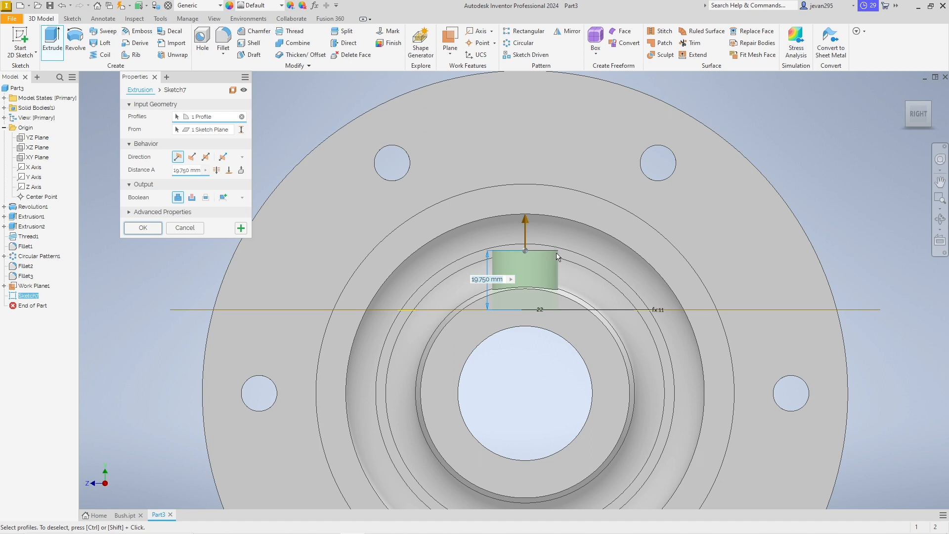
click(136, 231)
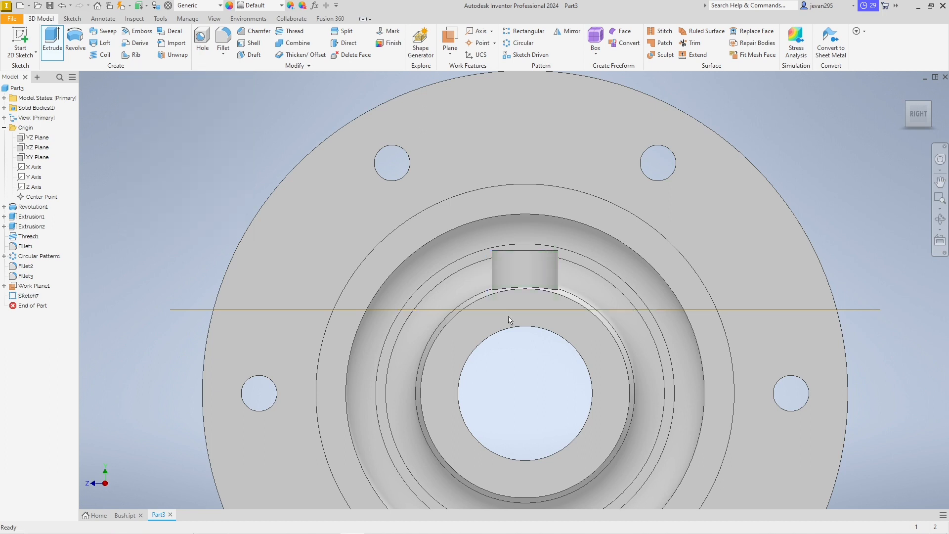
- Change the circle's extrusion to a cut to form the pocket in the short hub
double_click(32, 295)
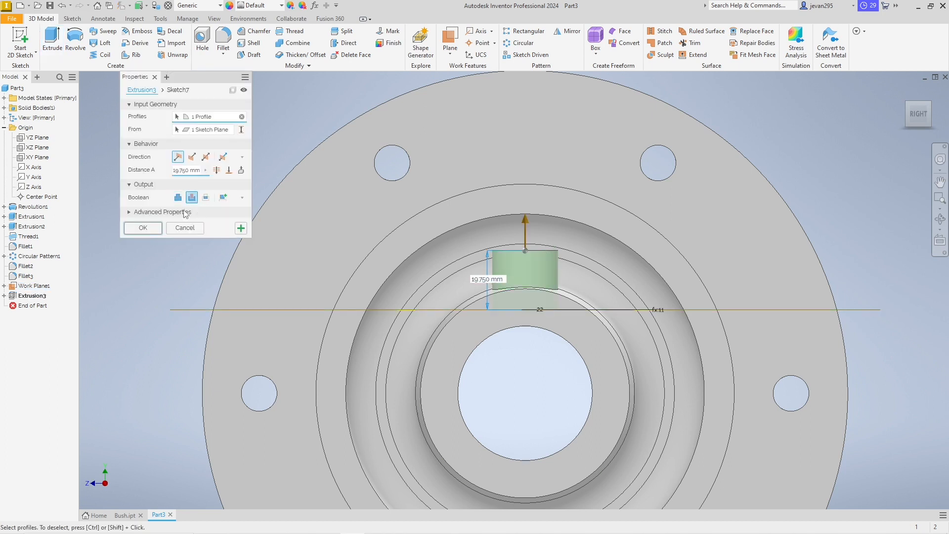
click(192, 198)
click(156, 229)
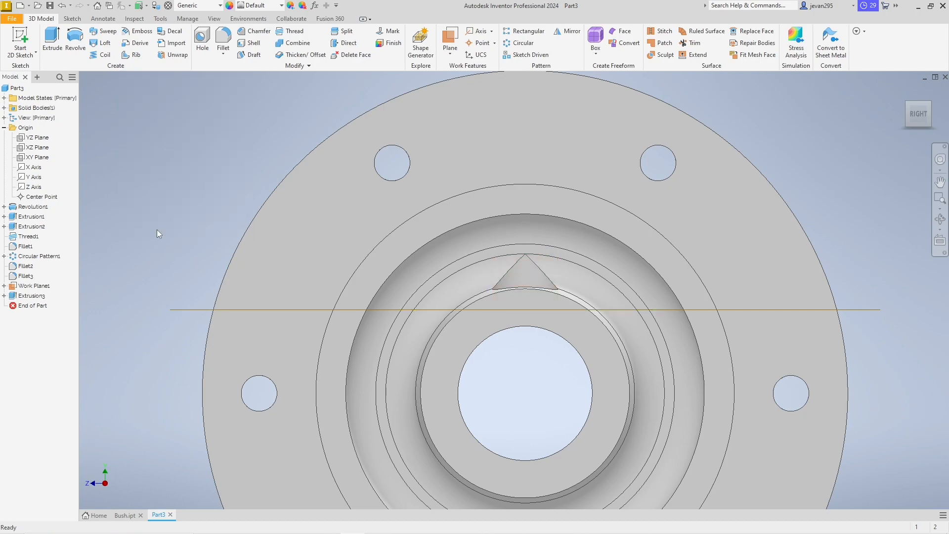
- Check the small hub hole in the section drawing and start a sketch on the hub pocket's floor
key(alt+Tab)
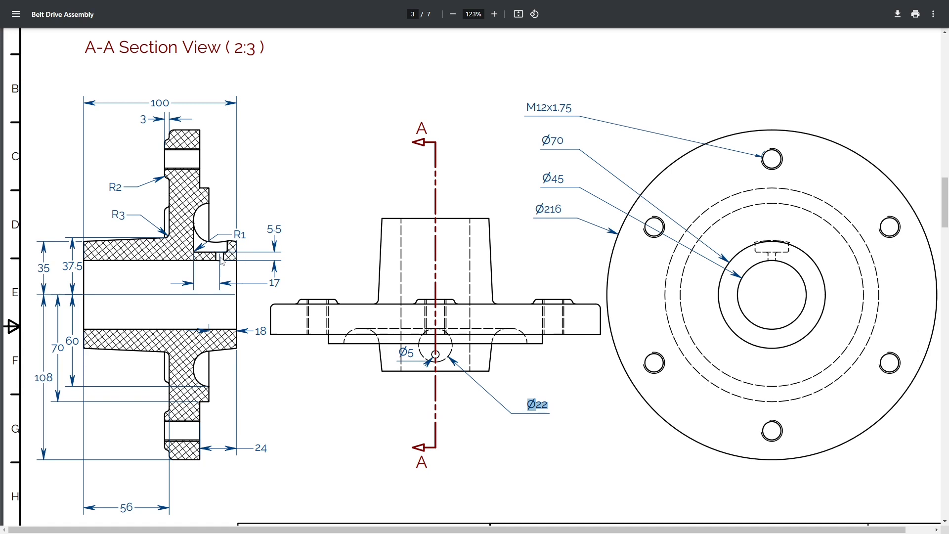
key(alt+Tab)
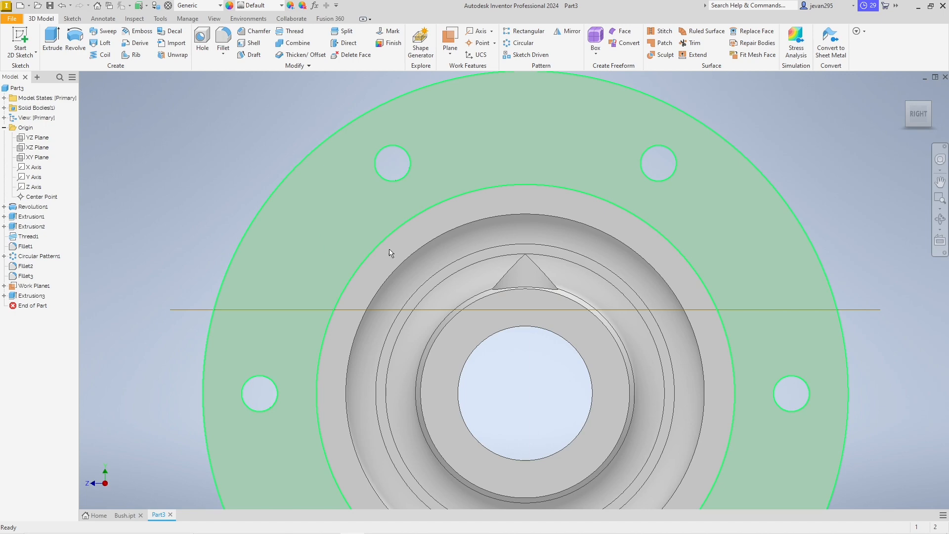
scroll(391, 254, down, 1)
shift+middle_drag(403, 260, 457, 349)
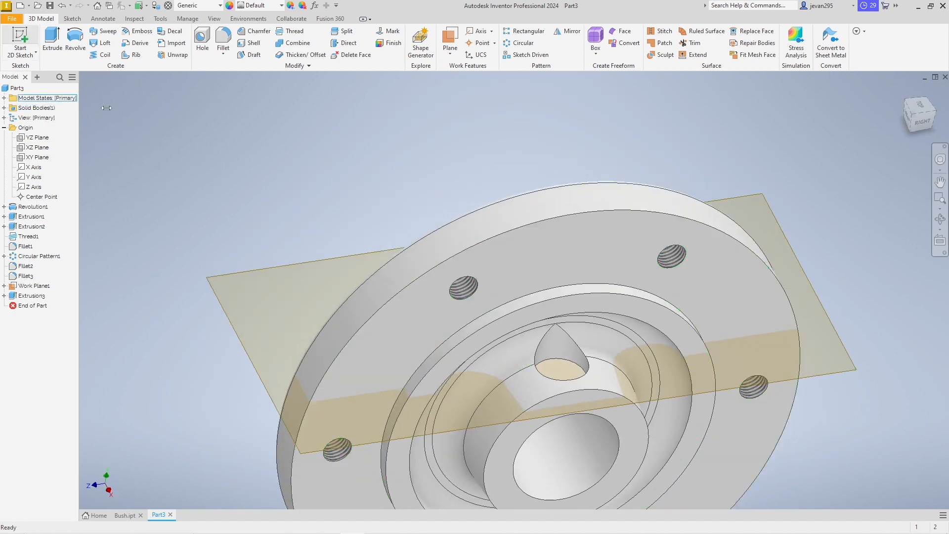
click(20, 40)
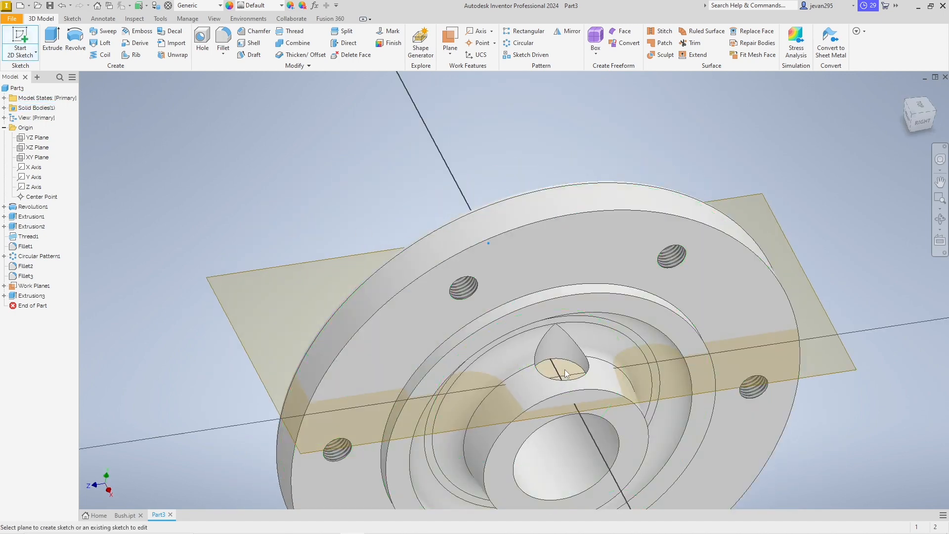
click(566, 373)
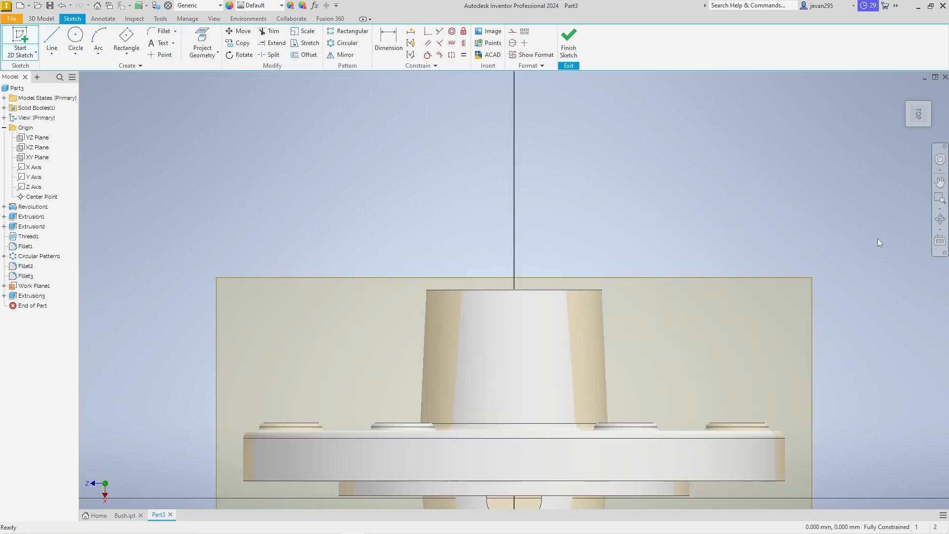
- Draw a 5 mm diameter circle inside the pocket floor, centred on the horizontal axis between the pocket's centre and its outer edge
click(945, 102)
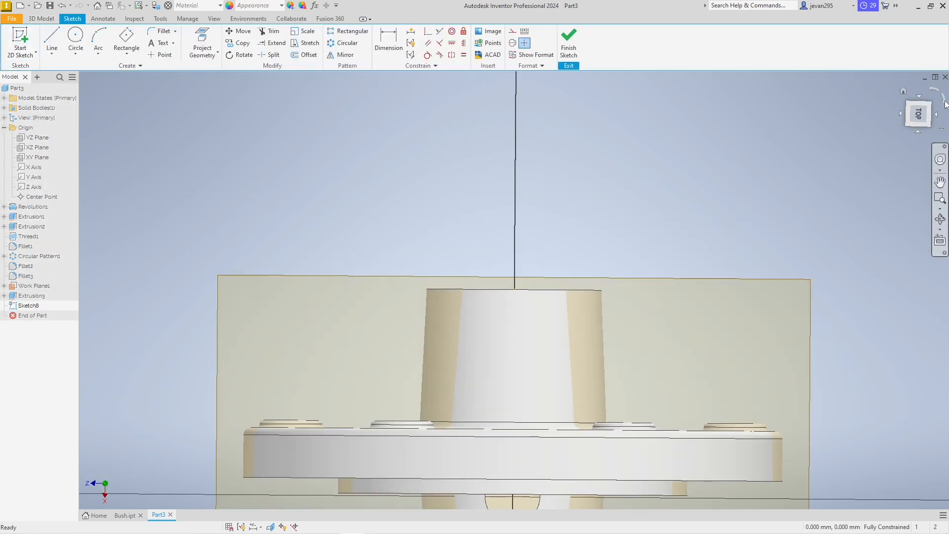
click(945, 103)
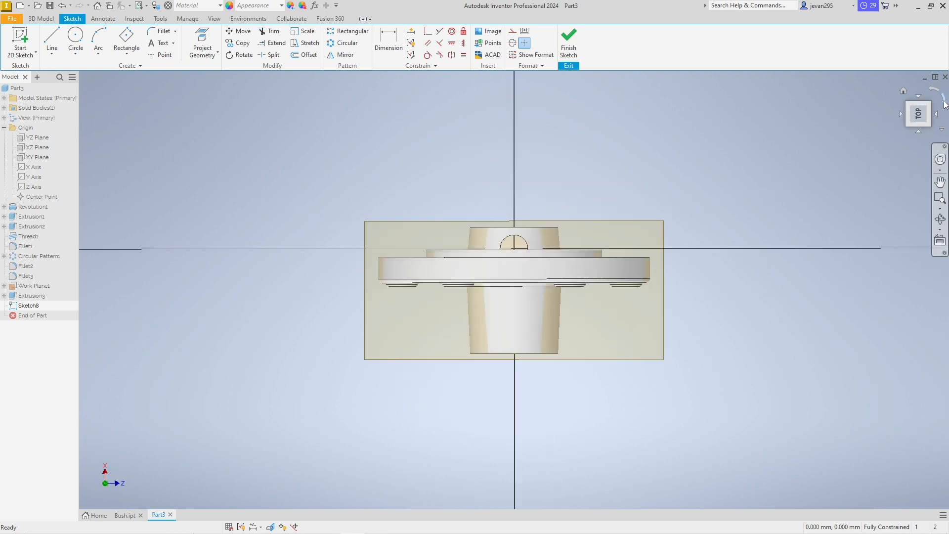
click(944, 103)
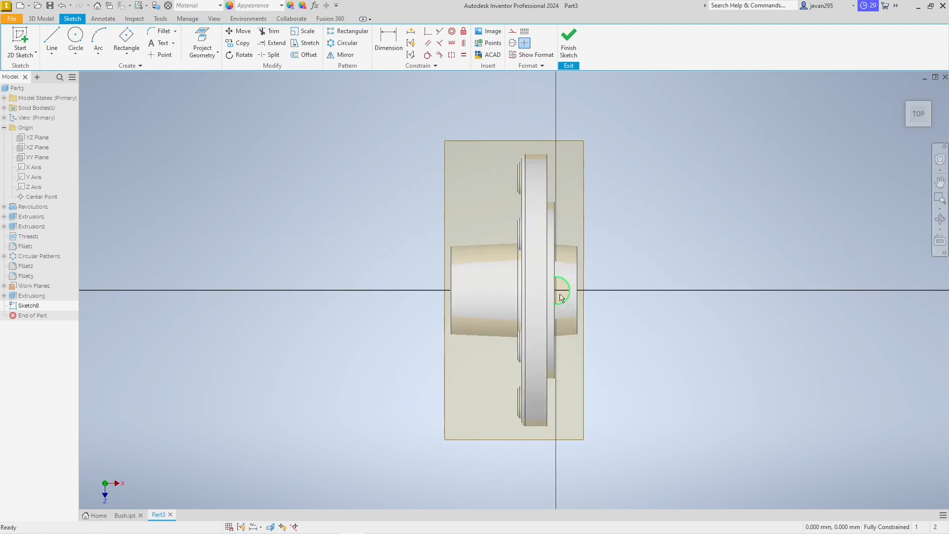
scroll(562, 297, down, 2)
scroll(559, 294, up, 5)
scroll(561, 287, up, 2)
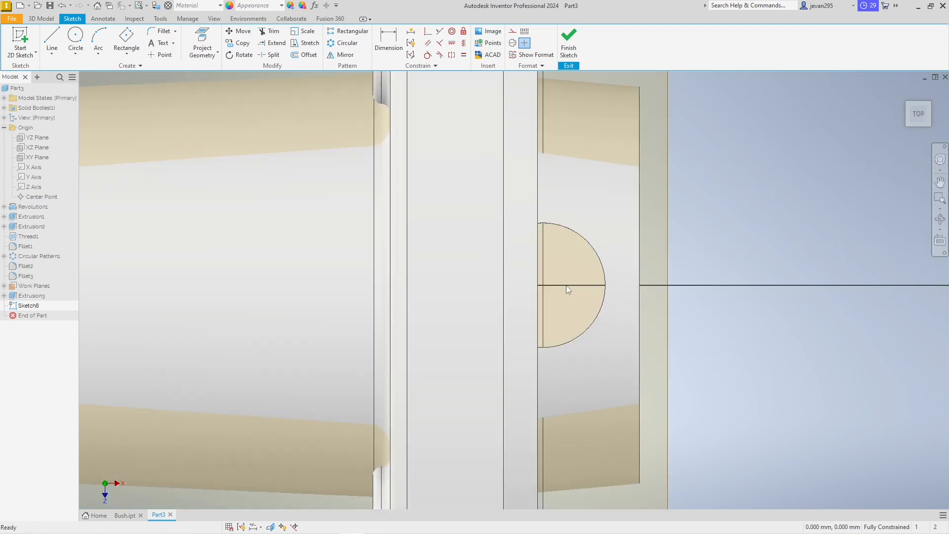
middle_drag(566, 286, 548, 287)
click(76, 37)
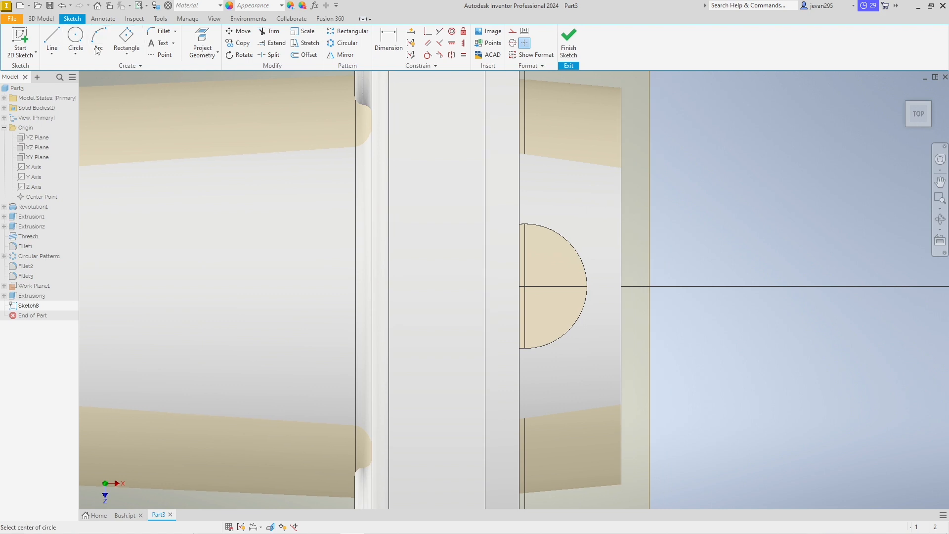
click(555, 287)
text(5)
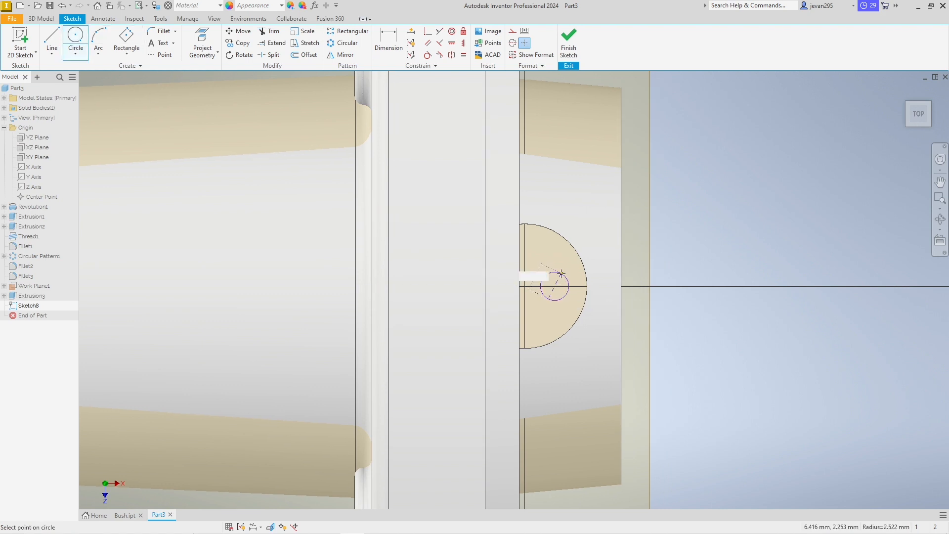
key(Return)
- Dimension the small circle's horizontal distance from the pocket arc's centre as 17-22/2, using the 17 mm offset in the drawing
click(397, 51)
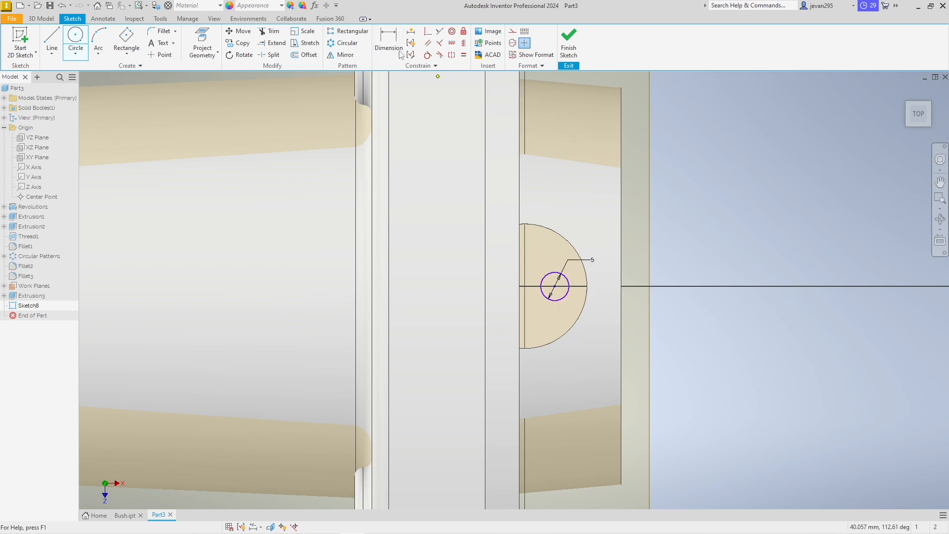
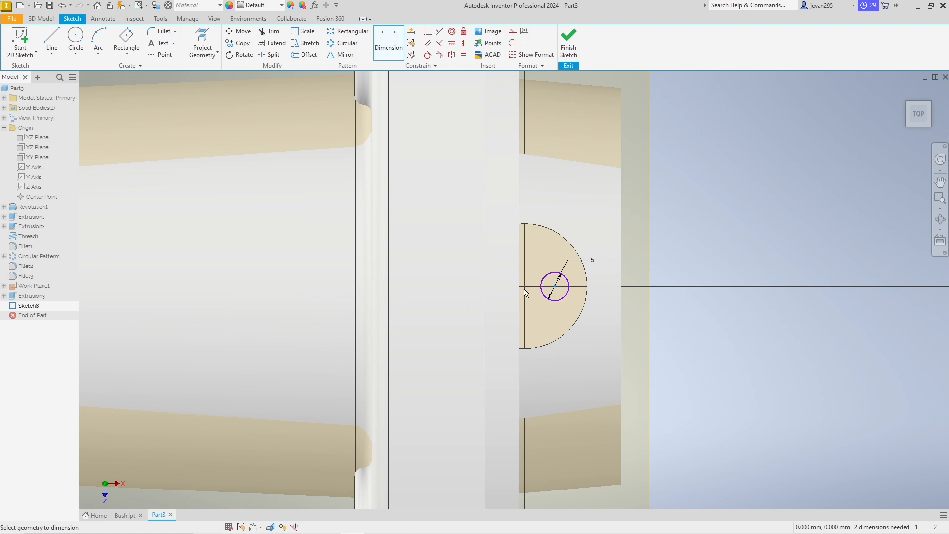
click(526, 225)
click(555, 273)
click(545, 246)
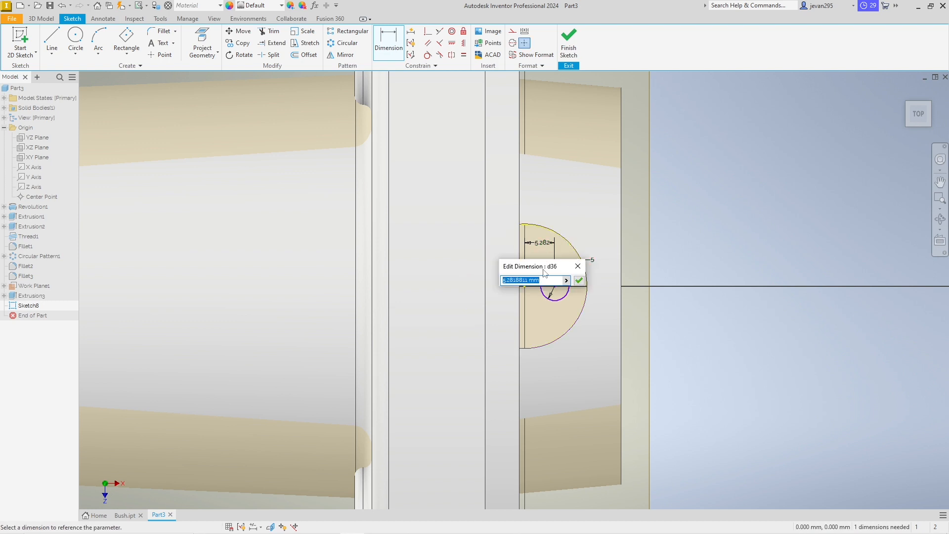
drag(546, 273, 573, 409)
key(alt+Tab)
key(alt+Tab)
key(alt+Tab)
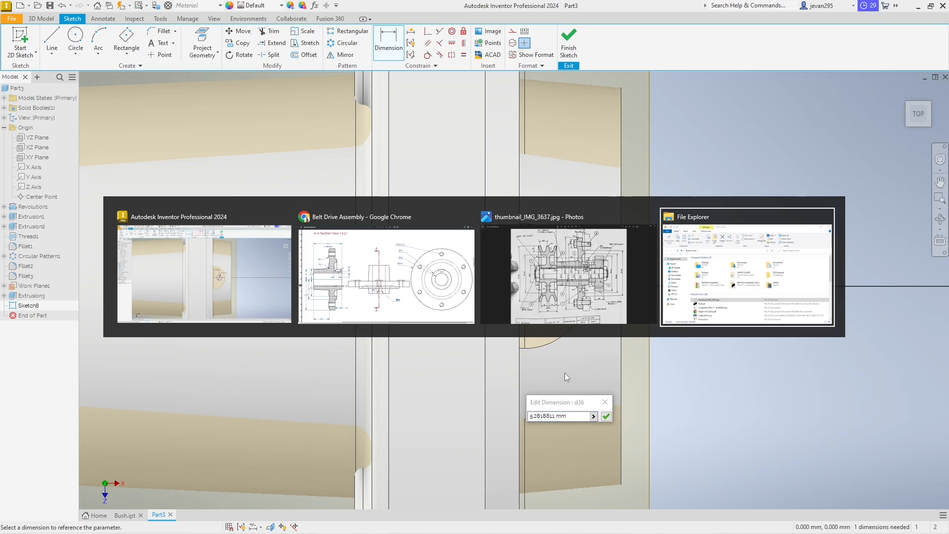
key(alt+Tab)
key(alt+Tab)
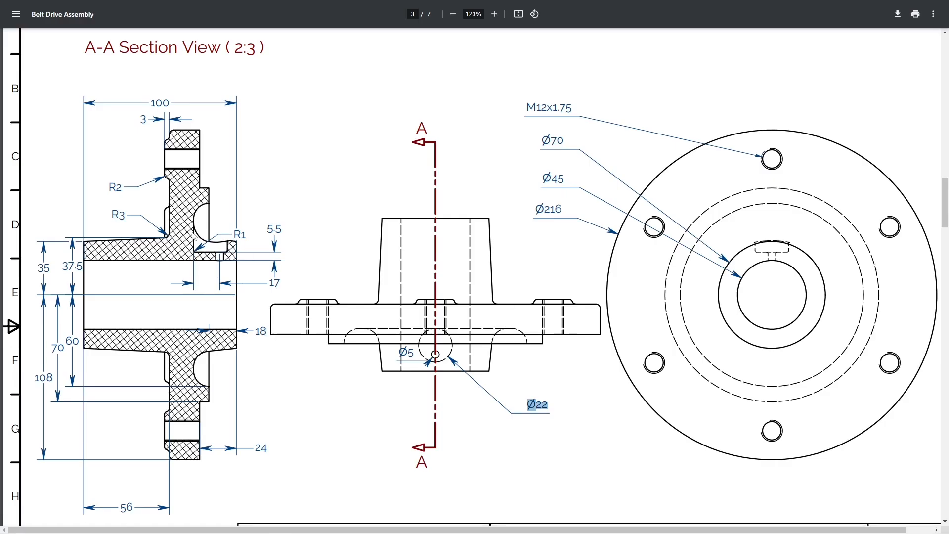
key(alt+Tab)
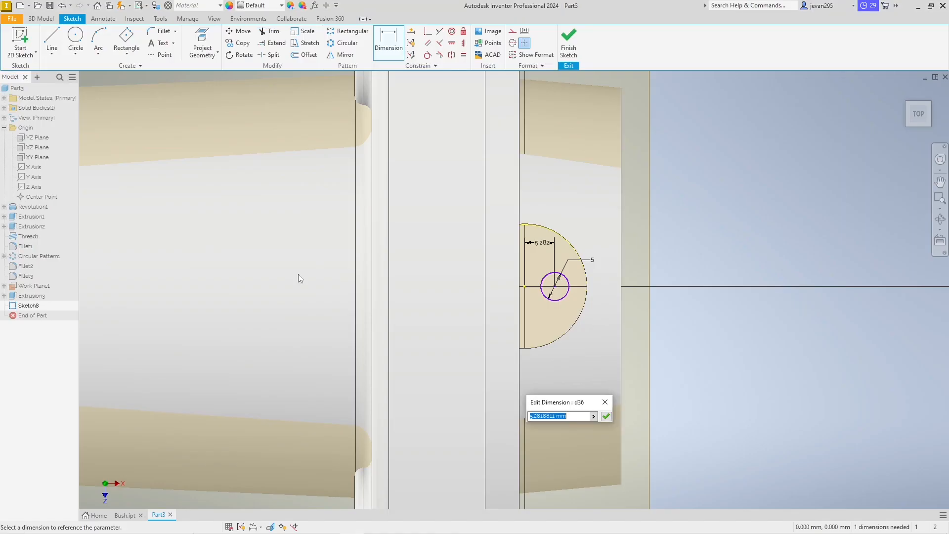
text(17-22/2)
key(Return)
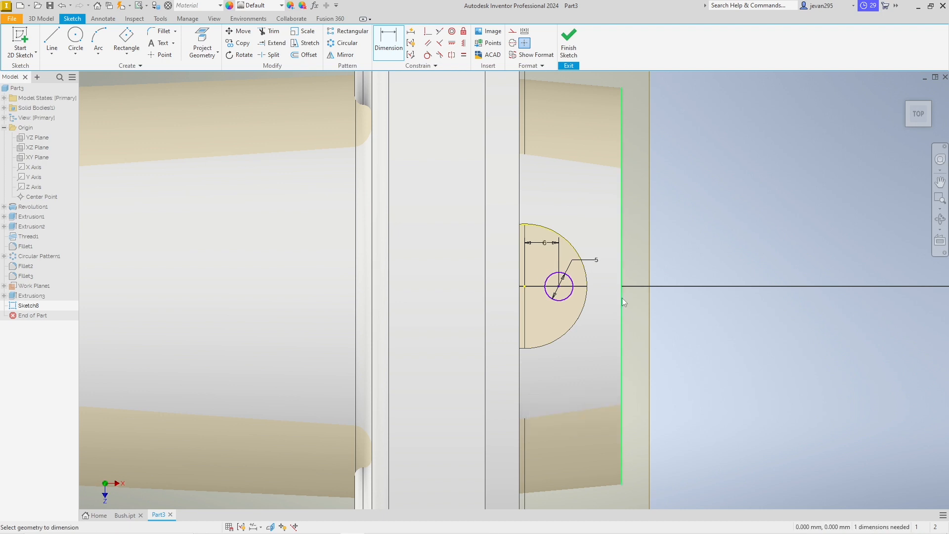
- Set up an extruded cut of the 5 mm circle, directed inward from the pocket floor through the whole hub
click(571, 289)
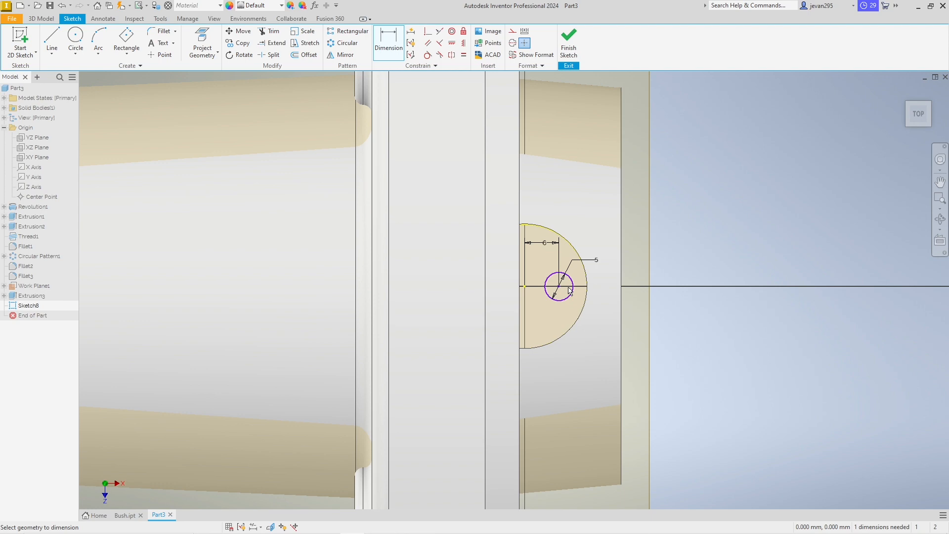
key(e)
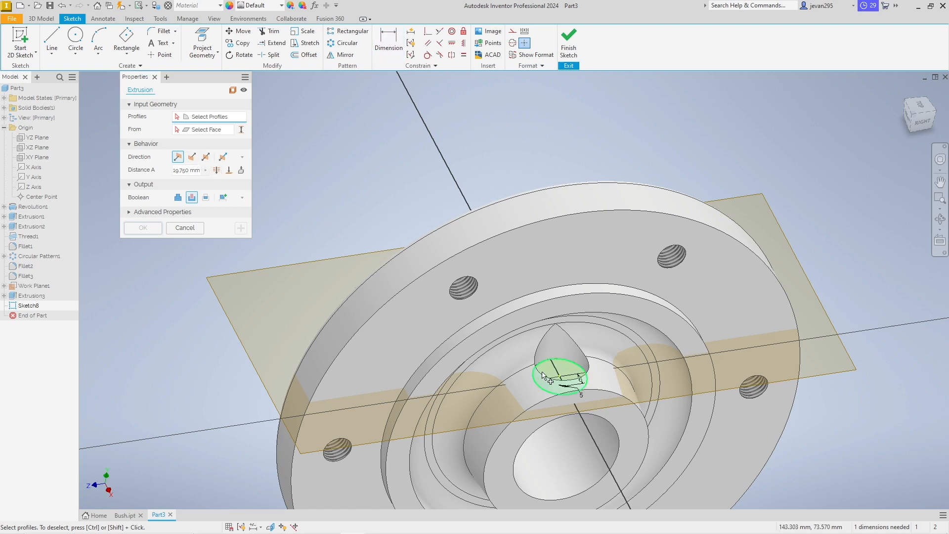
shift+middle_drag(523, 377, 563, 430)
scroll(564, 435, up, 3)
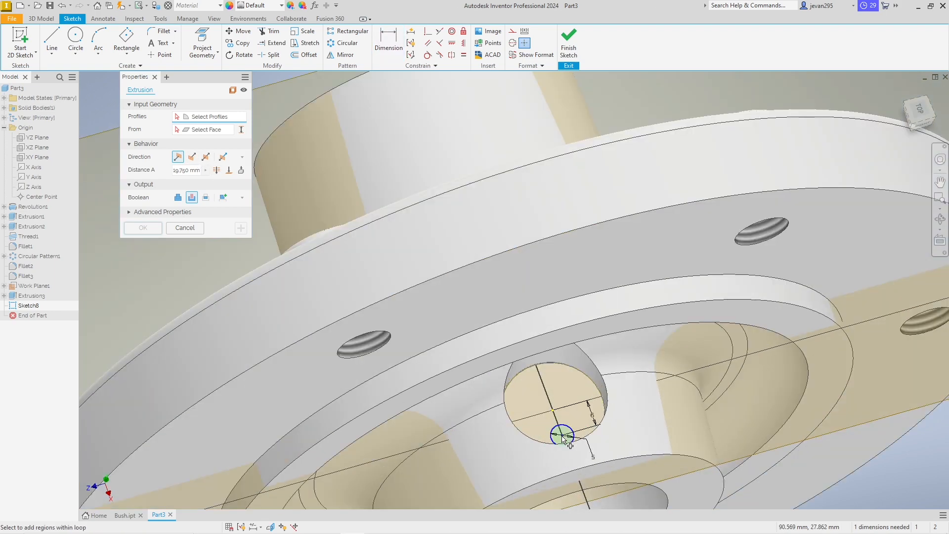
click(563, 438)
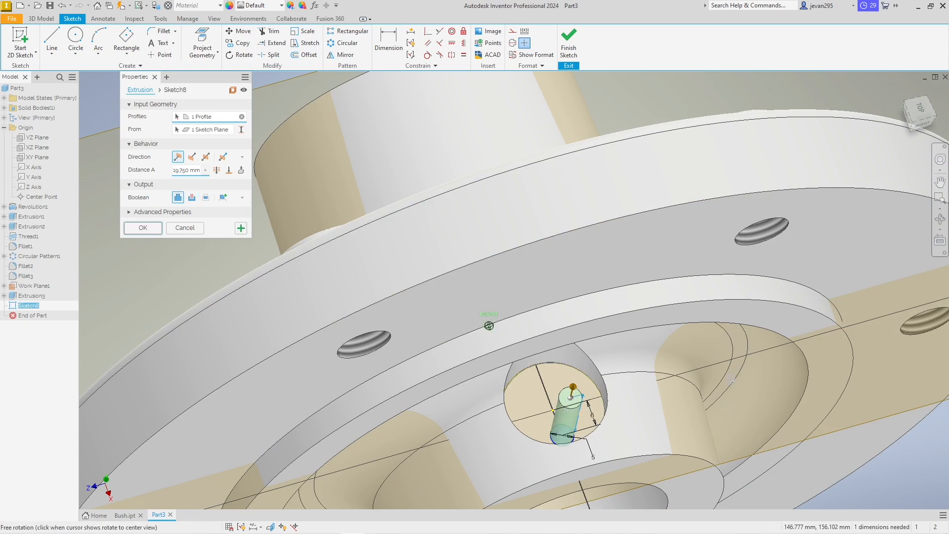
shift+middle_drag(732, 381, 717, 198)
click(192, 198)
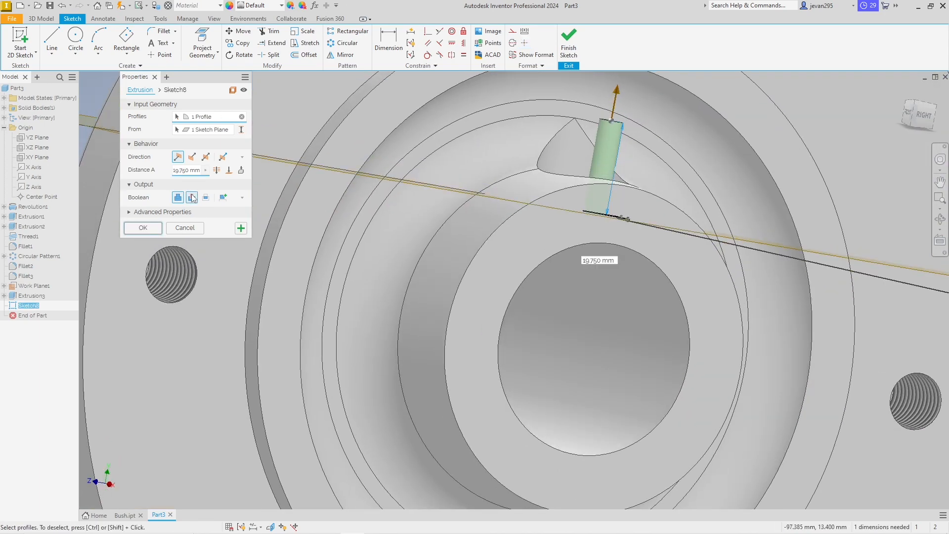
click(216, 173)
scroll(619, 329, down, 3)
scroll(619, 347, up, 5)
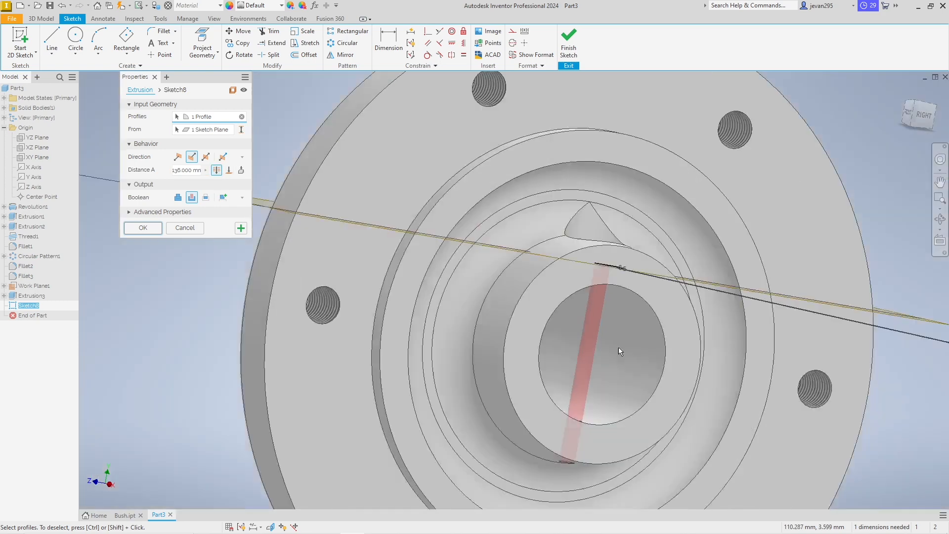
scroll(618, 347, up, 2)
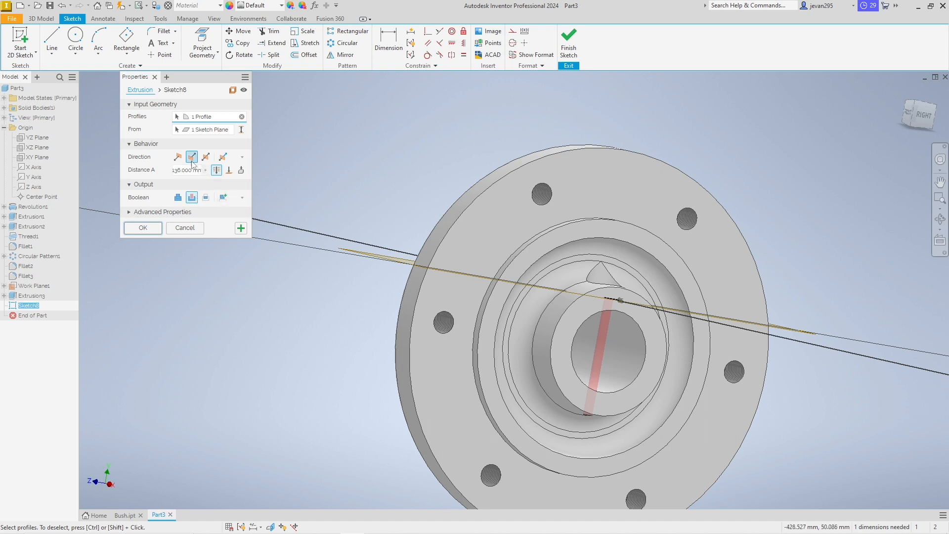
- Limit the 5 mm hole's cut to a distance of about 20 mm, piercing only the near hub wall into the bore
click(216, 171)
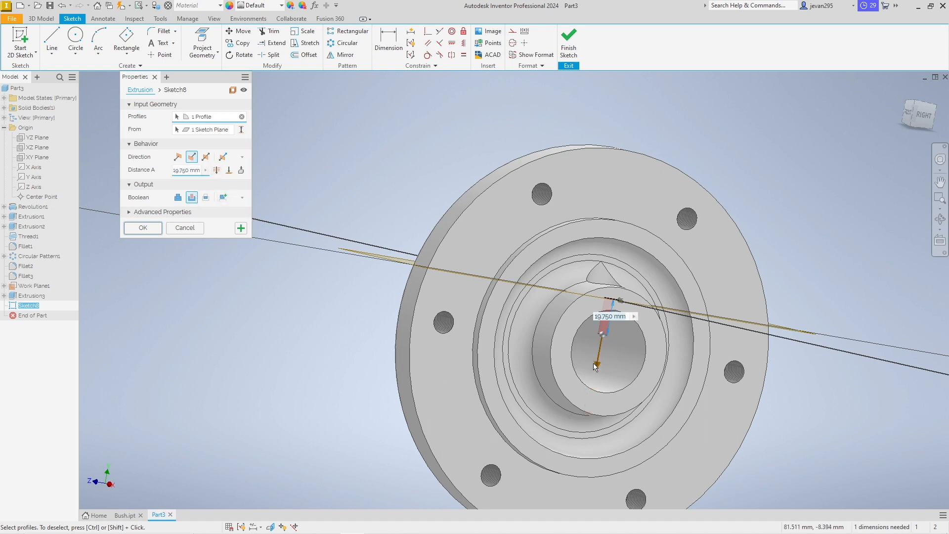
drag(599, 369, 584, 357)
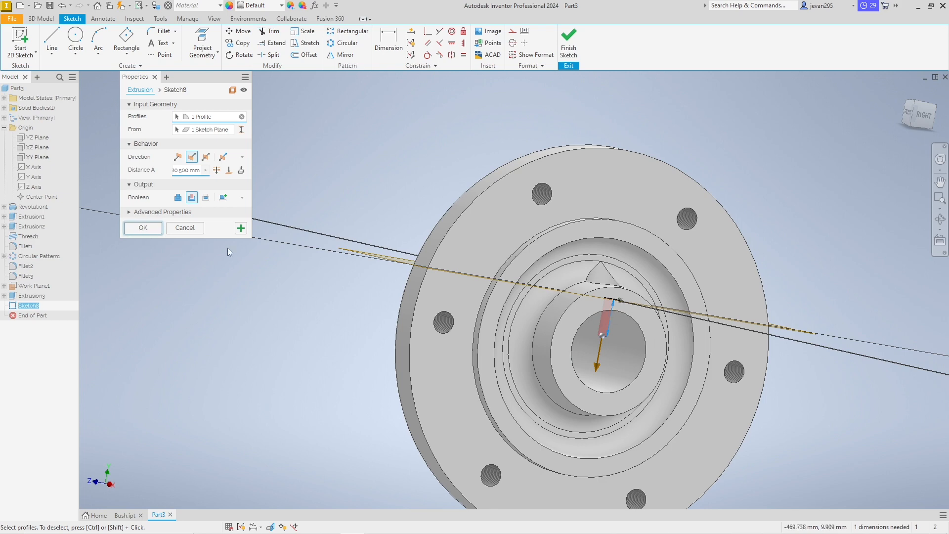
key(Return)
scroll(694, 302, down, 2)
mouse_move(695, 303)
shift+middle_down()
mouse_move(666, 335)
mouse_move(666, 352)
mouse_move(681, 336)
shift+middle_up()
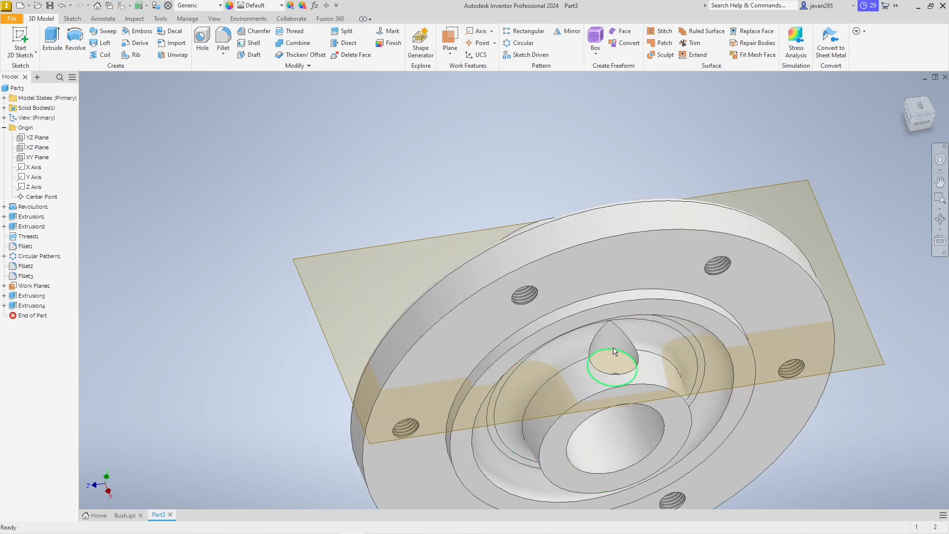
- Check the fillet radius in the drawing and fillet the pocket's rim and floor edges and the small hole's edge with a 1 mm radius
key(alt+Tab)
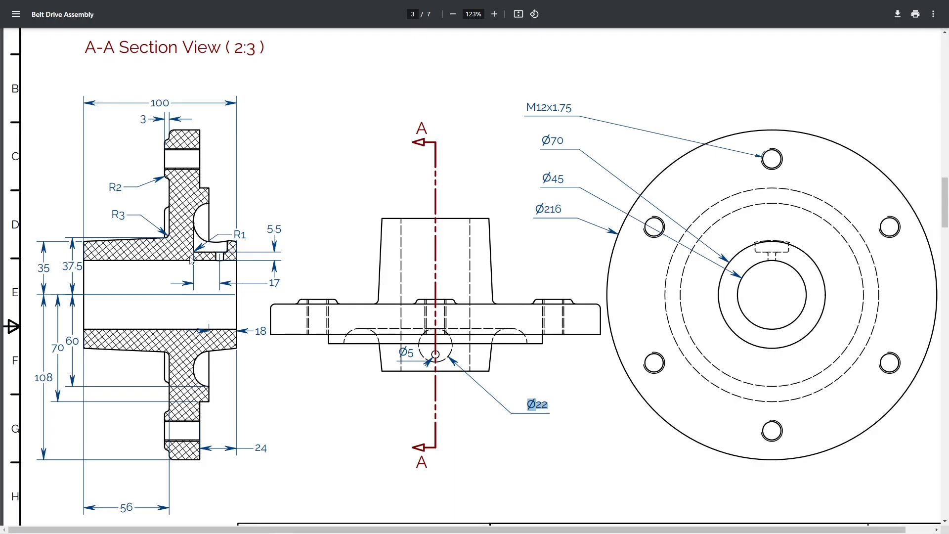
scroll(192, 260, down, 2)
scroll(204, 297, down, 1)
ctrl+scroll(204, 297, up, 5)
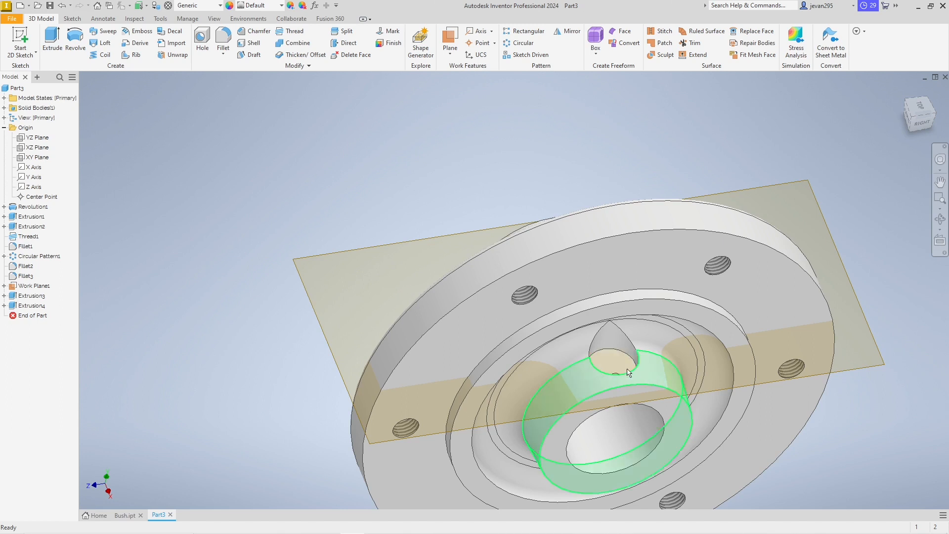
click(223, 38)
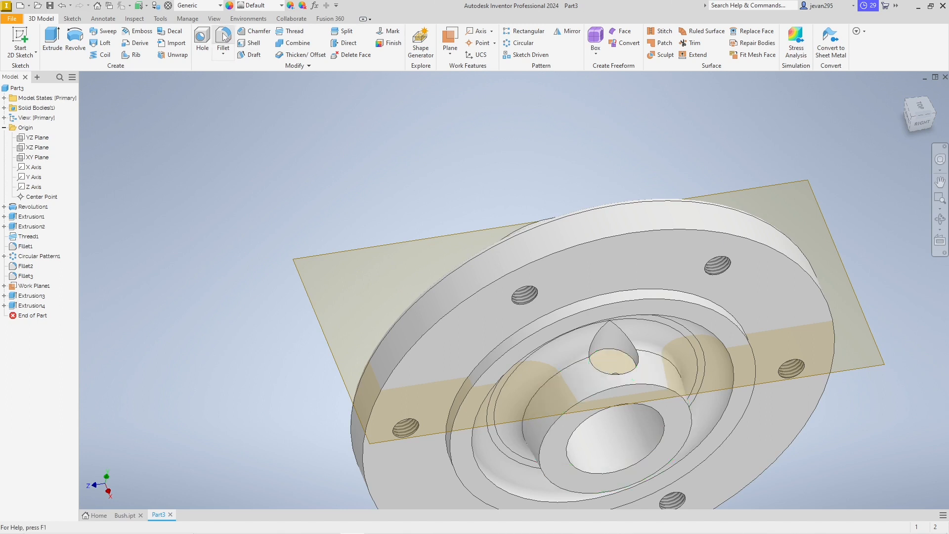
click(627, 355)
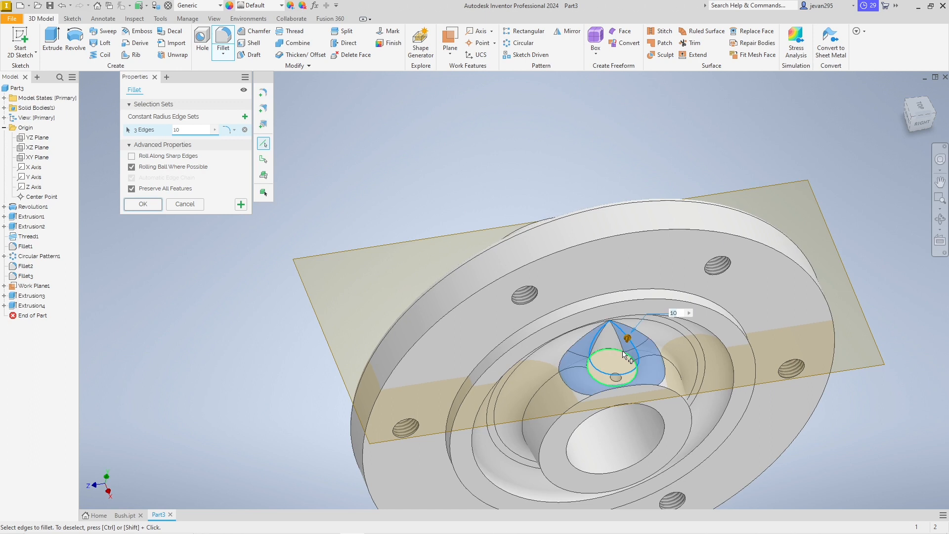
click(619, 378)
click(617, 379)
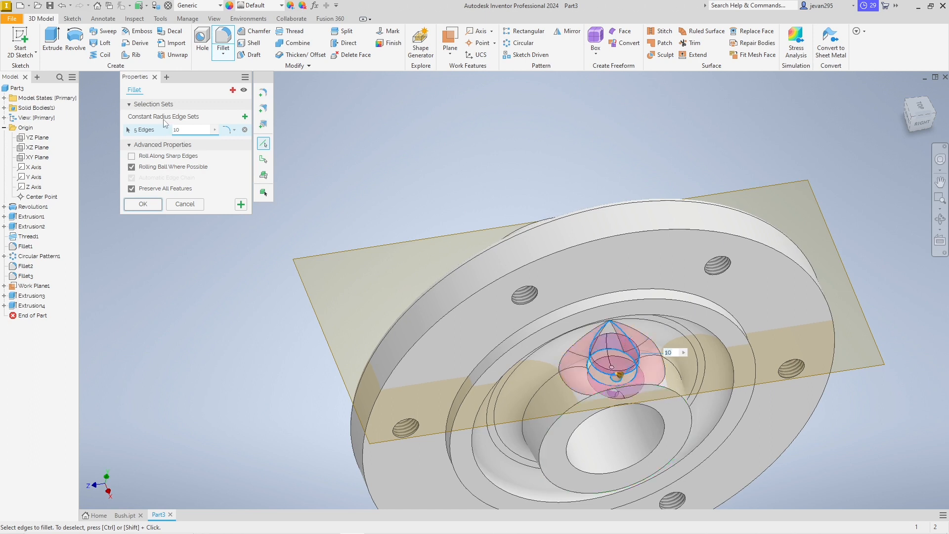
click(191, 131)
key(BackSpace)
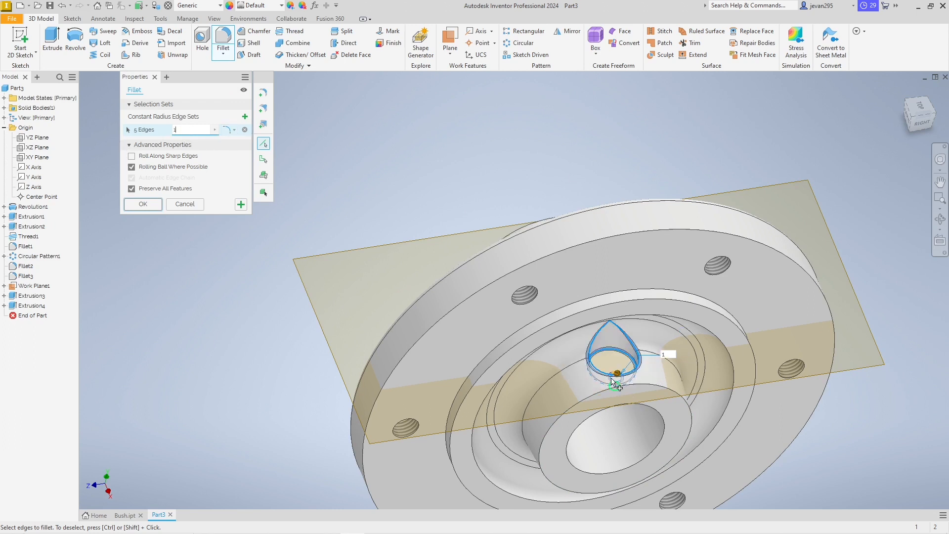
click(150, 208)
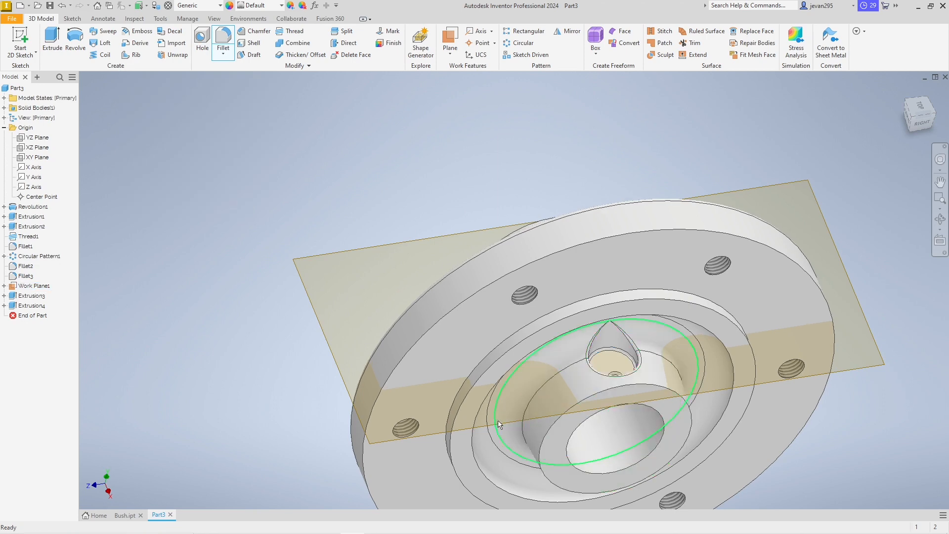
- Hide the work plane that runs across the housing above the hub
click(327, 339)
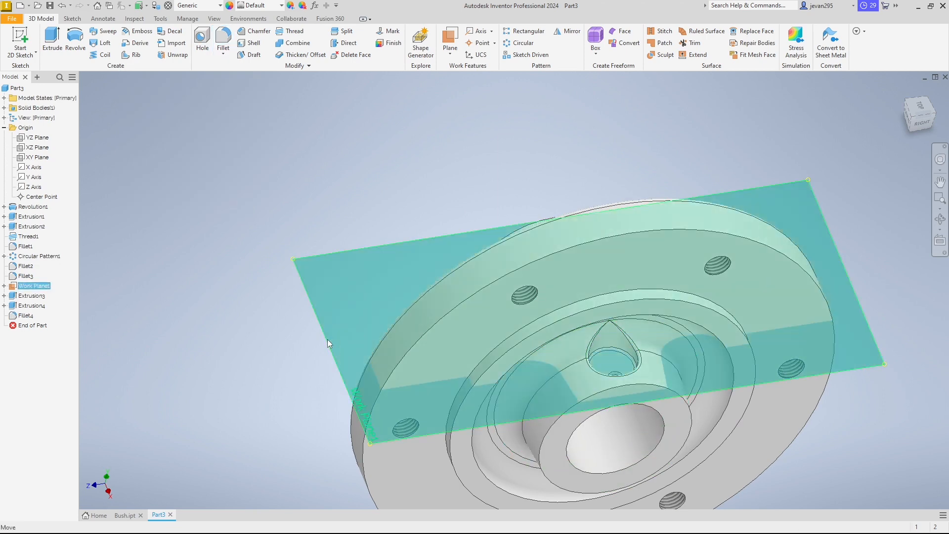
right_click(327, 339)
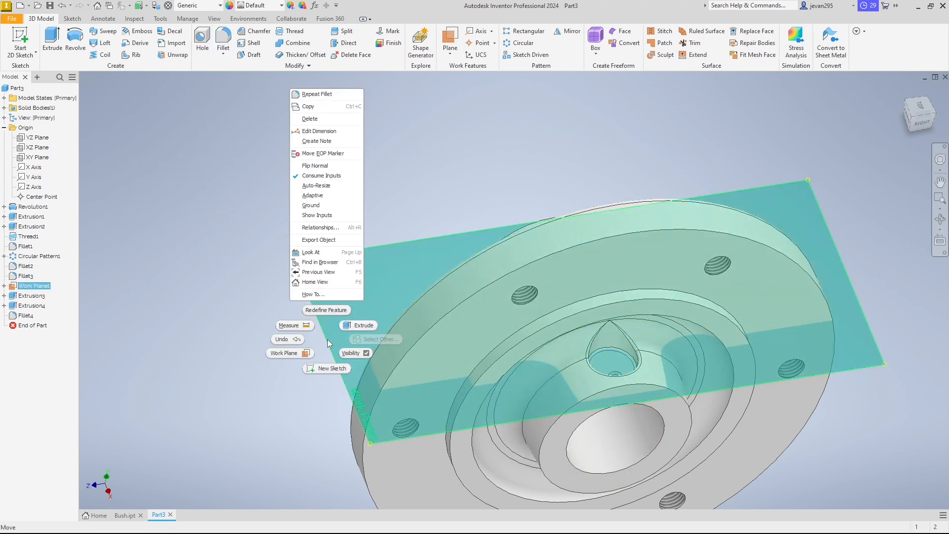
click(354, 354)
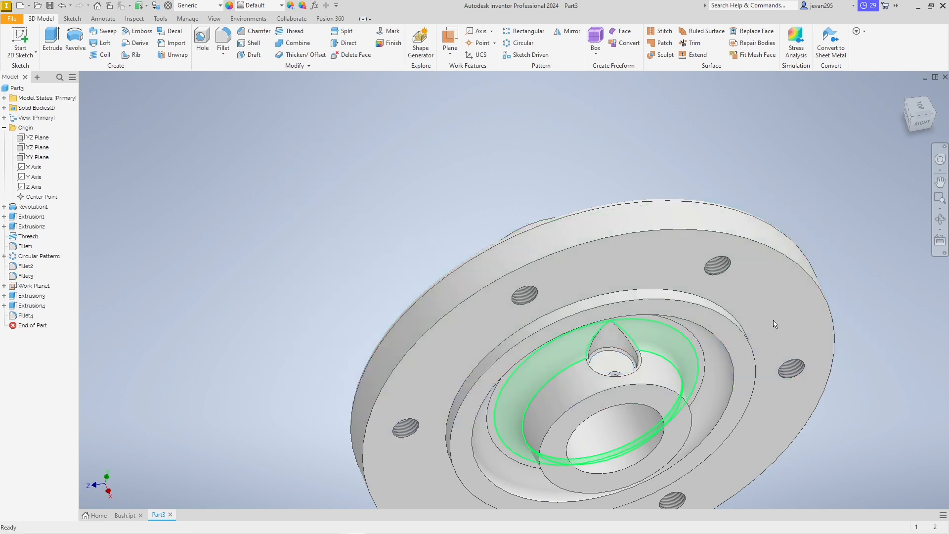
- Assign the Iron, Cast material to the housing from the Inventor Material Library
mouse_move(581, 354)
shift+middle_down()
mouse_move(585, 277)
mouse_move(657, 247)
mouse_move(628, 292)
mouse_move(642, 365)
shift+middle_up()
shift+middle_drag(921, 291, 889, 300)
mouse_move(732, 302)
shift+middle_down()
mouse_move(947, 317)
mouse_move(682, 251)
mouse_move(841, 341)
shift+middle_up()
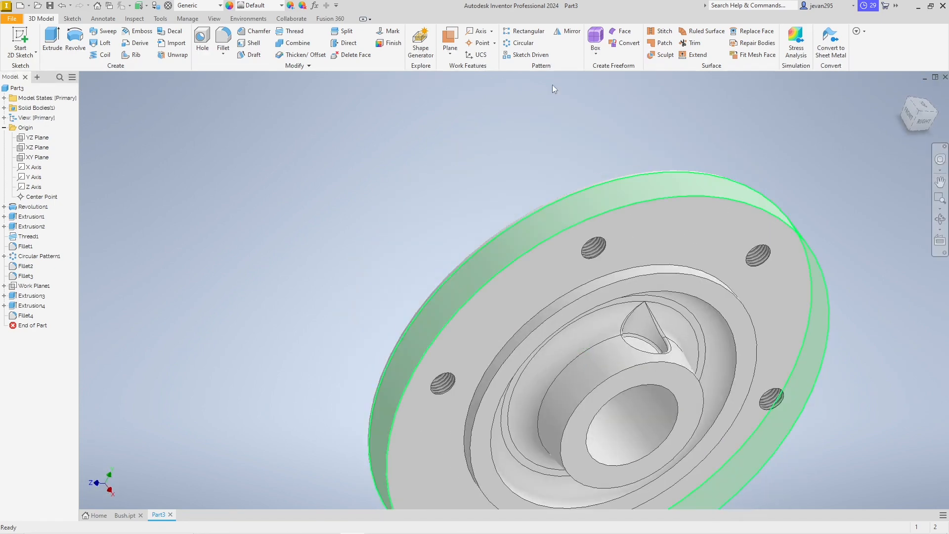
click(253, 6)
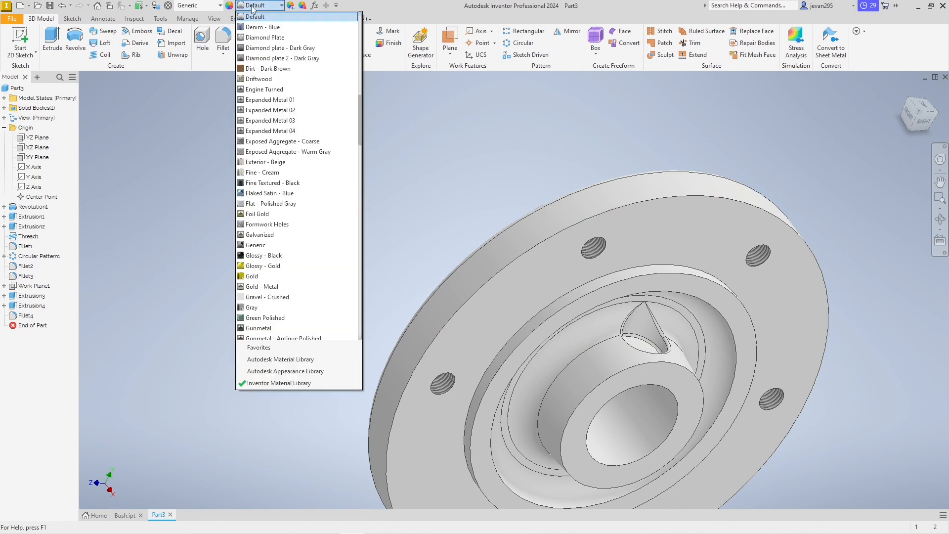
click(253, 6)
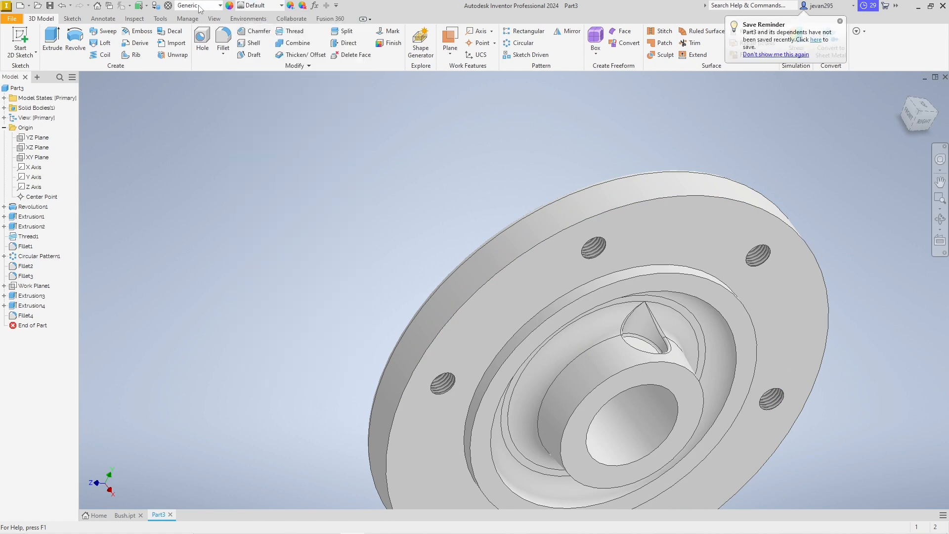
click(200, 6)
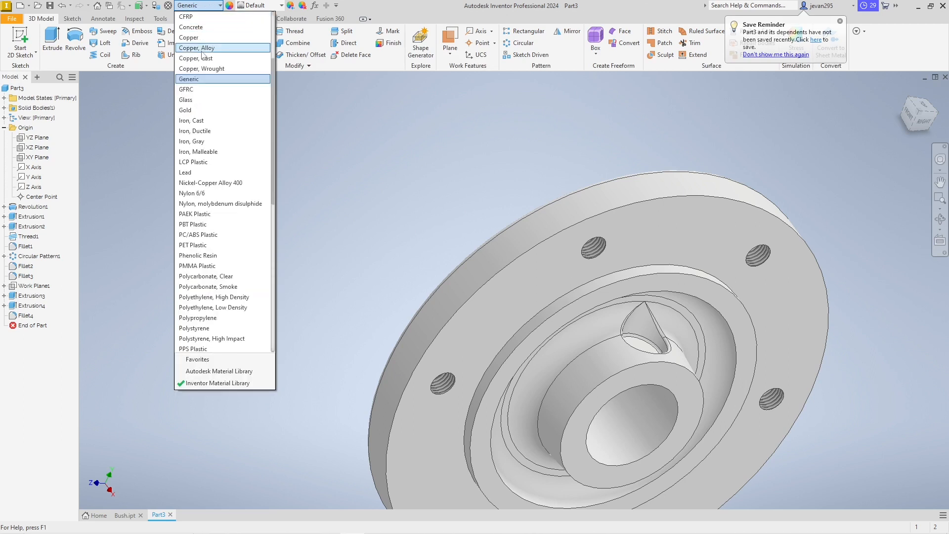
scroll(216, 55, up, 4)
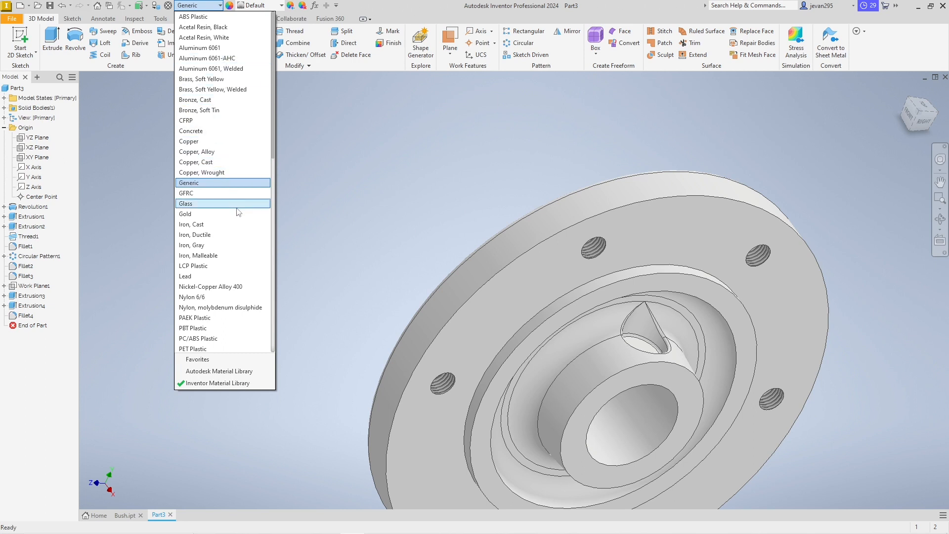
click(193, 226)
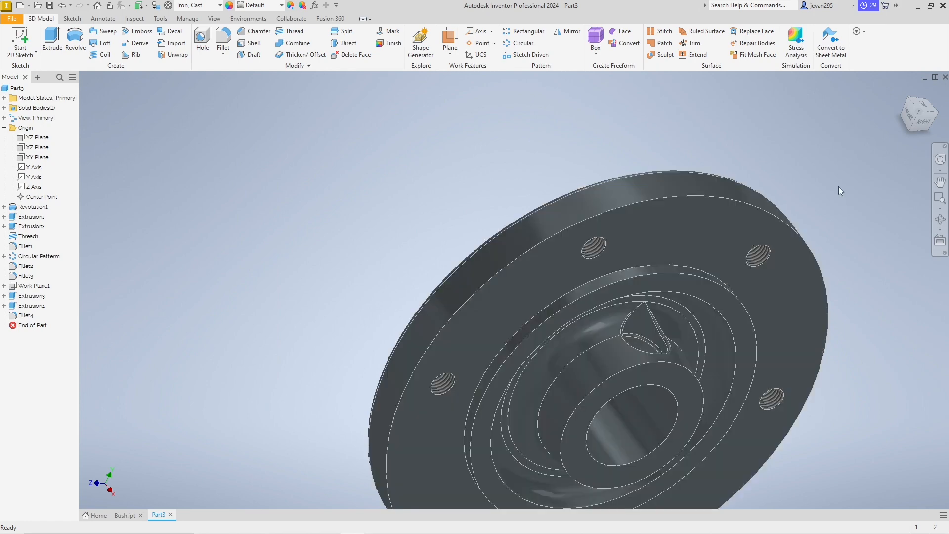
shift+middle_drag(838, 182, 754, 209)
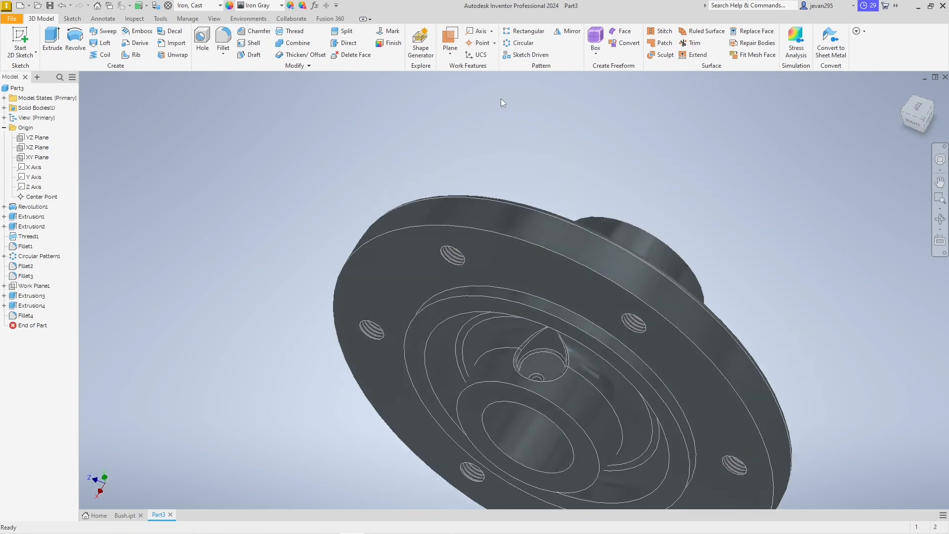
- Save the part as Housing in the Belt Drive Assembly Tutorial folder, discarding edits to the locked design view representation
click(50, 5)
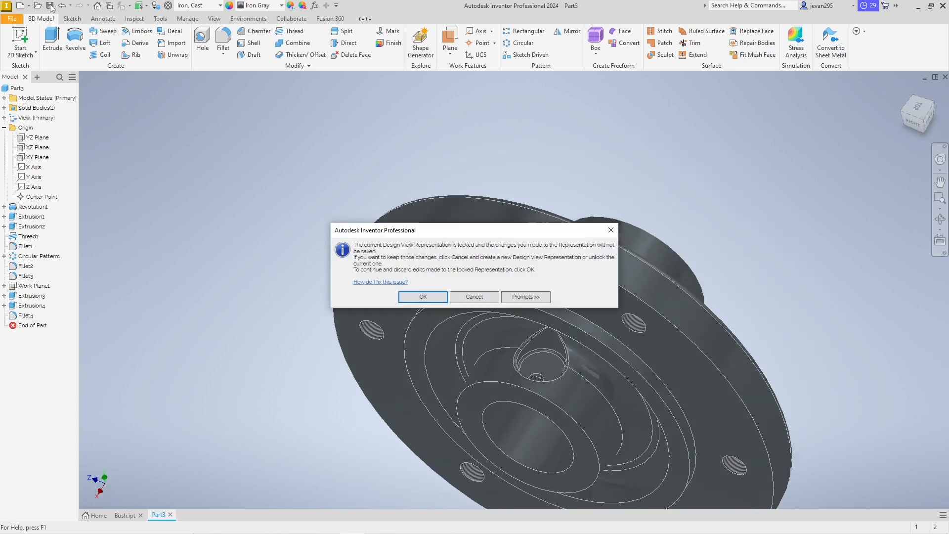
click(426, 297)
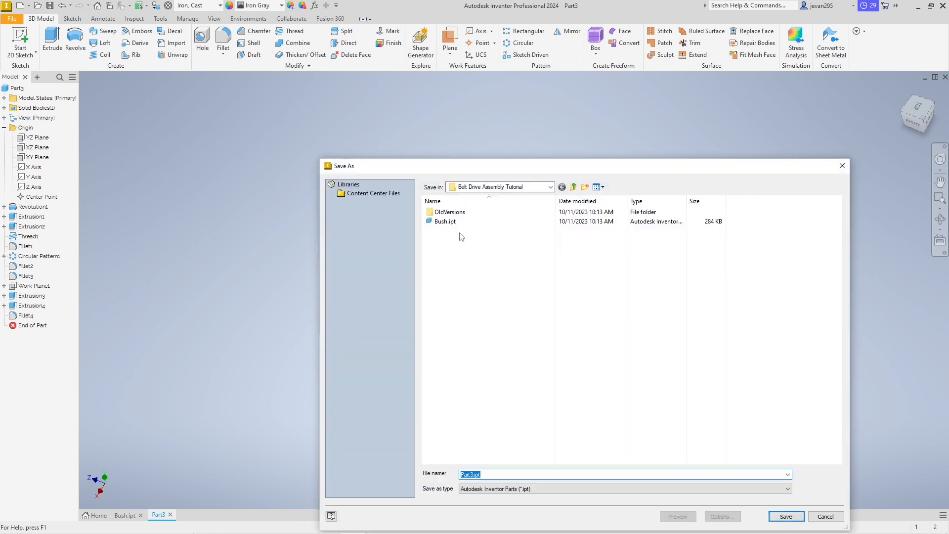
text(Housing)
click(786, 516)
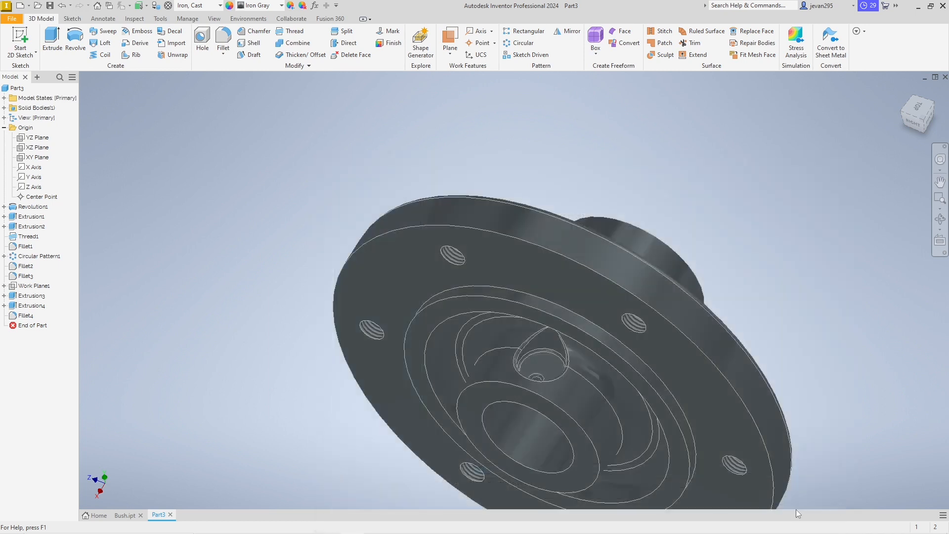